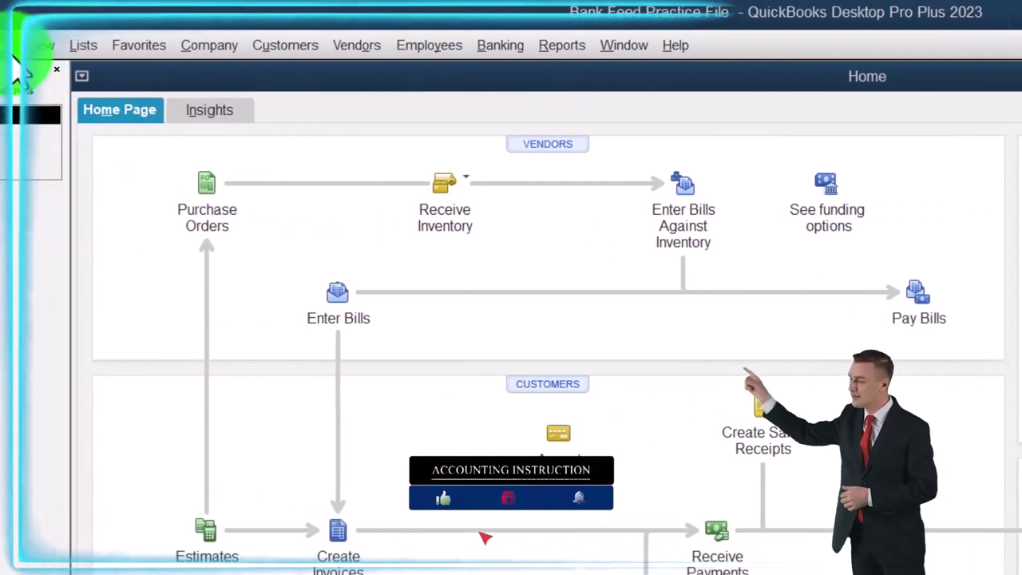
Review the Desktop View preferences and close them without changing anything
{"action": "left_click", "coordinate": [3, 45]}
{"action": "left_click", "coordinate": [23, 356]}
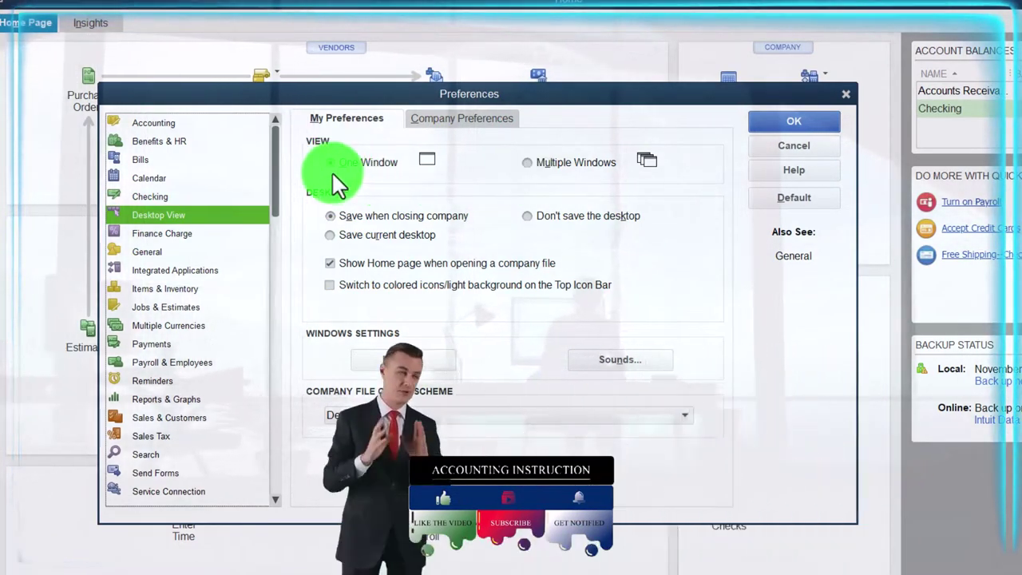
{"action": "left_click", "coordinate": [840, 94]}
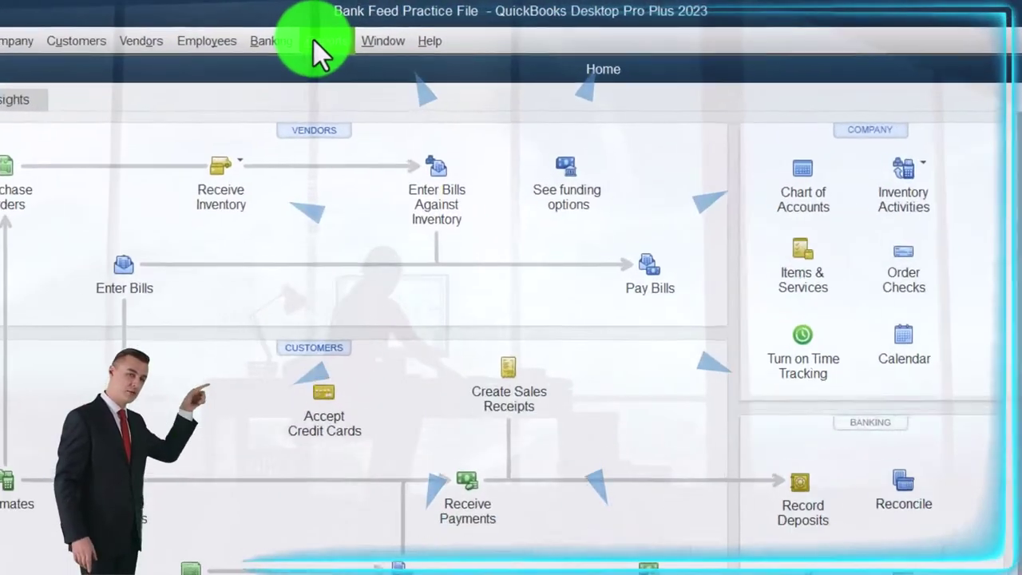
Open the Profit & Loss Standard report from the Company & Financial reports
{"action": "left_click", "coordinate": [363, 26]}
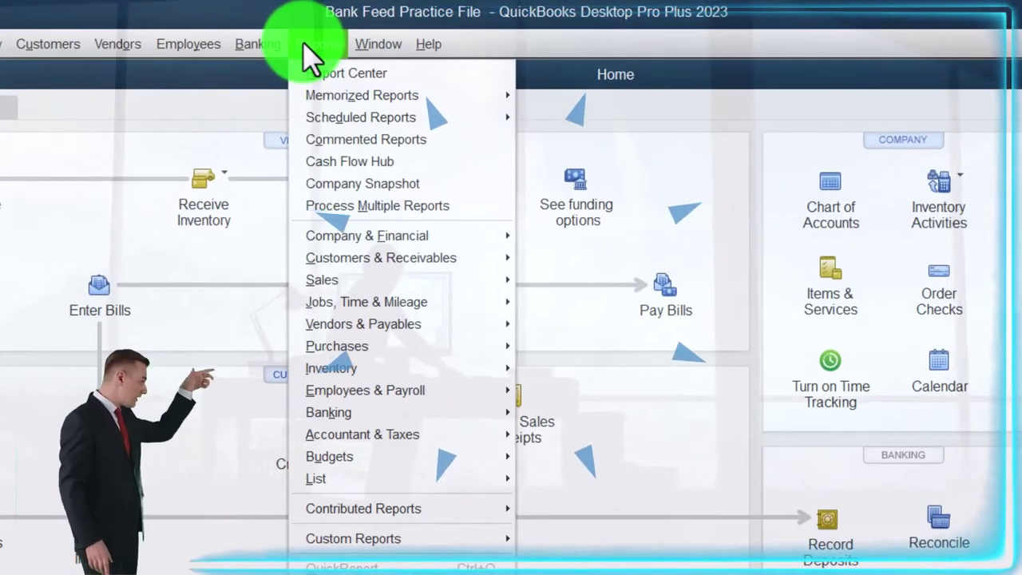
{"action": "mouse_move", "coordinate": [392, 239]}
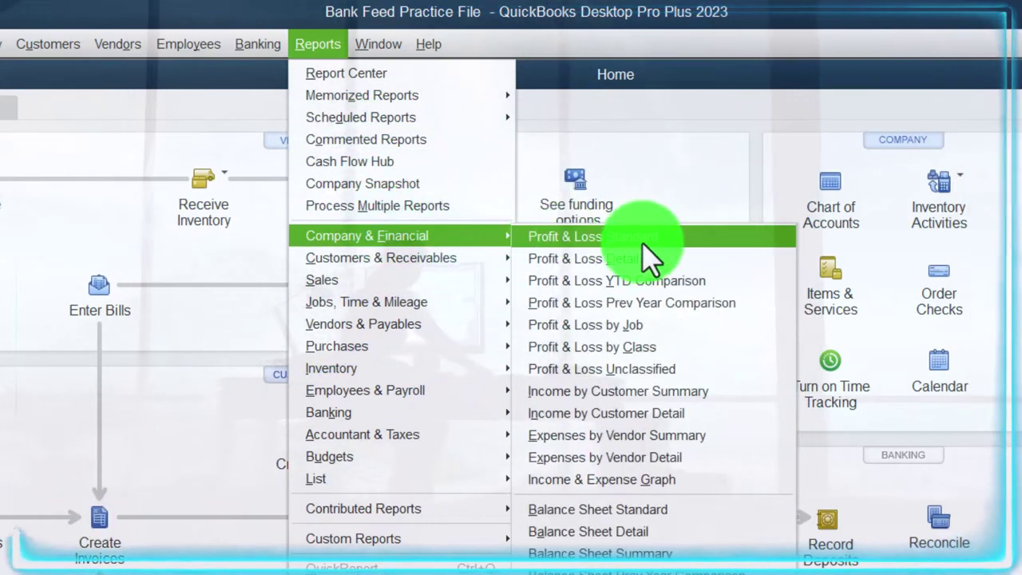
{"action": "left_click", "coordinate": [676, 236]}
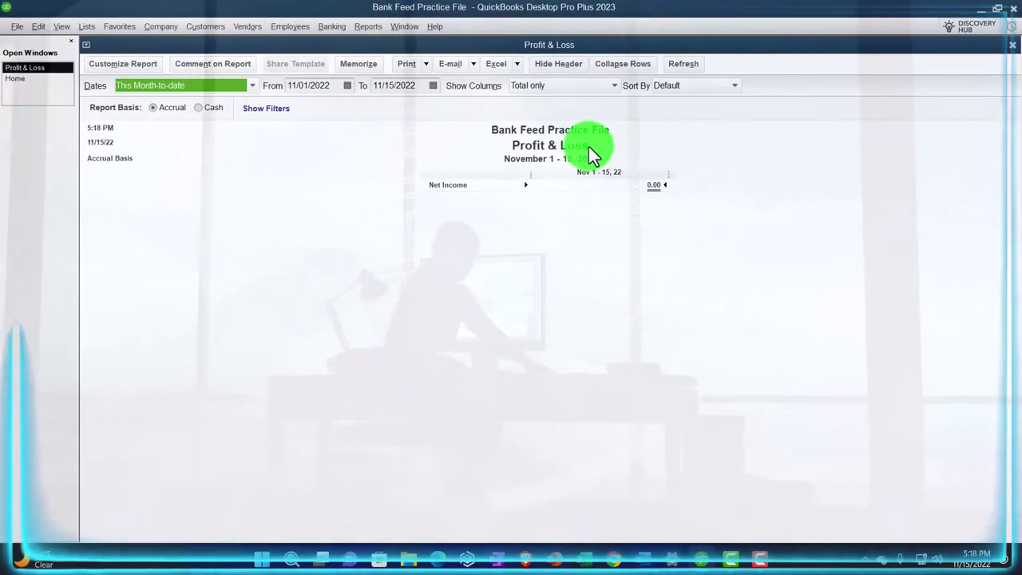
Set the Profit & Loss report's date range from 01/01/2022 to 12/31/2022
{"action": "key", "text": "Tab"}
{"action": "type", "text": "01"}
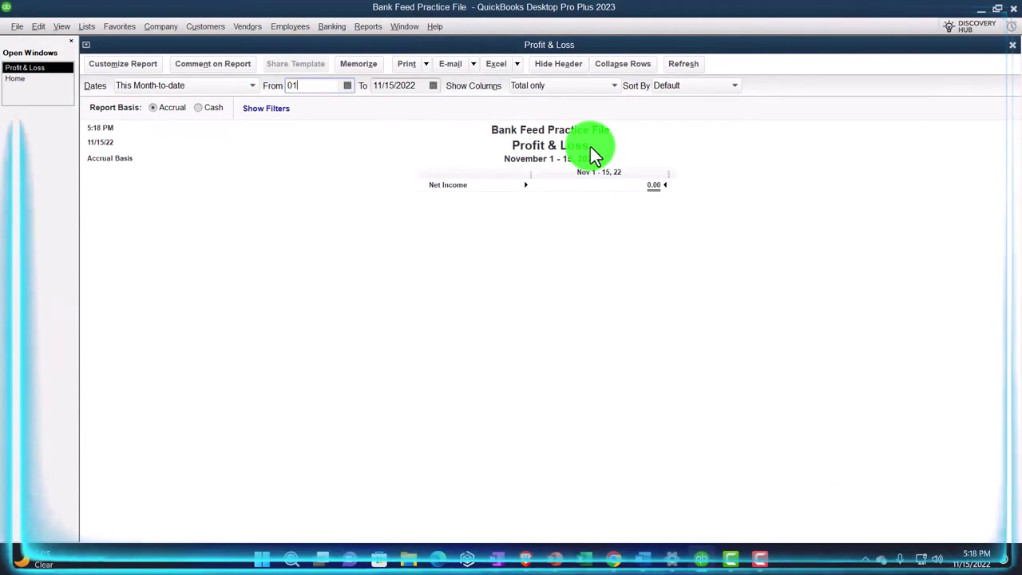
{"action": "type", "text": "/01"}
{"action": "key", "text": "Tab"}
{"action": "type", "text": "12/3"}
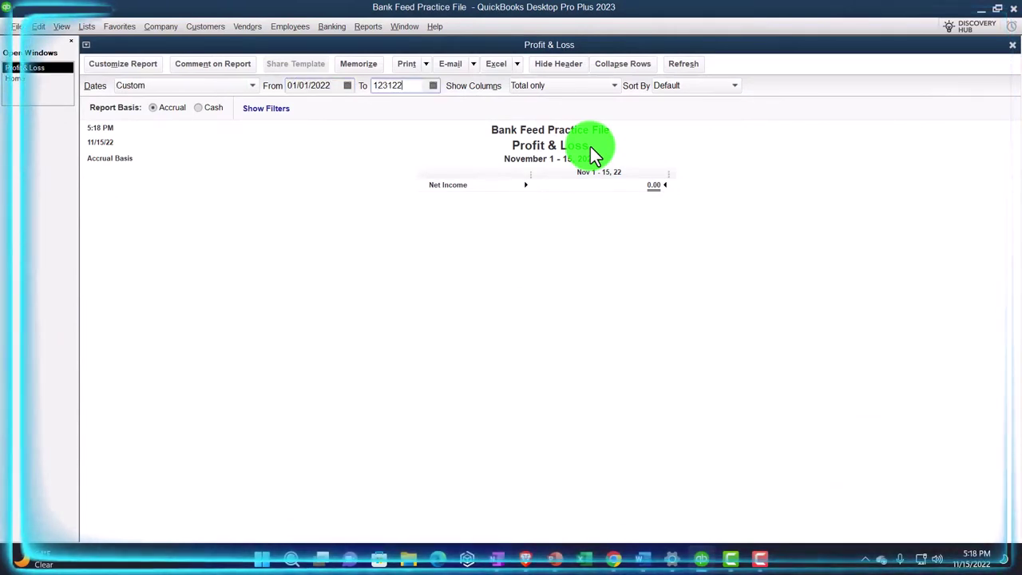
{"action": "type", "text": "1/202"}
{"action": "key", "text": "Tab"}
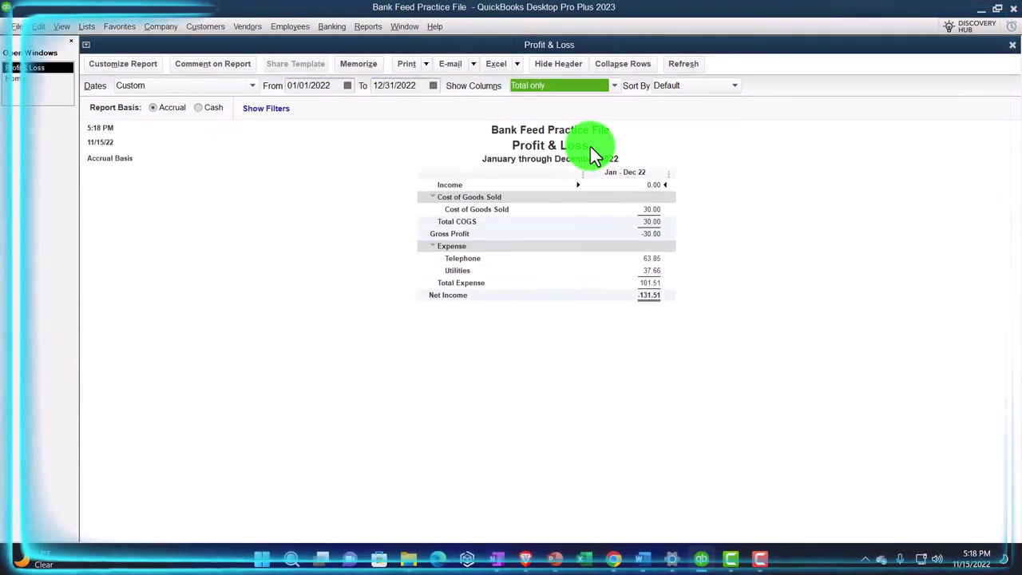
Customize the Profit & Loss report with a larger Column Labels font and apply the size to the rest of the report
{"action": "left_click", "coordinate": [156, 68]}
{"action": "left_click", "coordinate": [395, 117]}
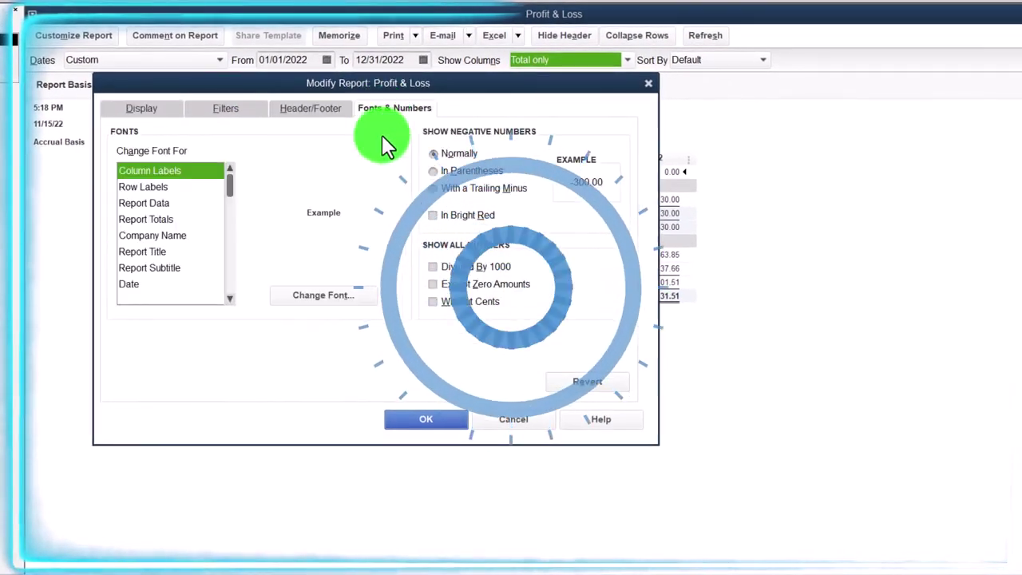
{"action": "left_click", "coordinate": [366, 294]}
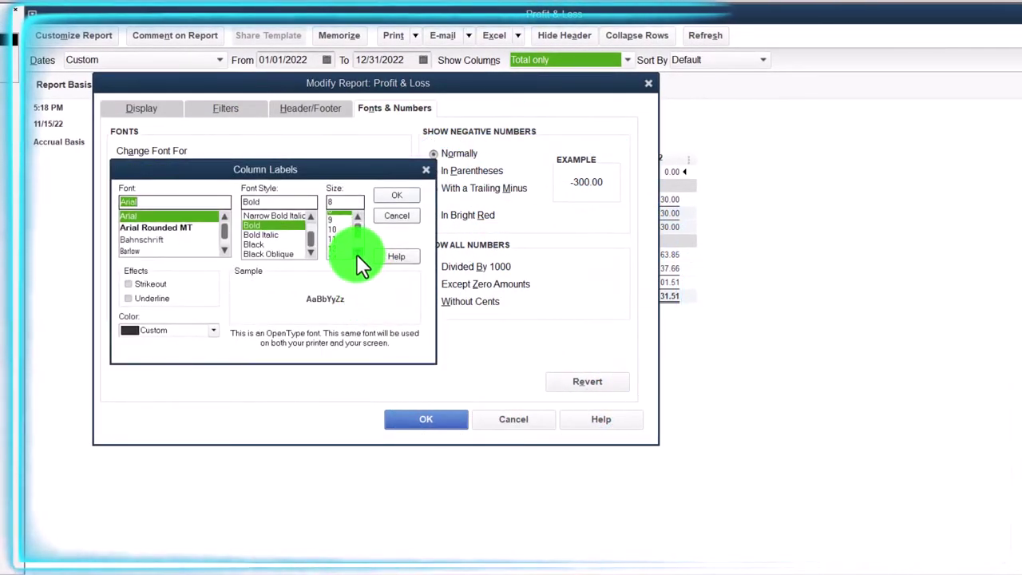
{"action": "left_click", "coordinate": [383, 197]}
{"action": "left_click", "coordinate": [451, 158]}
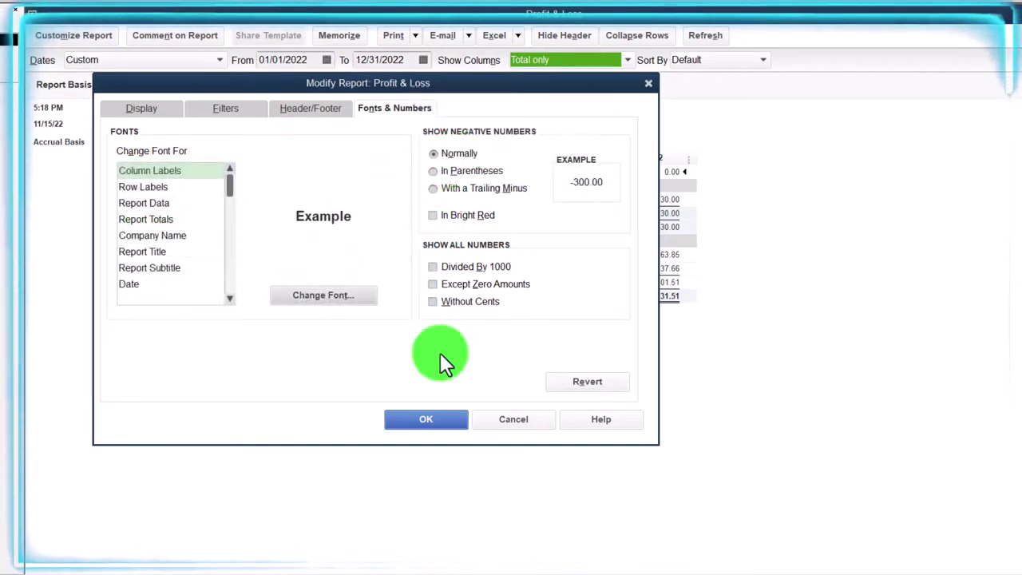
{"action": "left_click", "coordinate": [436, 419]}
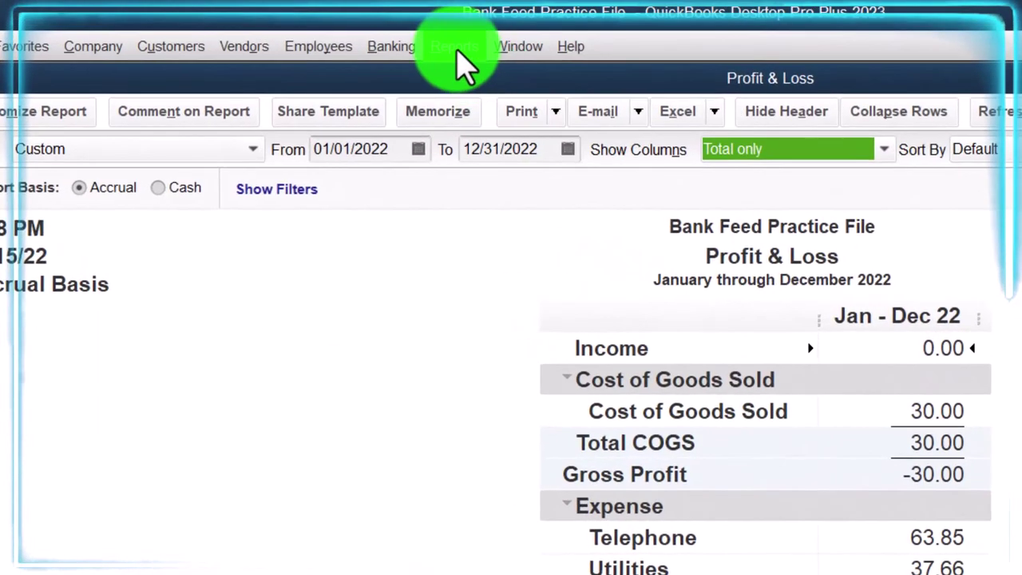
Open the Balance Sheet Standard report from the Company & Financial reports
{"action": "left_click", "coordinate": [434, 37]}
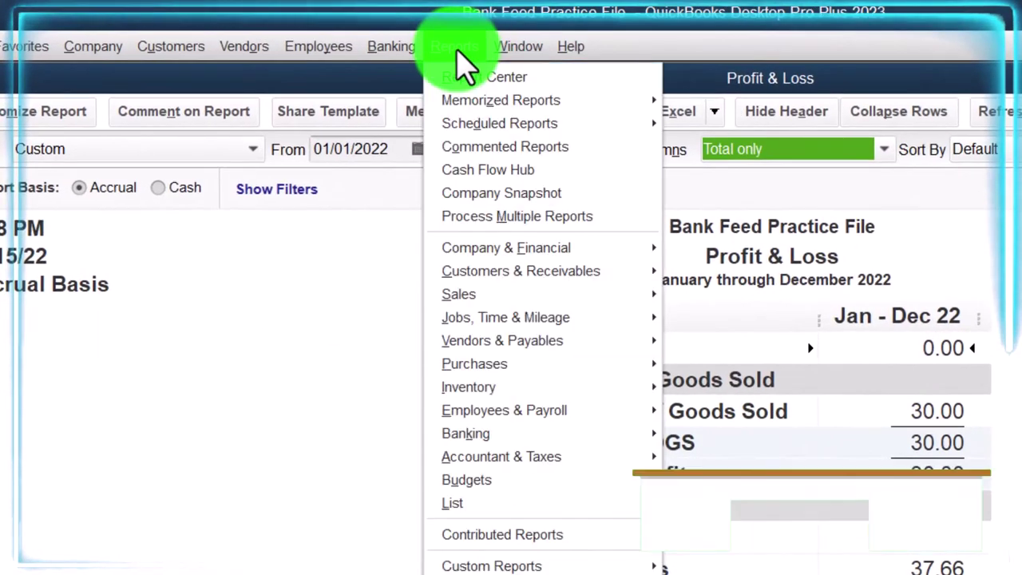
{"action": "mouse_move", "coordinate": [526, 249]}
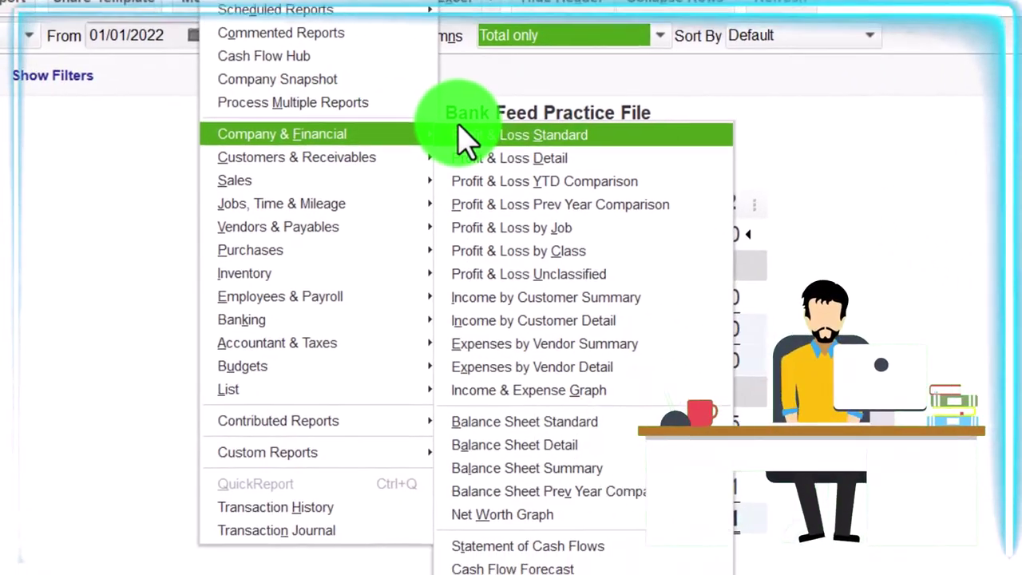
{"action": "left_click", "coordinate": [603, 422]}
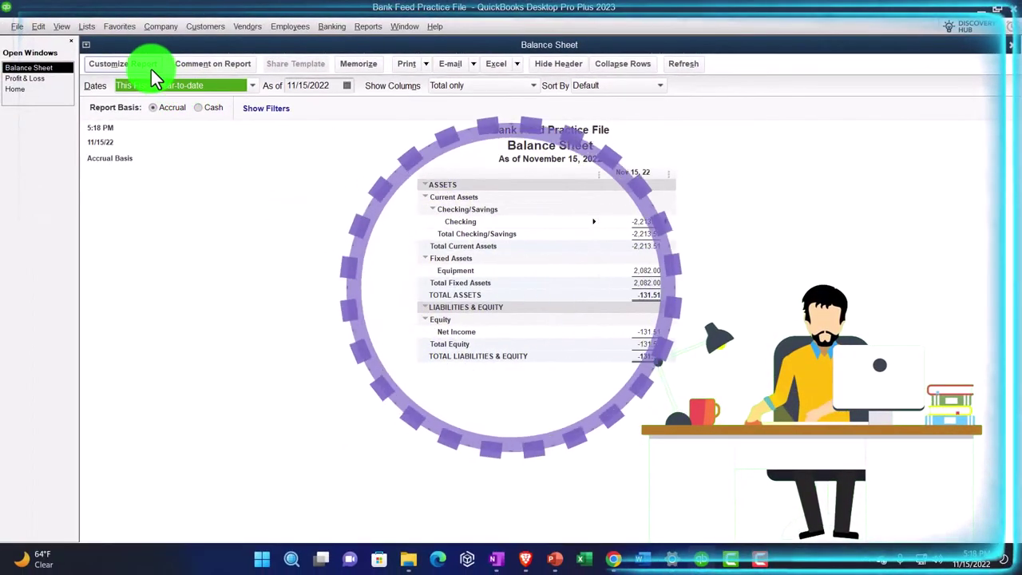
Customize the Balance Sheet report's date range to run from 01/01/2022 to 12/31/2022
{"action": "left_click", "coordinate": [150, 69]}
{"action": "type", "text": "0"}
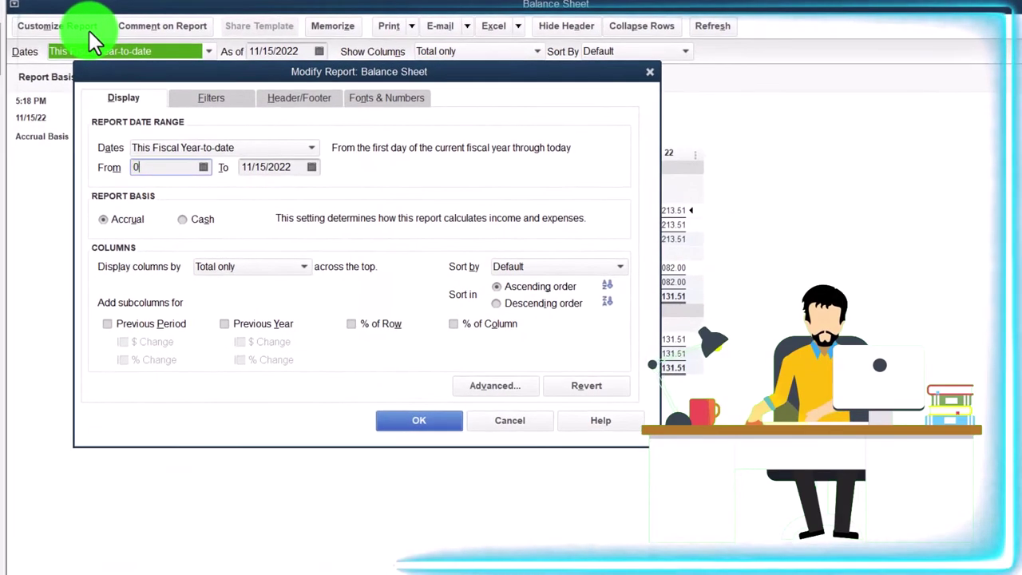
{"action": "type", "text": "1/01/202"}
{"action": "key", "text": "Tab"}
{"action": "type", "text": "123122"}
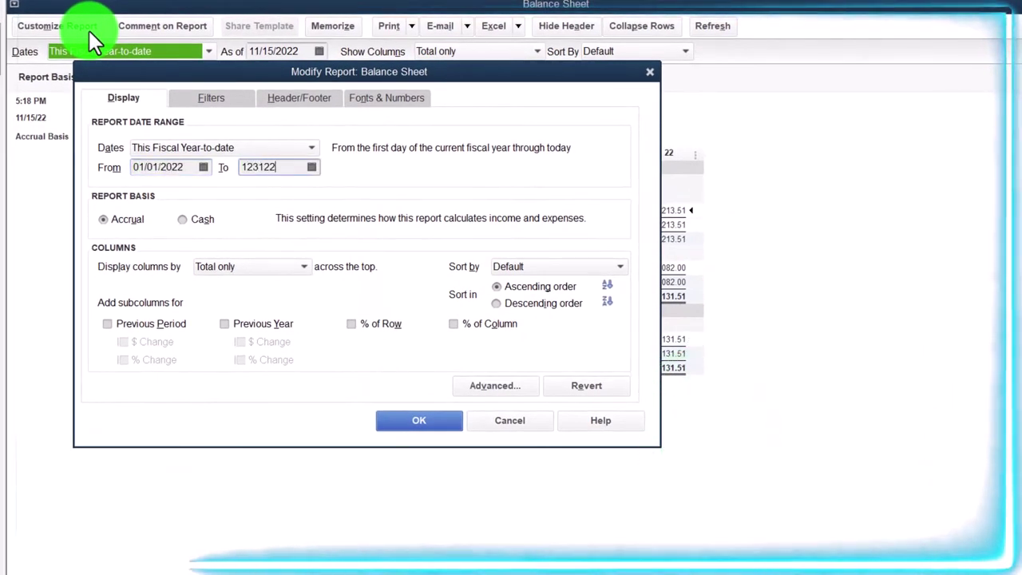
{"action": "key", "text": "Tab"}
Enlarge the Balance Sheet's Column Labels font, extend the size to the rest of the report, and apply the customization
{"action": "left_click", "coordinate": [386, 99]}
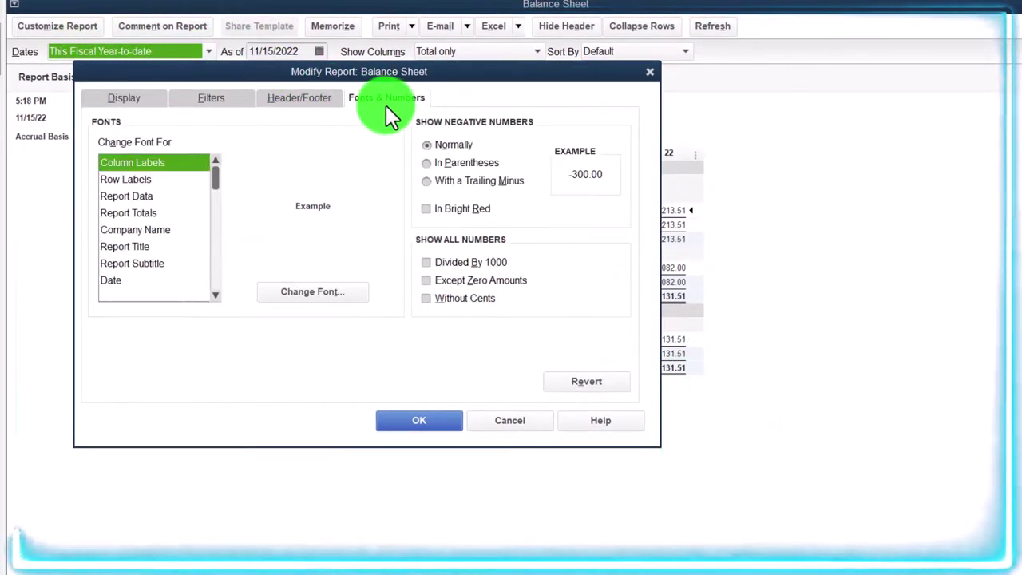
{"action": "left_click", "coordinate": [362, 284]}
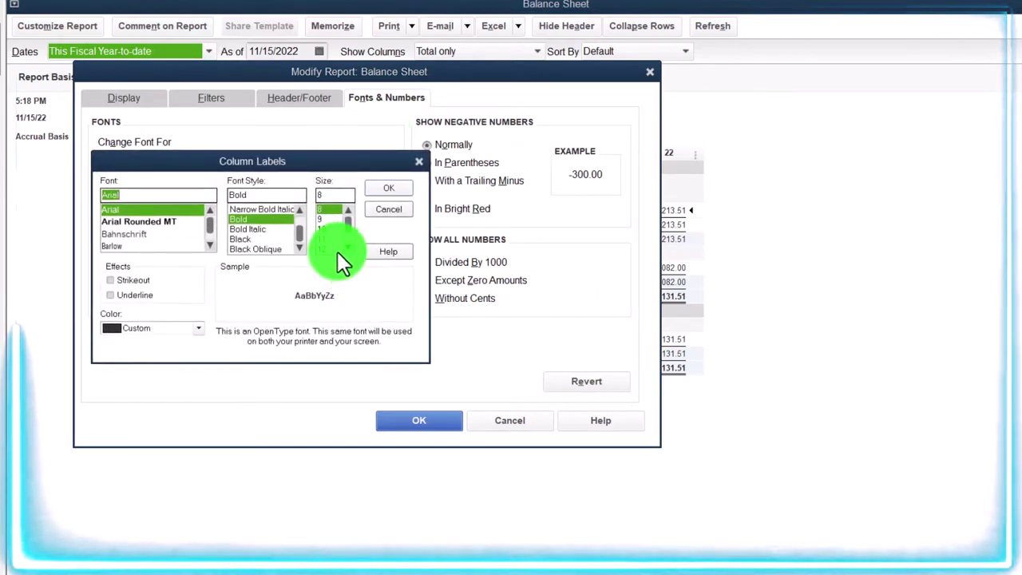
{"action": "left_click", "coordinate": [369, 188]}
{"action": "left_click", "coordinate": [444, 153]}
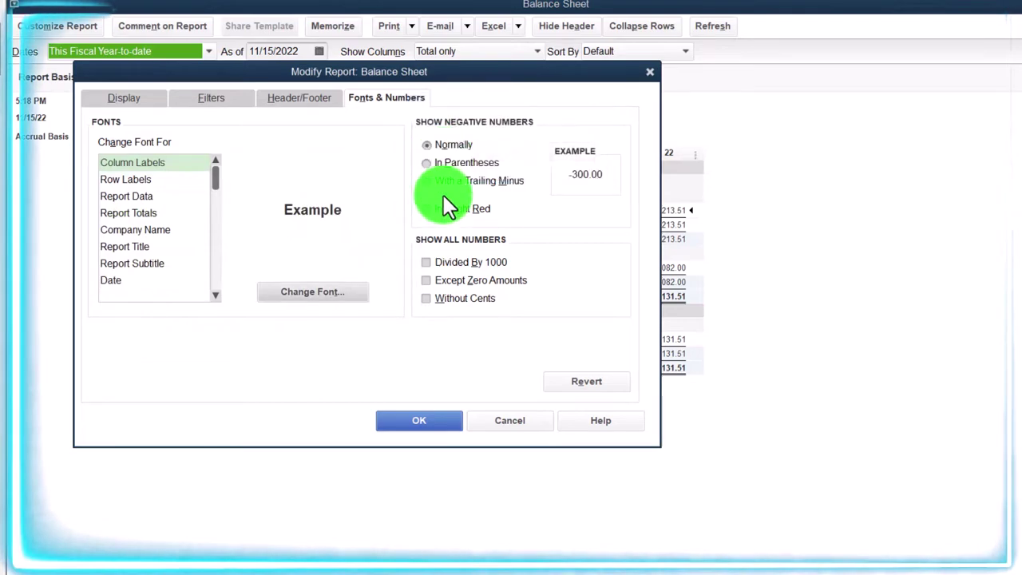
{"action": "left_click", "coordinate": [440, 418]}
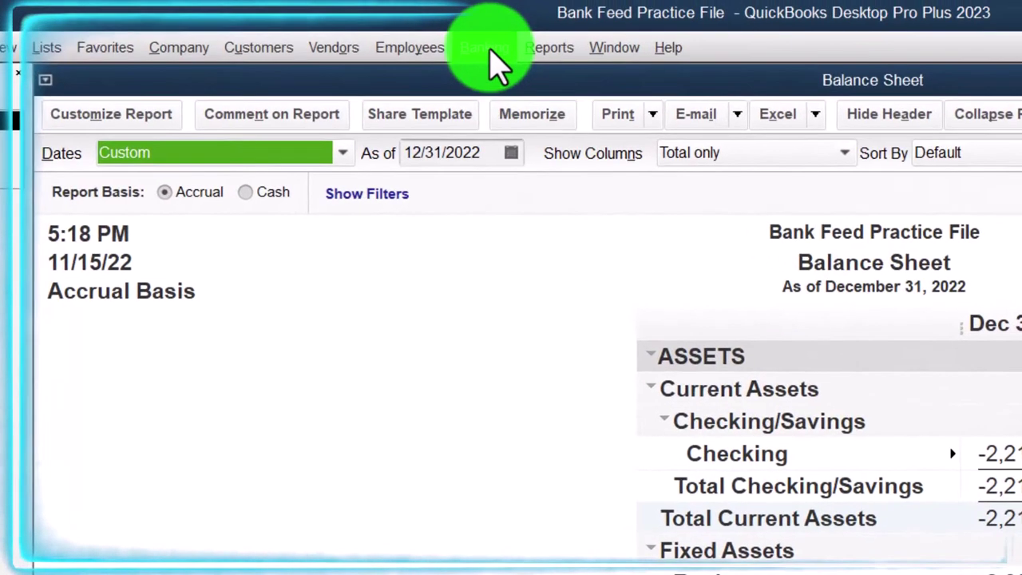
Open the Bank Feeds Center and show the unrecognized Wells Fargo transactions sorted by Downloaded as
{"action": "left_click", "coordinate": [489, 50]}
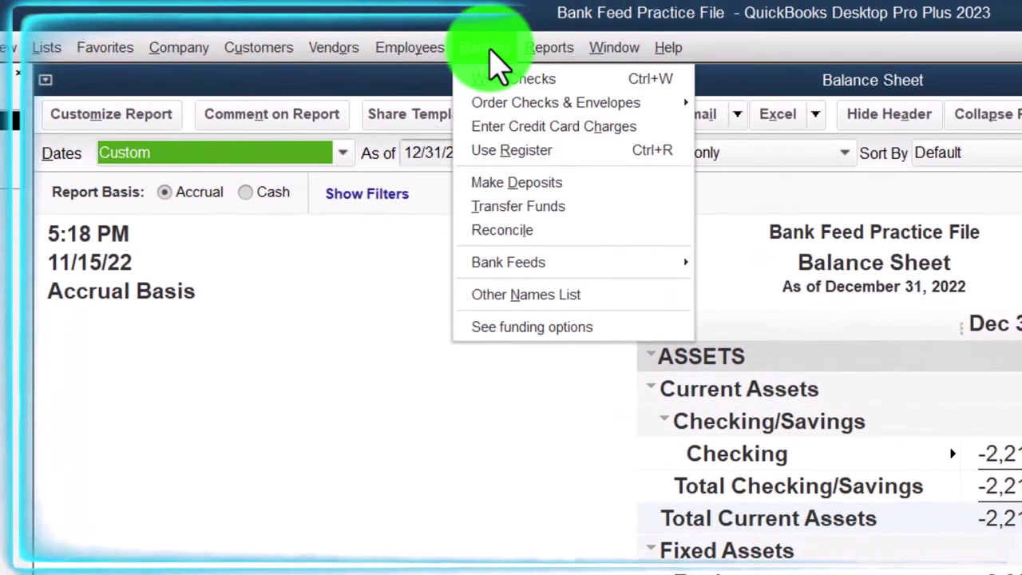
{"action": "mouse_move", "coordinate": [684, 260]}
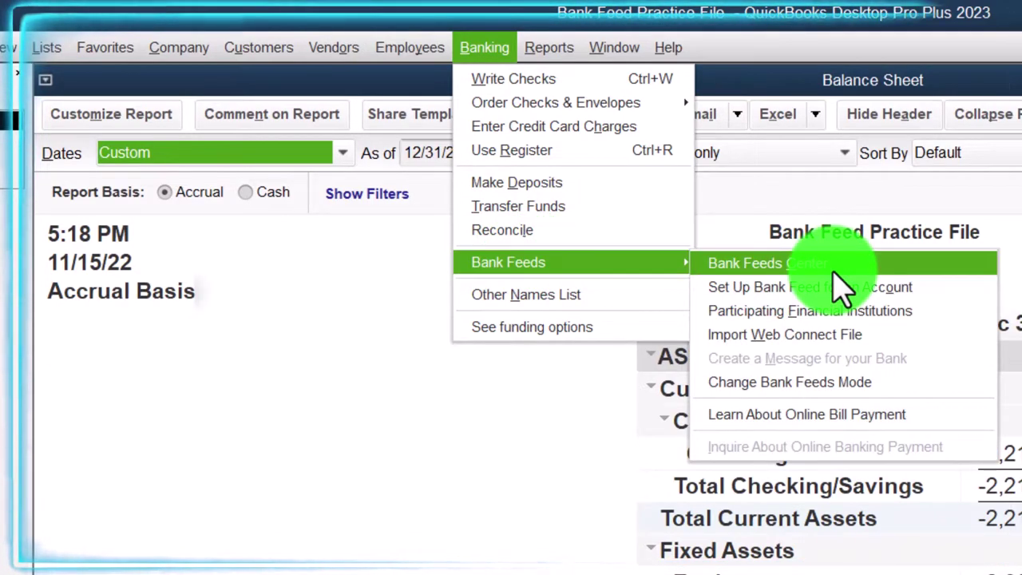
{"action": "left_click", "coordinate": [833, 272]}
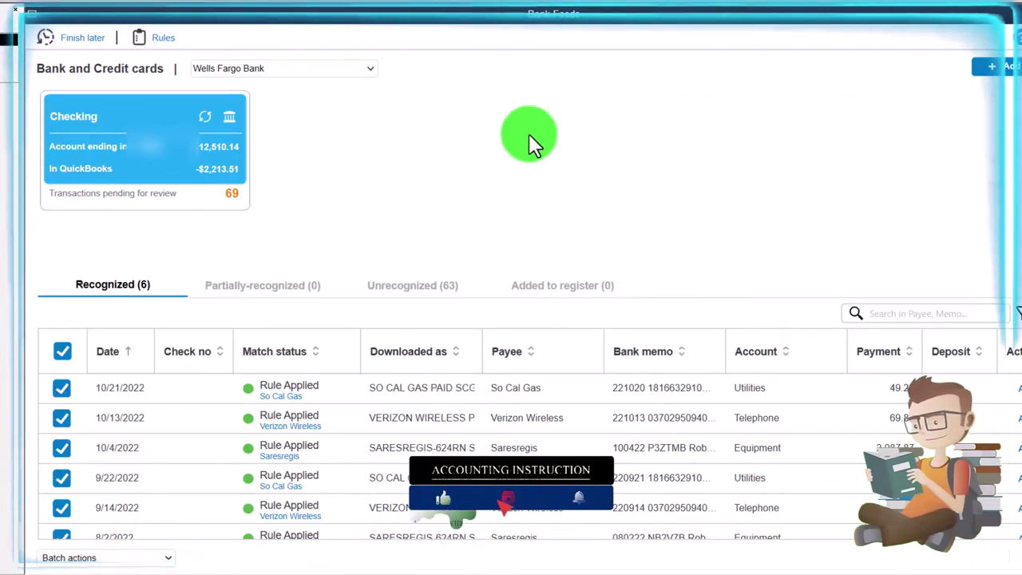
{"action": "left_click", "coordinate": [424, 284]}
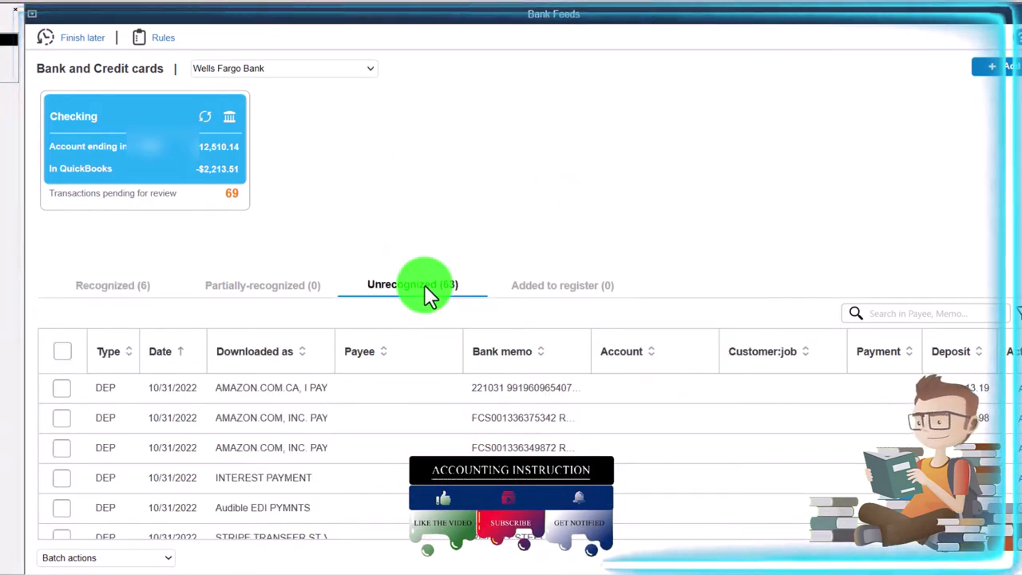
{"action": "left_click", "coordinate": [268, 353]}
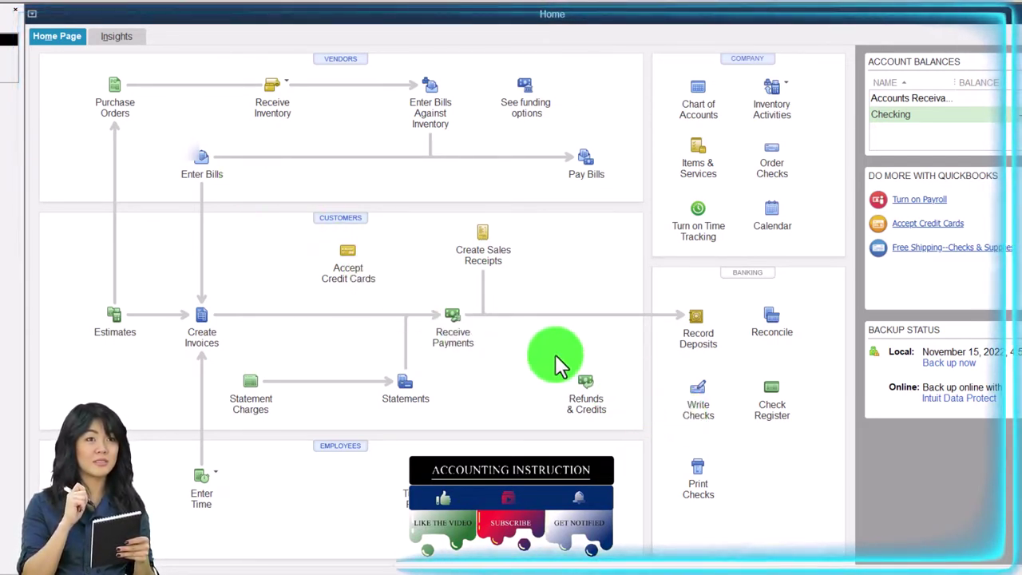
Open a blank vendor bill from the home page and examine its Items and Expenses sections
{"action": "left_click", "coordinate": [202, 170]}
{"action": "left_click", "coordinate": [172, 313]}
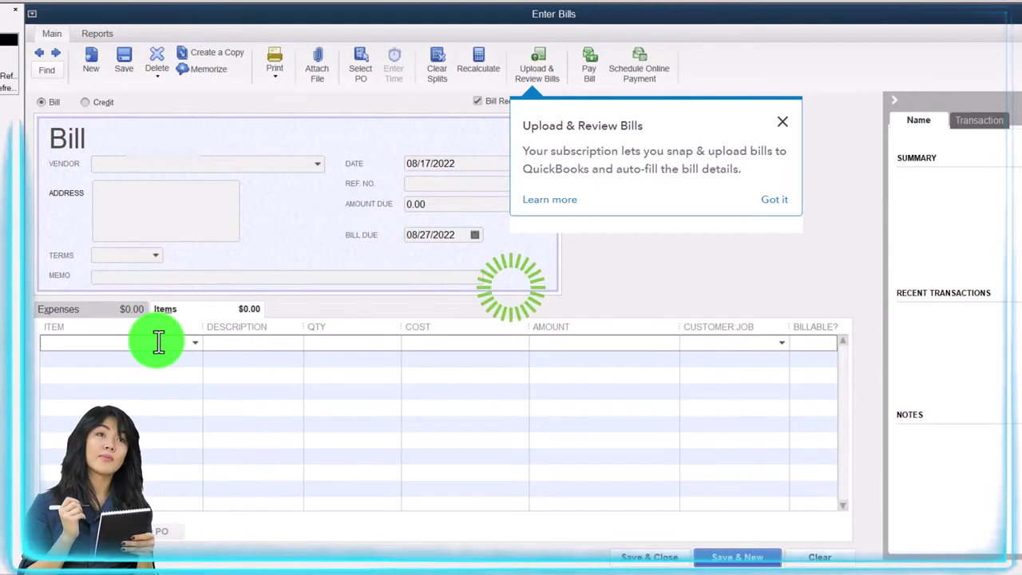
{"action": "left_click", "coordinate": [89, 311]}
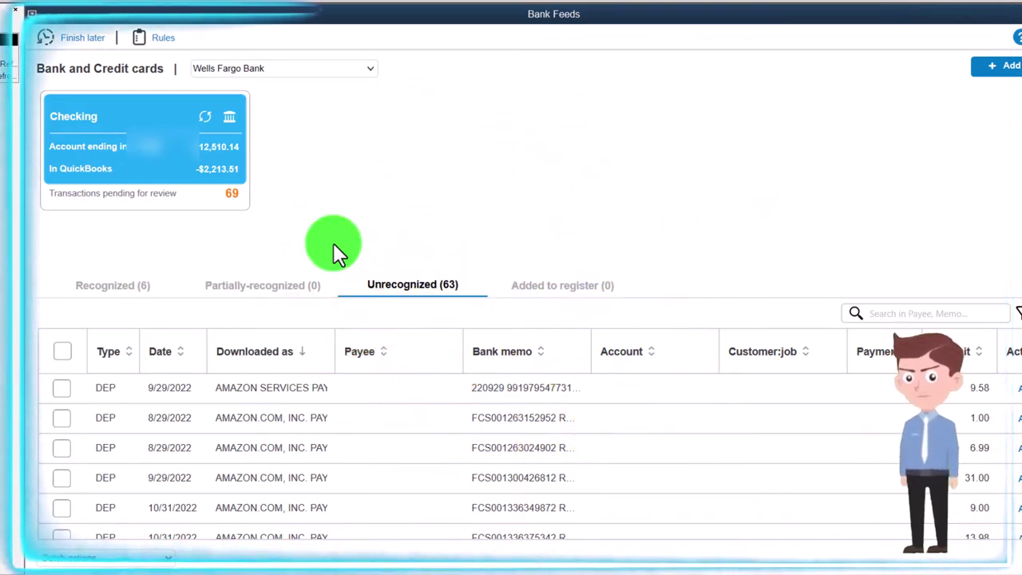
Set the payee of the 8/17/2022 PRIMERICA01 ACH transaction for 50.00 to Primerica01, quick-adding the name as a vendor
{"action": "left_click", "coordinate": [284, 355]}
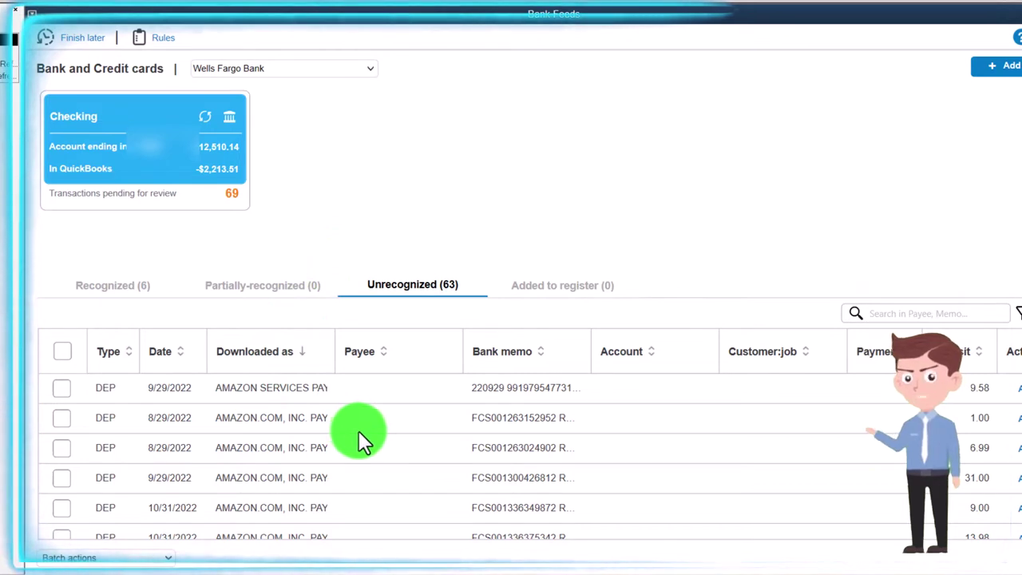
{"action": "scroll", "coordinate": [359, 431], "scroll_direction": "down", "scroll_amount": 5}
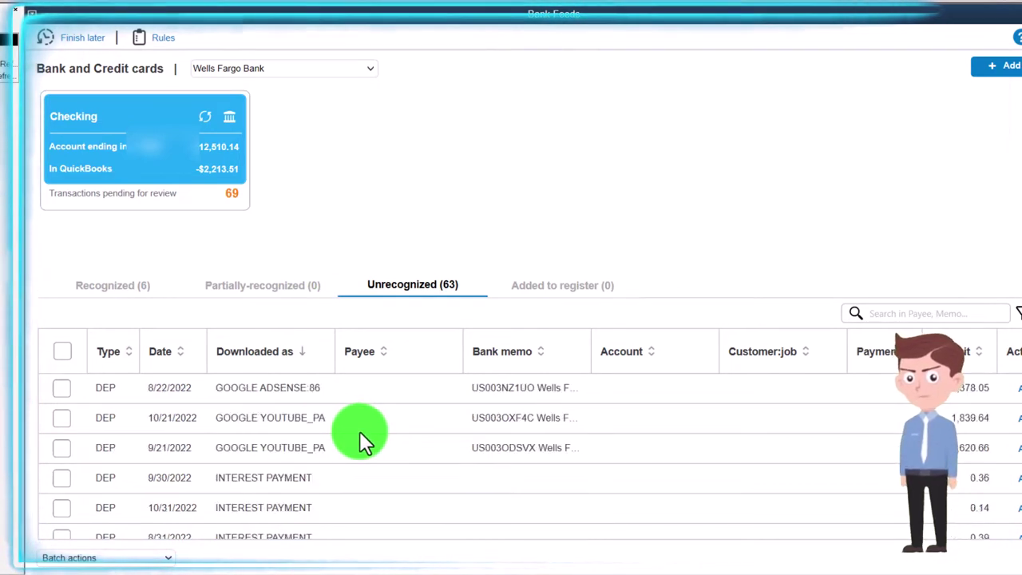
{"action": "scroll", "coordinate": [360, 431], "scroll_direction": "down", "scroll_amount": 3}
{"action": "scroll", "coordinate": [360, 432], "scroll_direction": "down", "scroll_amount": 3}
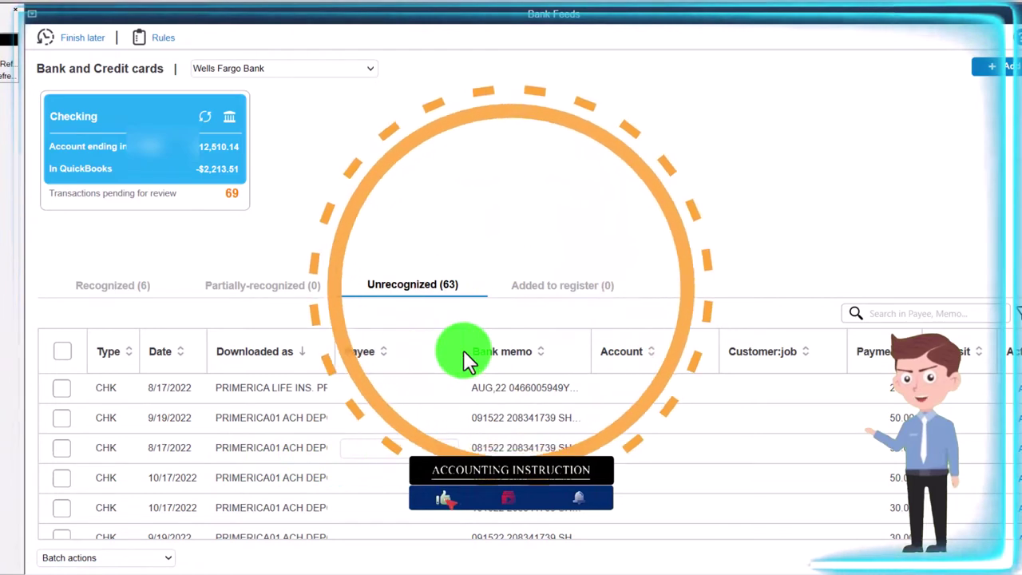
{"action": "type", "text": "Prime"}
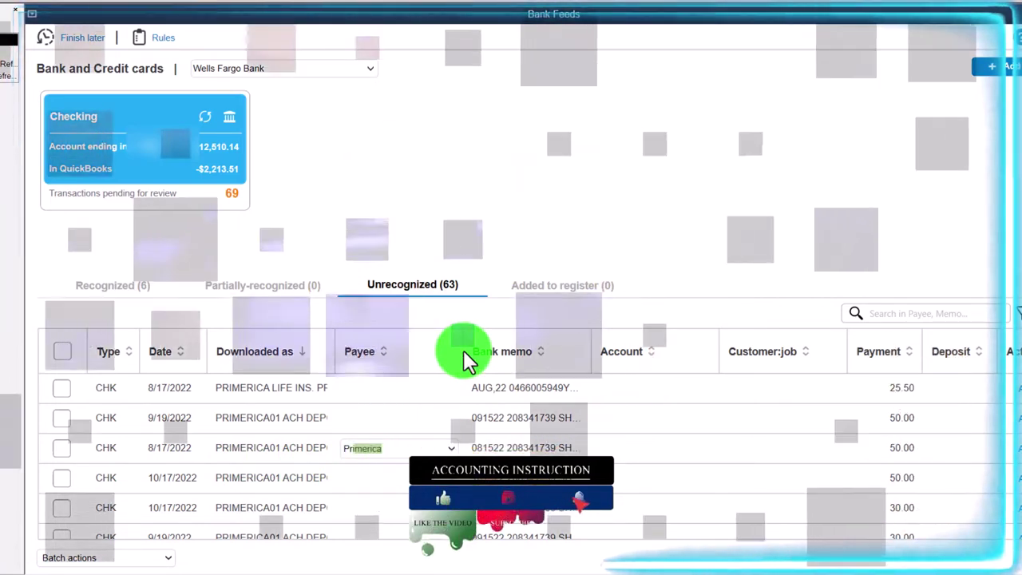
{"action": "type", "text": "rica"}
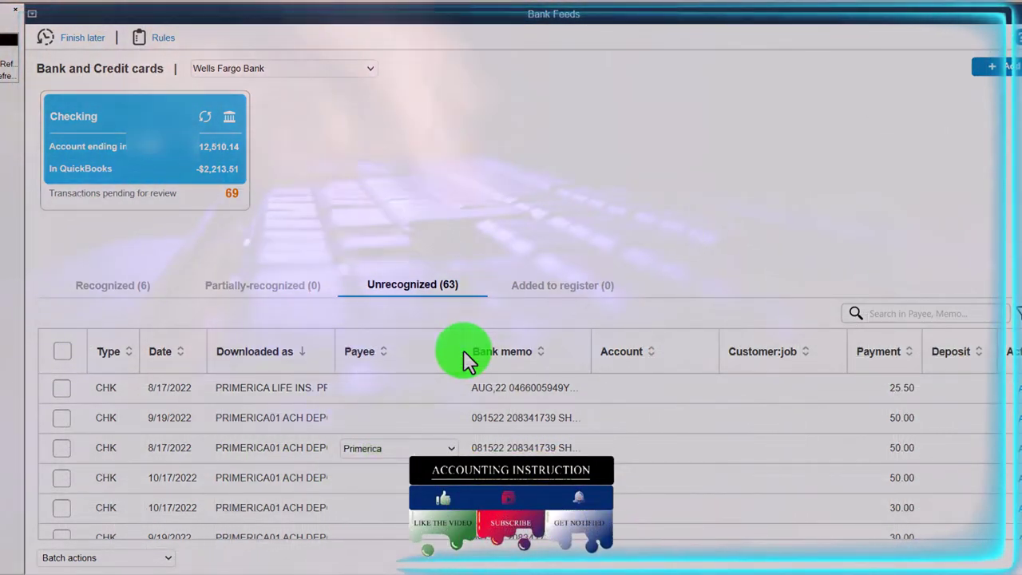
{"action": "type", "text": "01"}
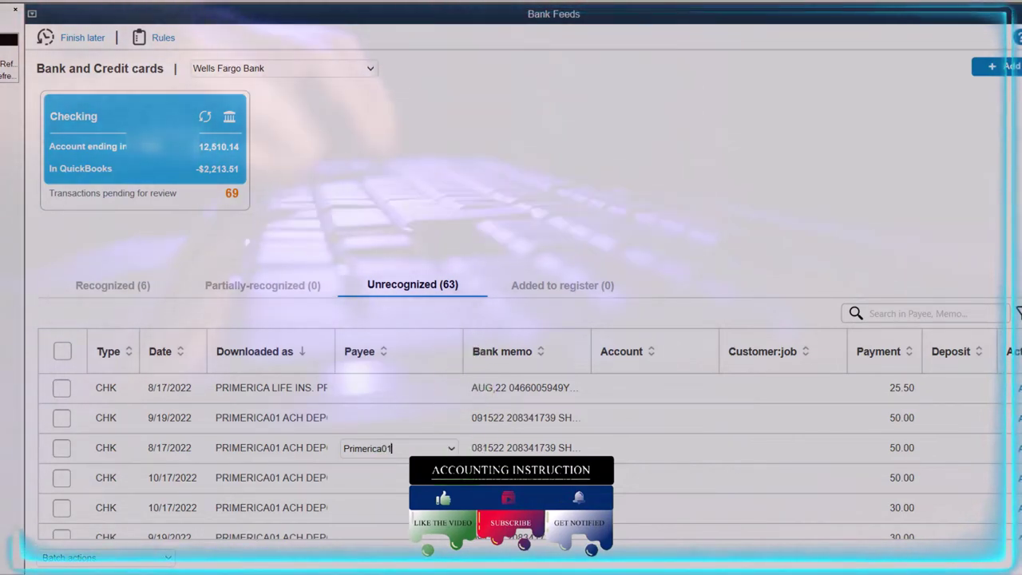
{"action": "key", "text": "Tab"}
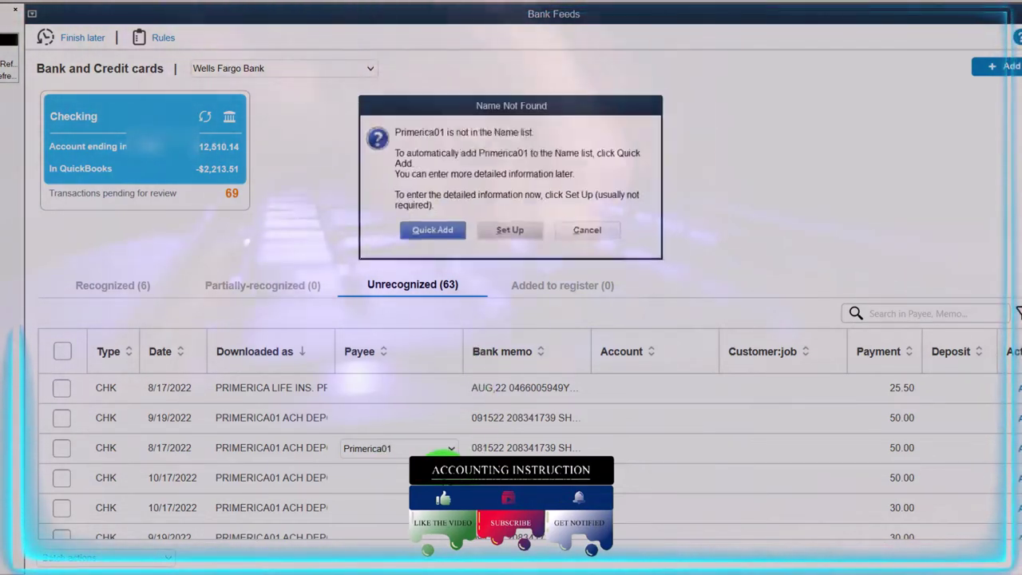
{"action": "left_click", "coordinate": [432, 233]}
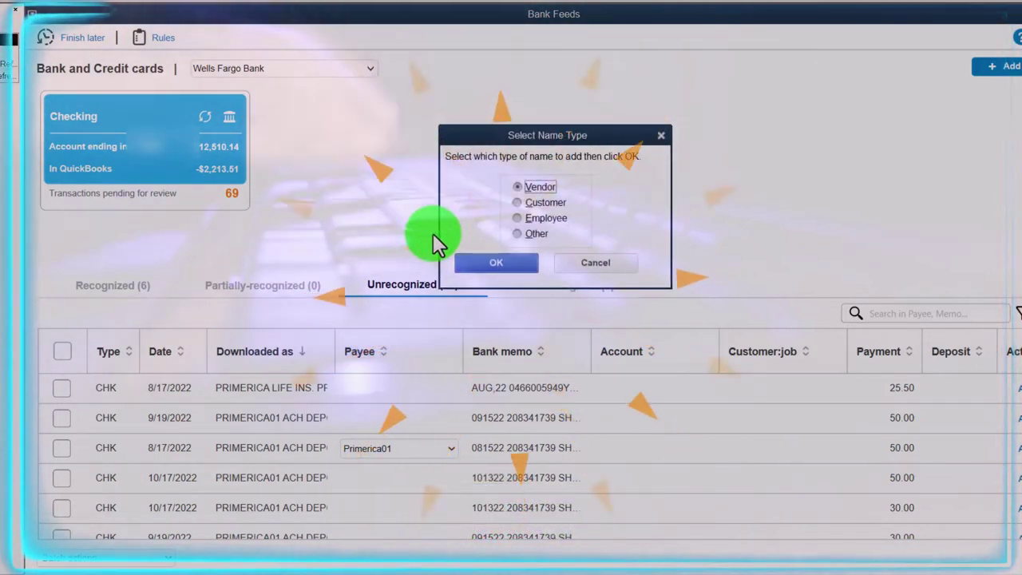
{"action": "left_click", "coordinate": [498, 261]}
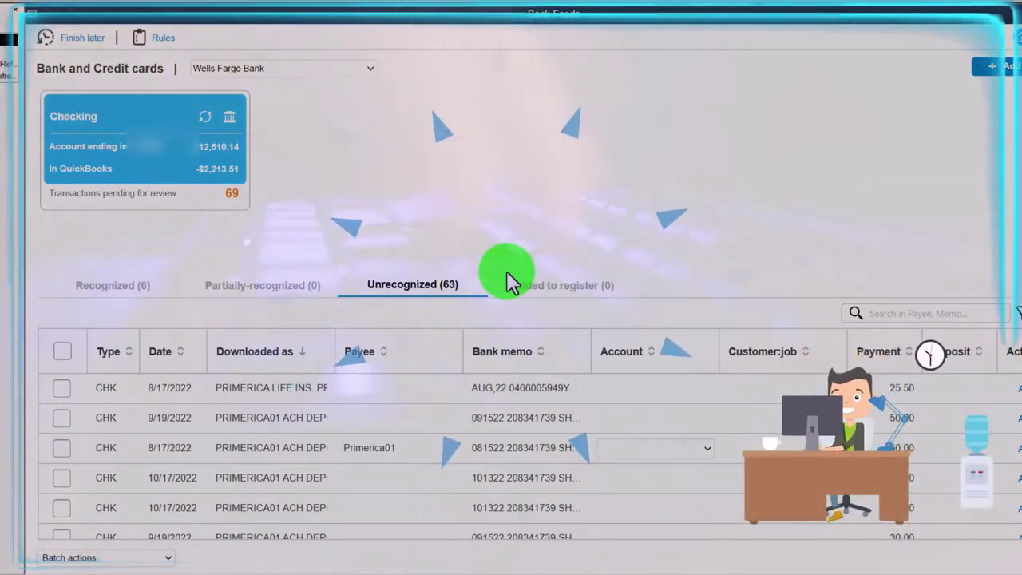
Create an Other Current Asset account named Inventory and assign it to the Primerica01 transaction
{"action": "left_click", "coordinate": [707, 448]}
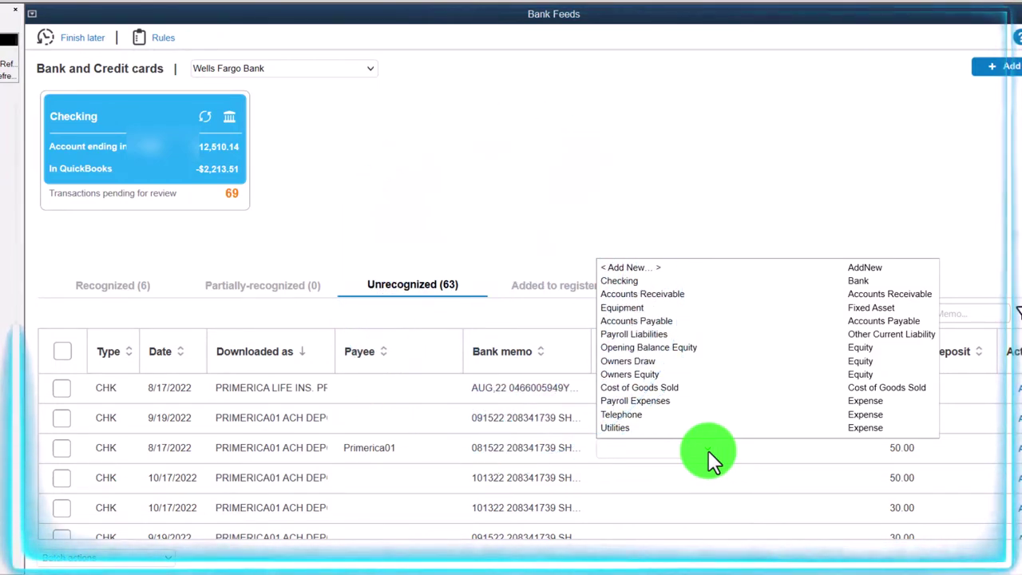
{"action": "left_click", "coordinate": [641, 267]}
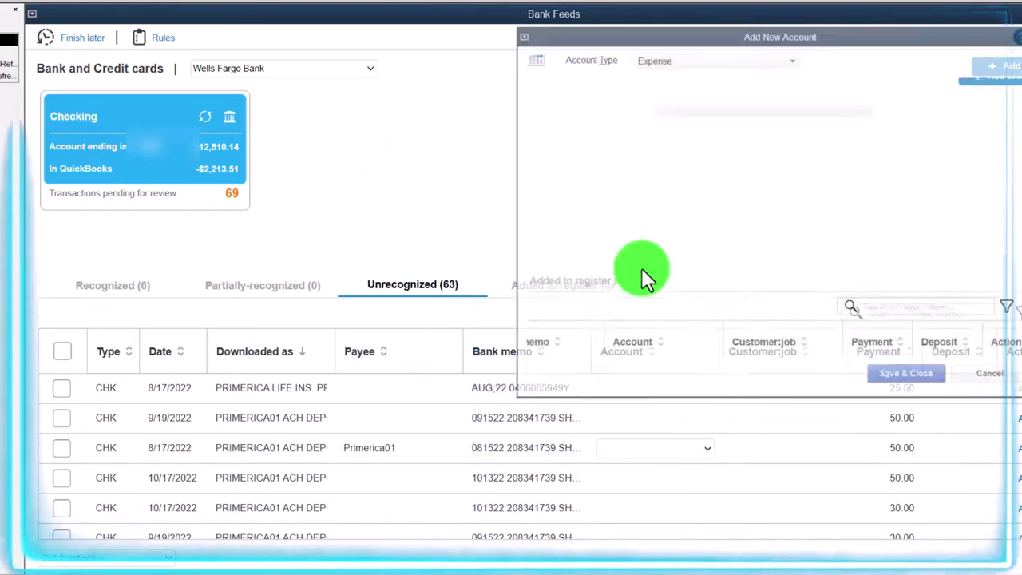
{"action": "left_click", "coordinate": [691, 48]}
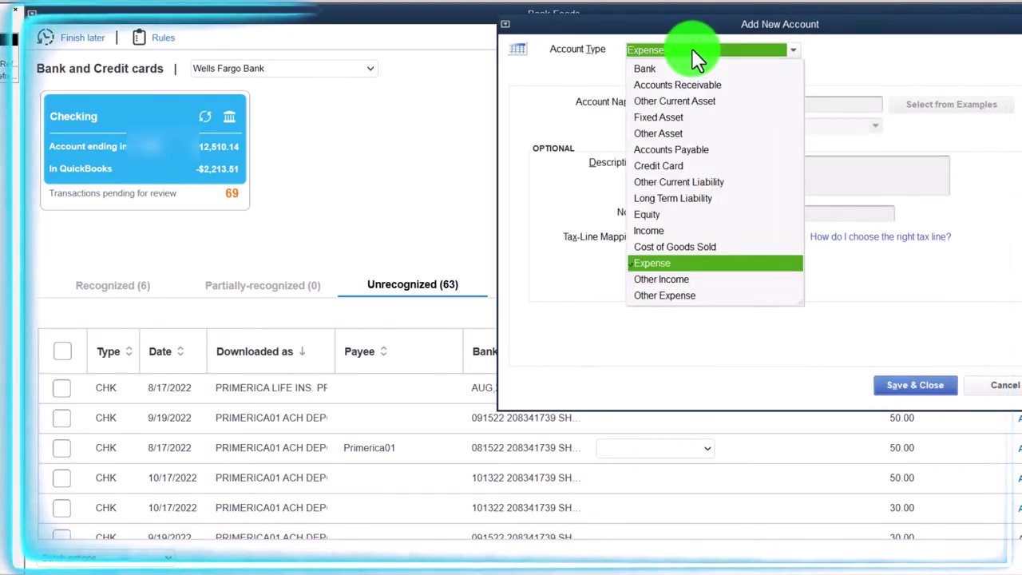
{"action": "left_click", "coordinate": [668, 101]}
{"action": "left_click", "coordinate": [665, 105]}
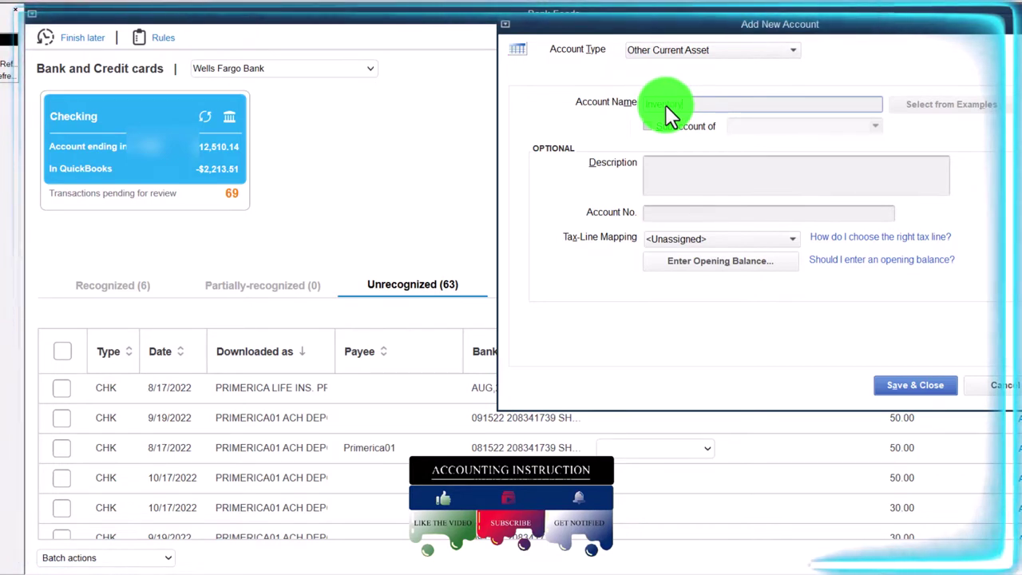
{"action": "type", "text": "Inventory"}
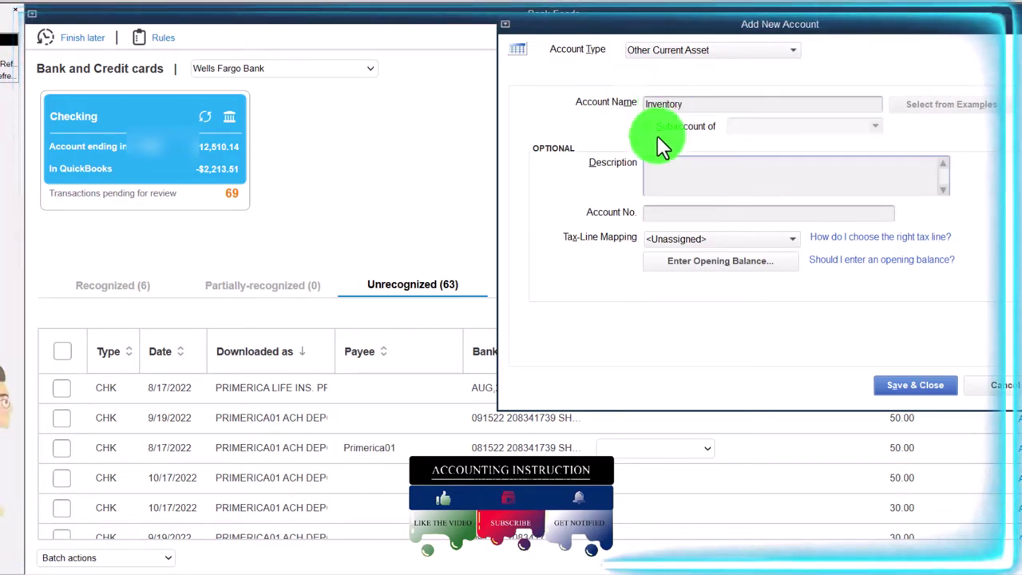
{"action": "left_click", "coordinate": [902, 379]}
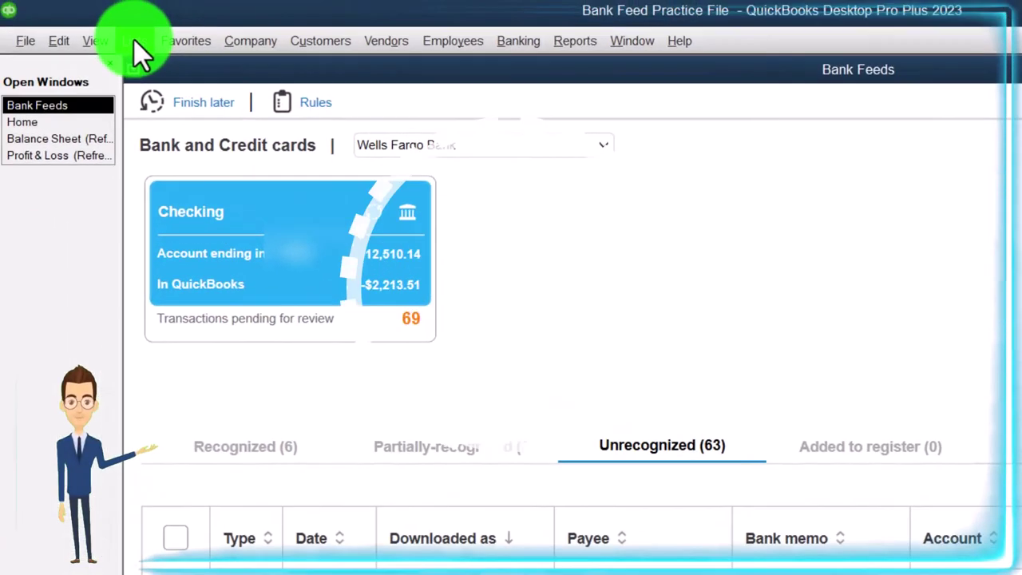
Check the new Inventory account in the Chart of Accounts and return to Bank Feeds
{"action": "left_click", "coordinate": [143, 50]}
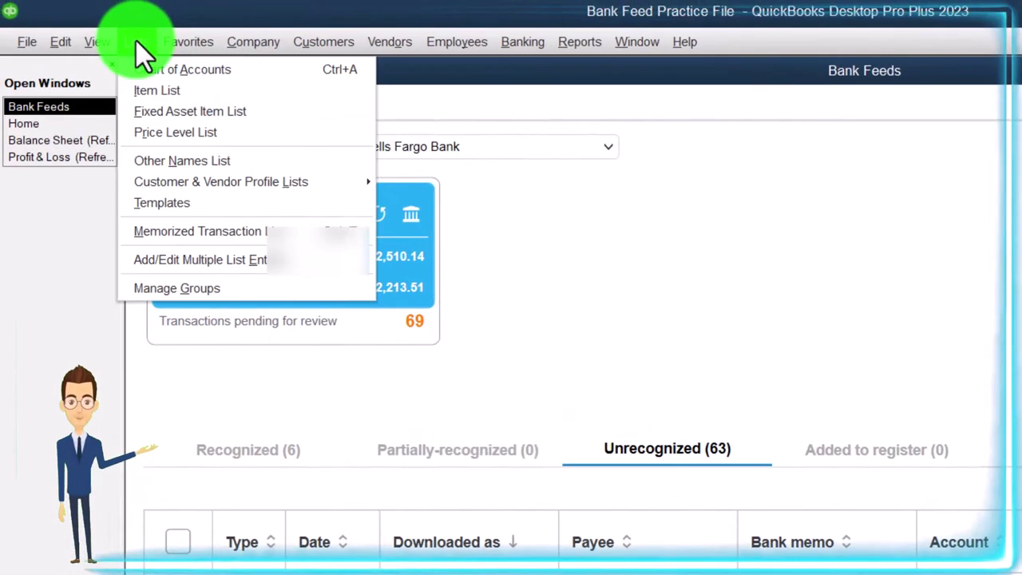
{"action": "left_click", "coordinate": [279, 68]}
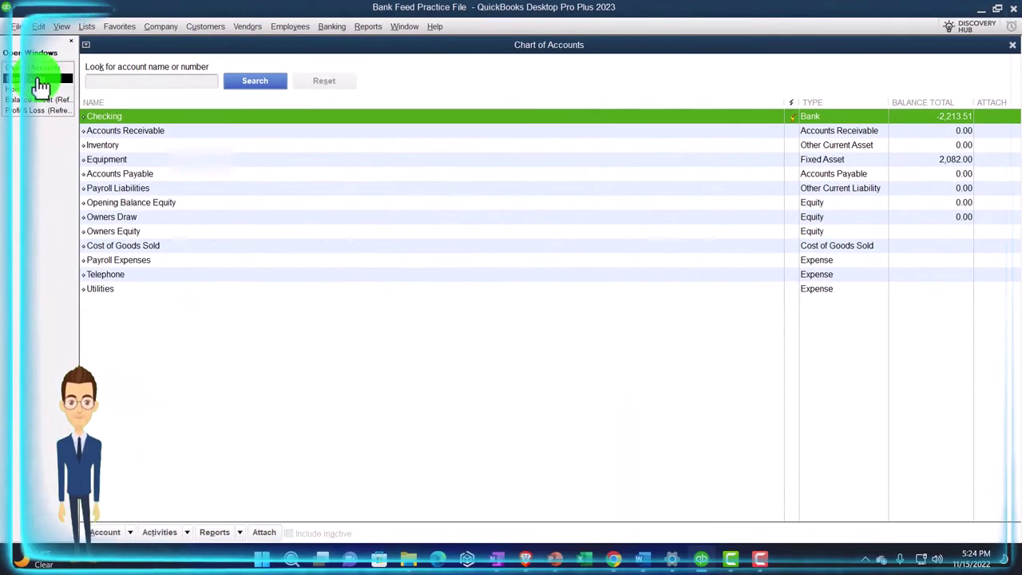
{"action": "left_click", "coordinate": [33, 78]}
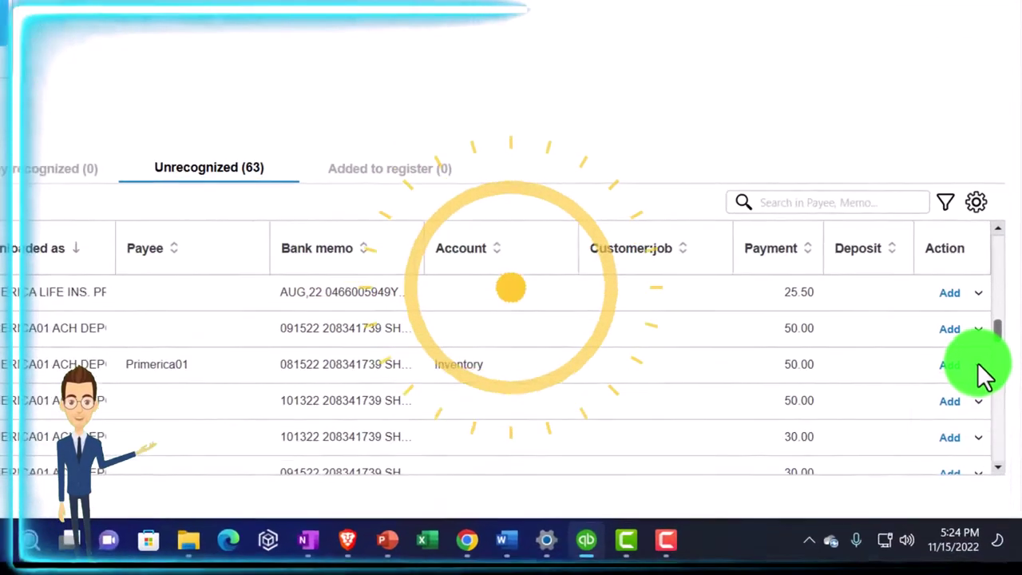
Review the Primerica01 transaction's added details, save it to the register, and show the transactions added to the register
{"action": "left_click", "coordinate": [978, 365]}
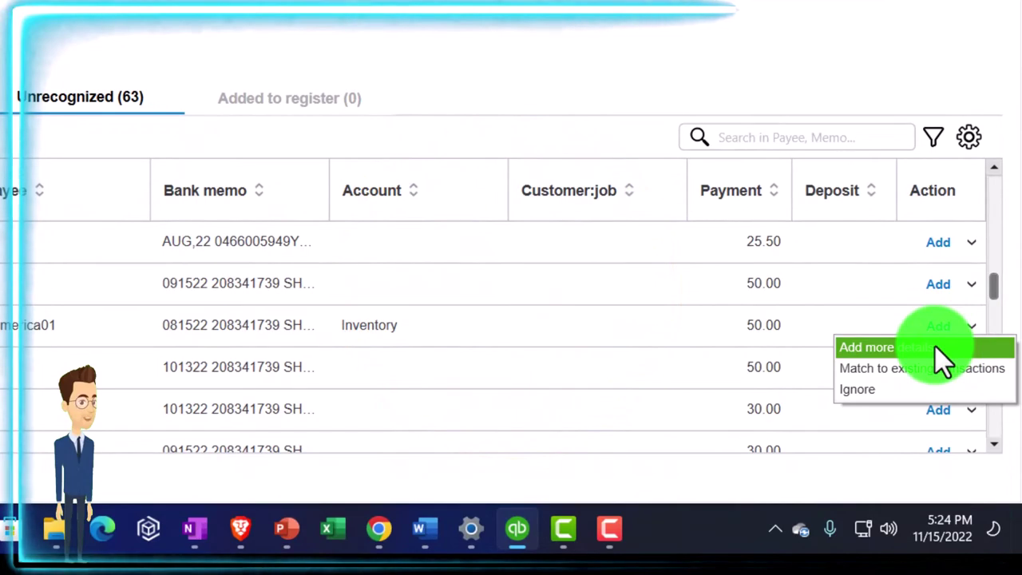
{"action": "left_click", "coordinate": [935, 348]}
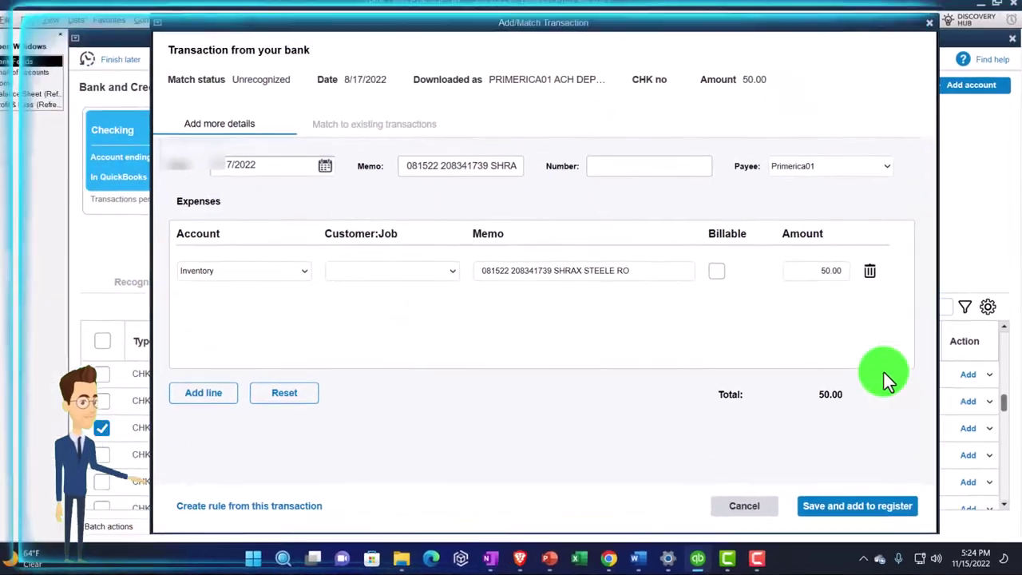
{"action": "left_click_drag", "start_coordinate": [436, 34], "coordinate": [483, 35]}
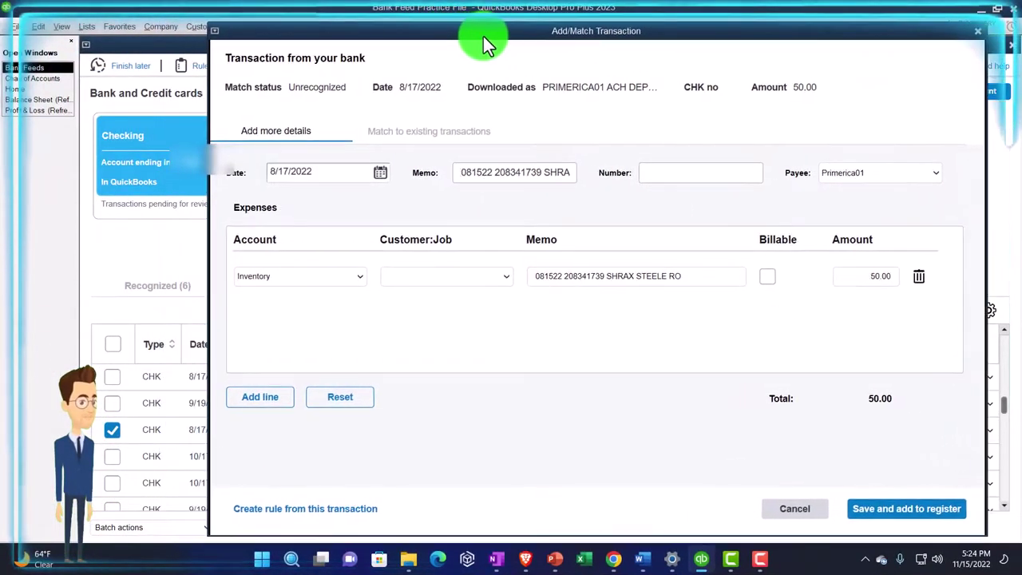
{"action": "key", "text": "Tab"}
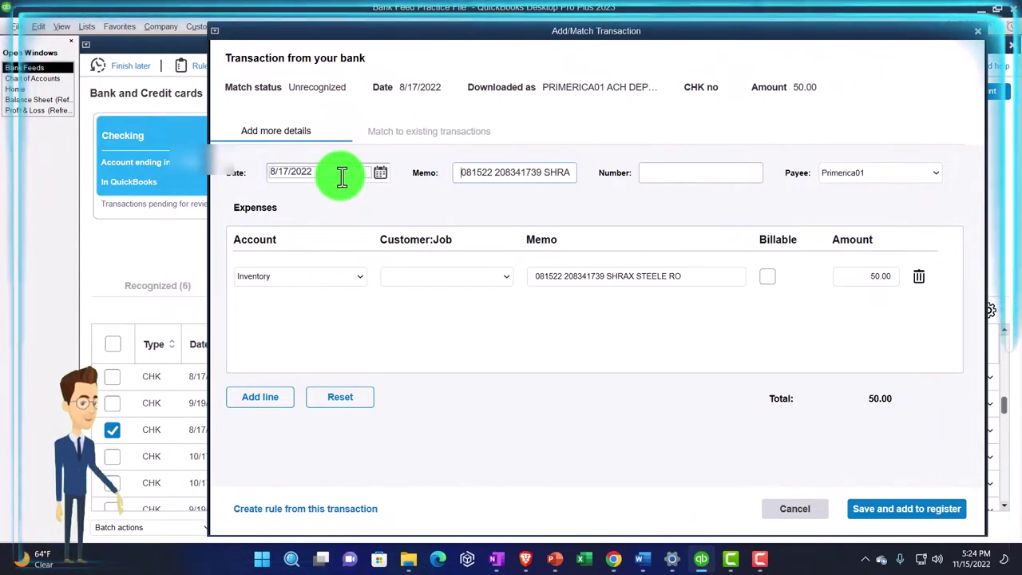
{"action": "key", "text": "Tab"}
{"action": "key", "text": "Tab"}
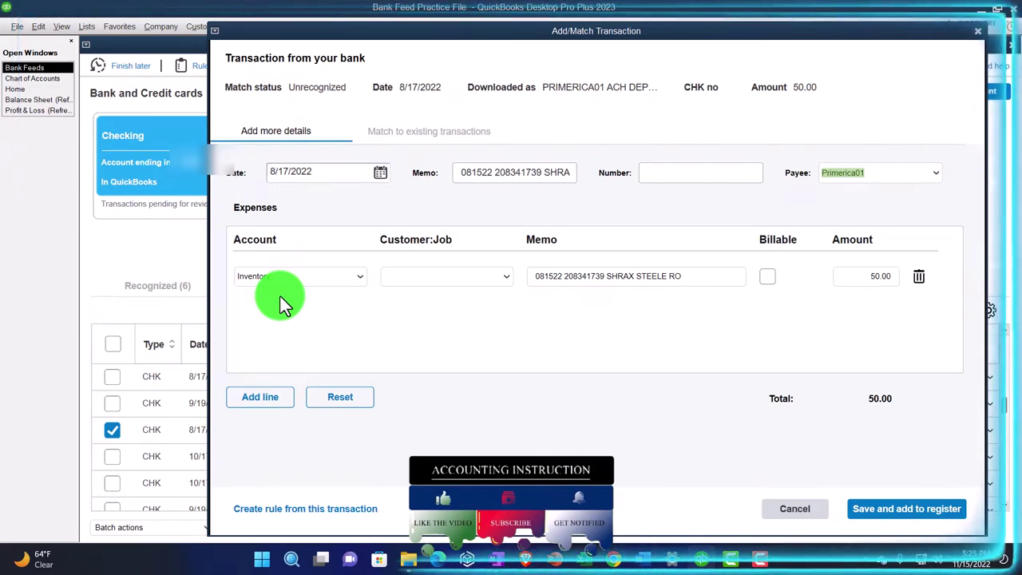
{"action": "left_click", "coordinate": [888, 517]}
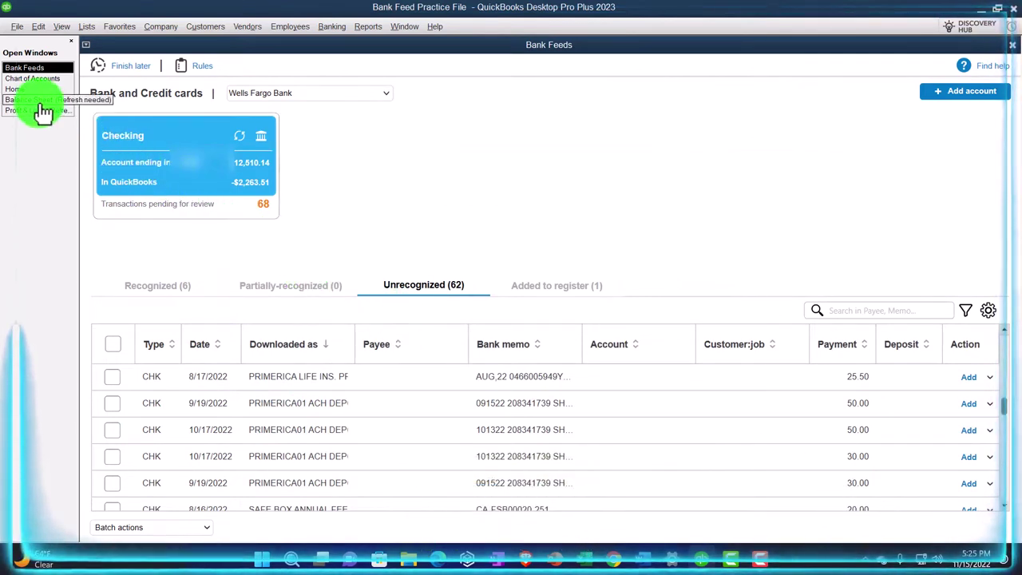
{"action": "left_click", "coordinate": [533, 291]}
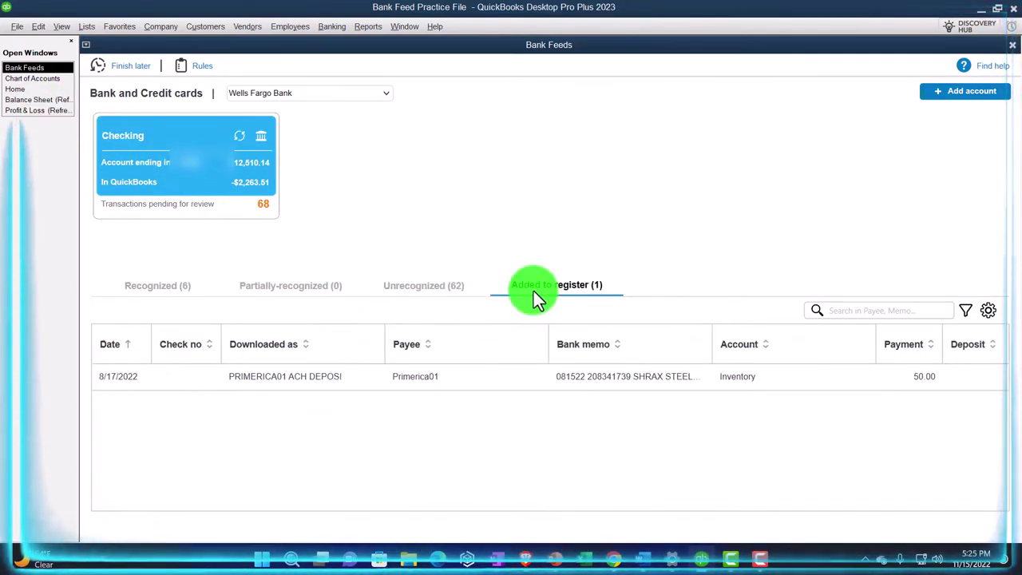
Trace the Balance Sheet's Checking balance to the Primerica01 check, examine its Expenses and Items sections, and return to the report
{"action": "left_click", "coordinate": [35, 101]}
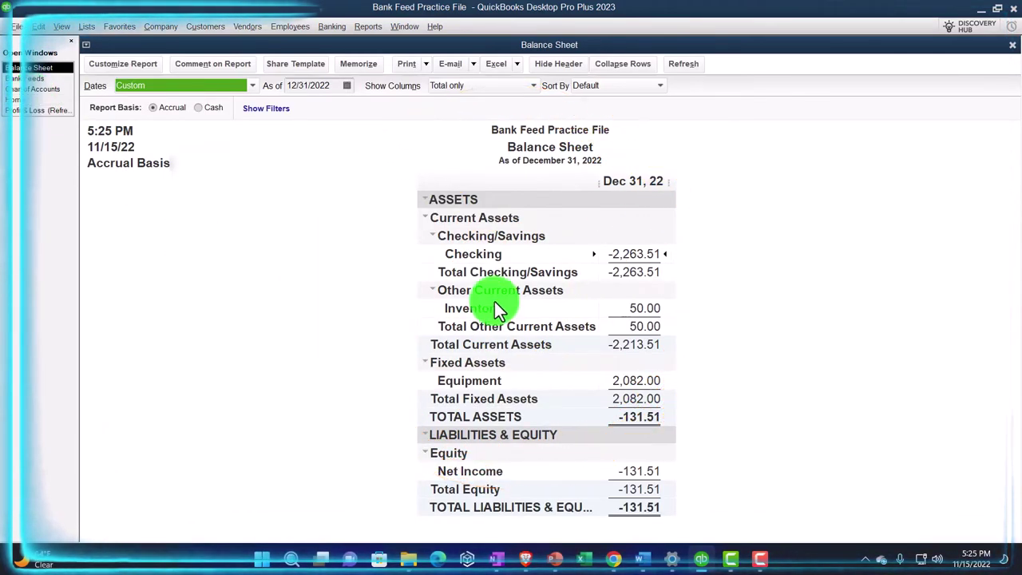
{"action": "double_click", "coordinate": [622, 254]}
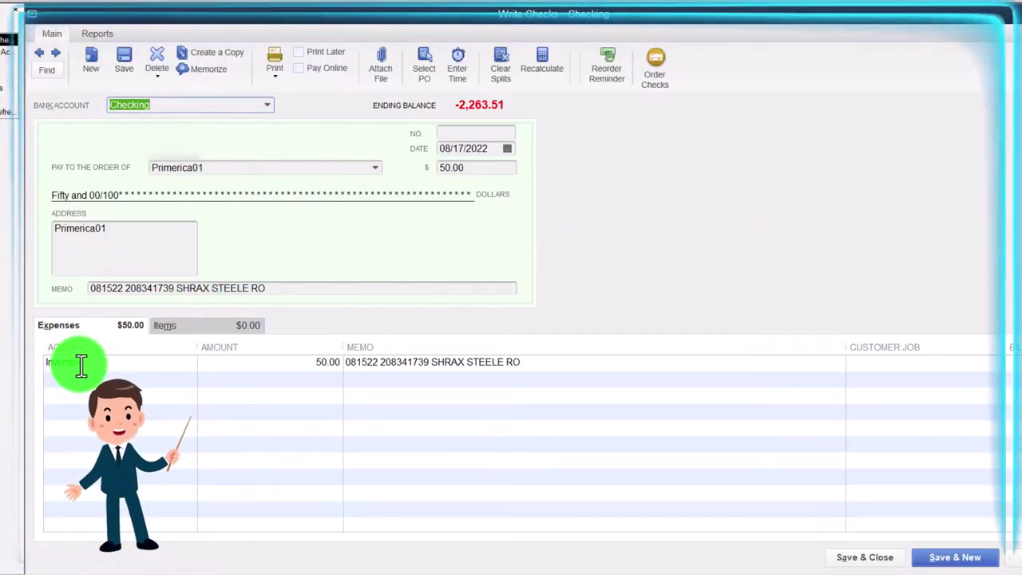
{"action": "left_click", "coordinate": [164, 328]}
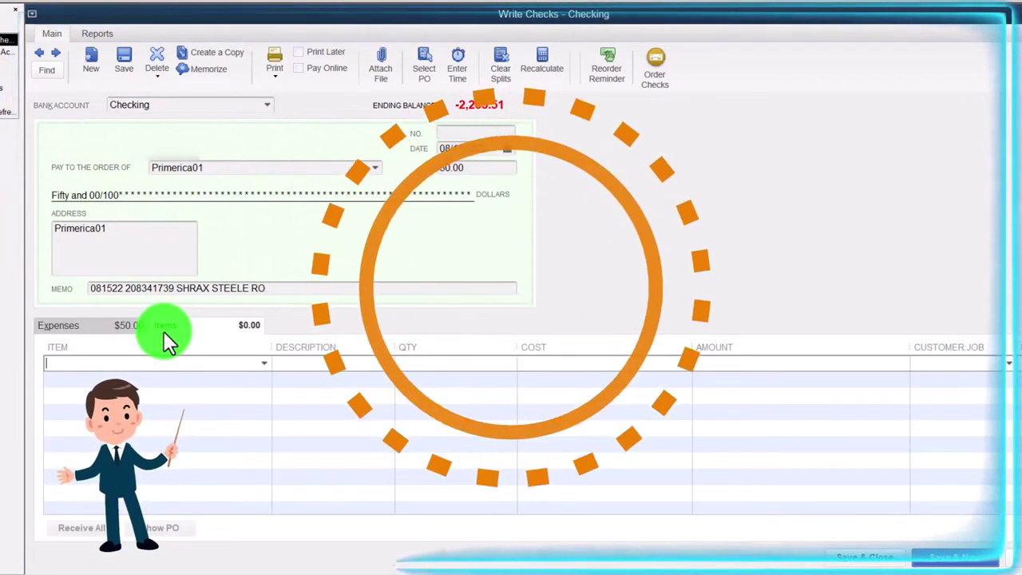
{"action": "left_click", "coordinate": [93, 325]}
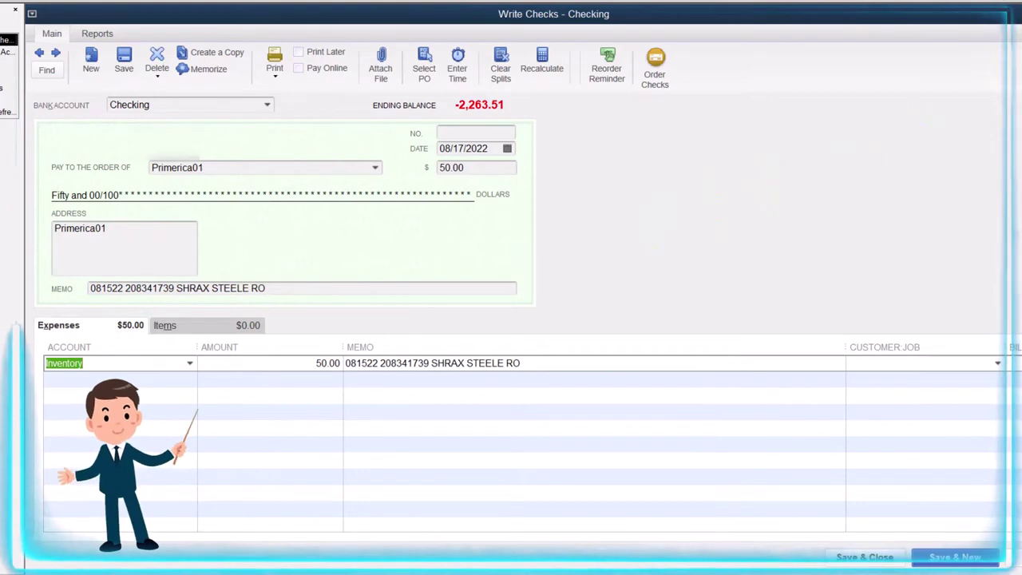
{"action": "key", "text": "alt+s"}
{"action": "key", "text": "Escape"}
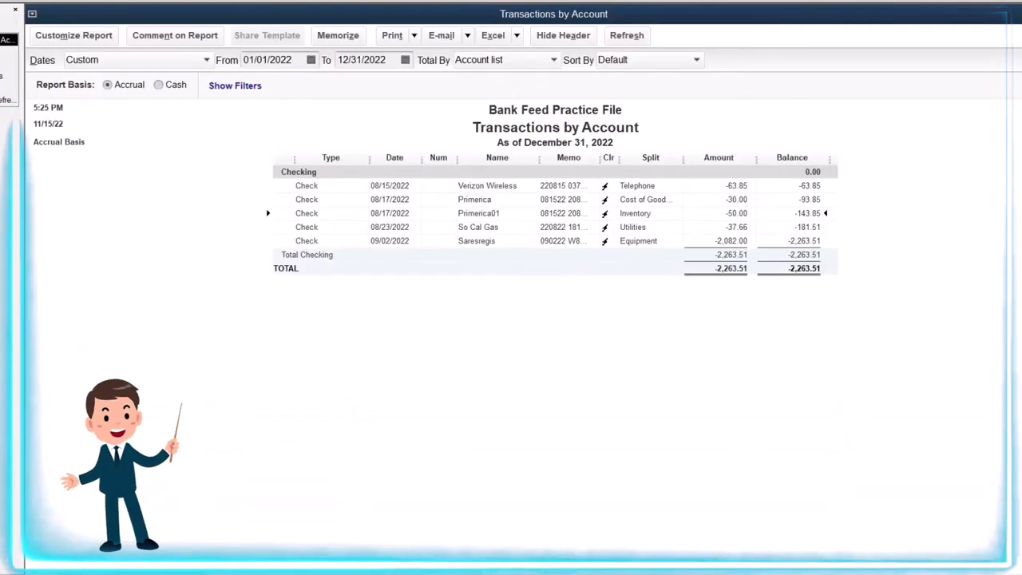
{"action": "key", "text": "Escape"}
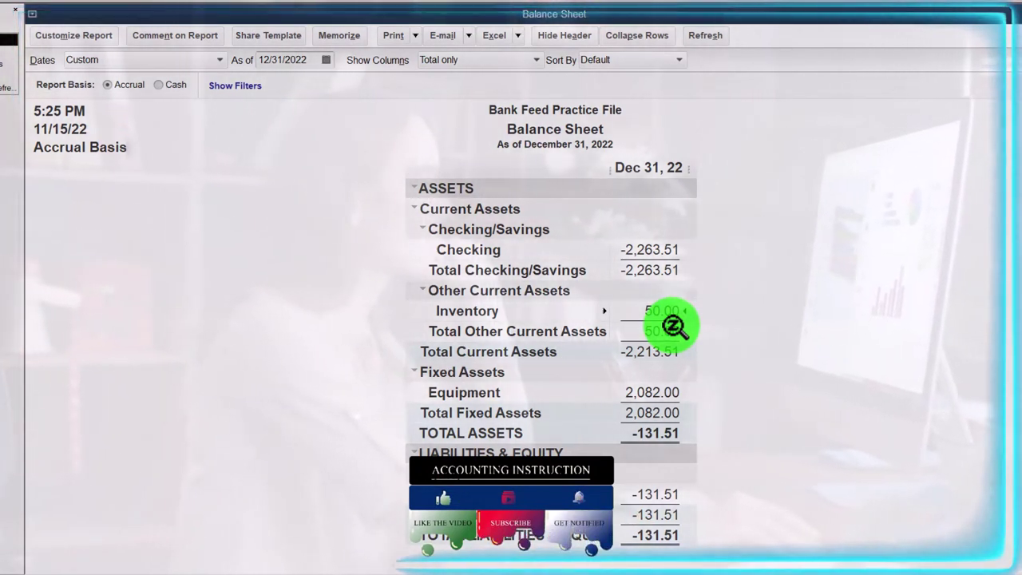
Examine the transactions behind the Balance Sheet's Inventory amount and the Cost of Goods Sold on the Profit & Loss, returning to the Balance Sheet
{"action": "double_click", "coordinate": [659, 309]}
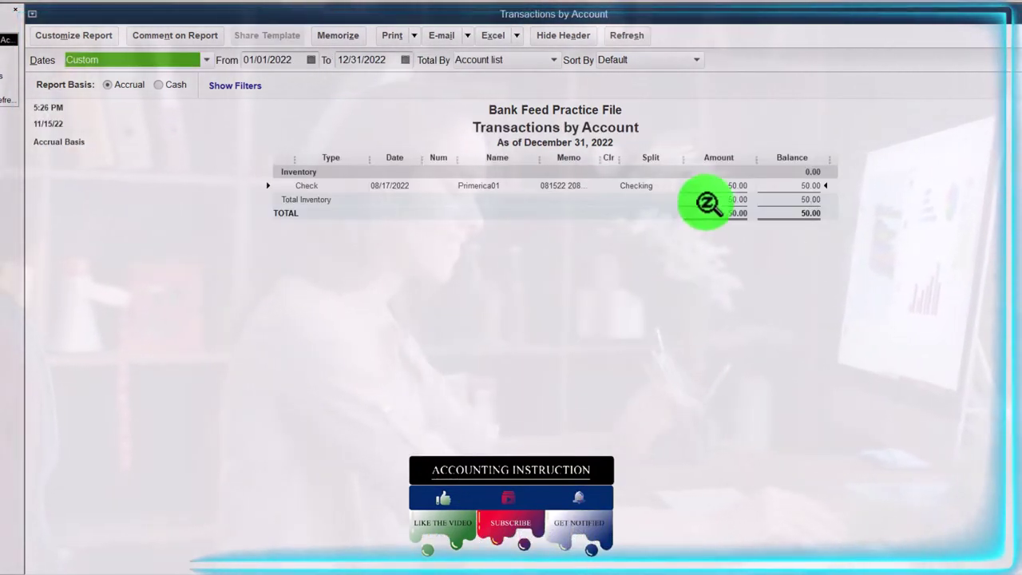
{"action": "key", "text": "Escape"}
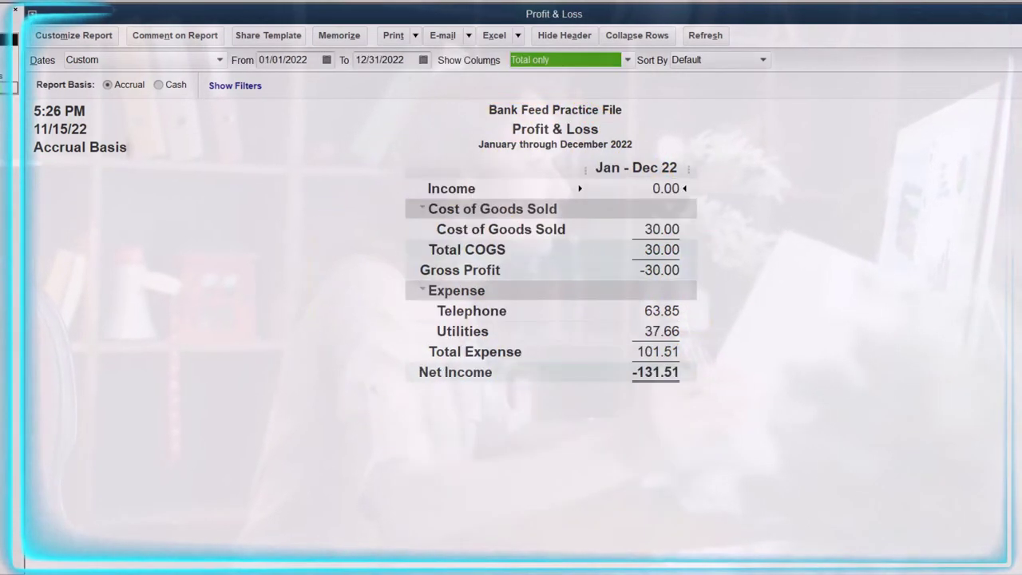
{"action": "left_click", "coordinate": [666, 230]}
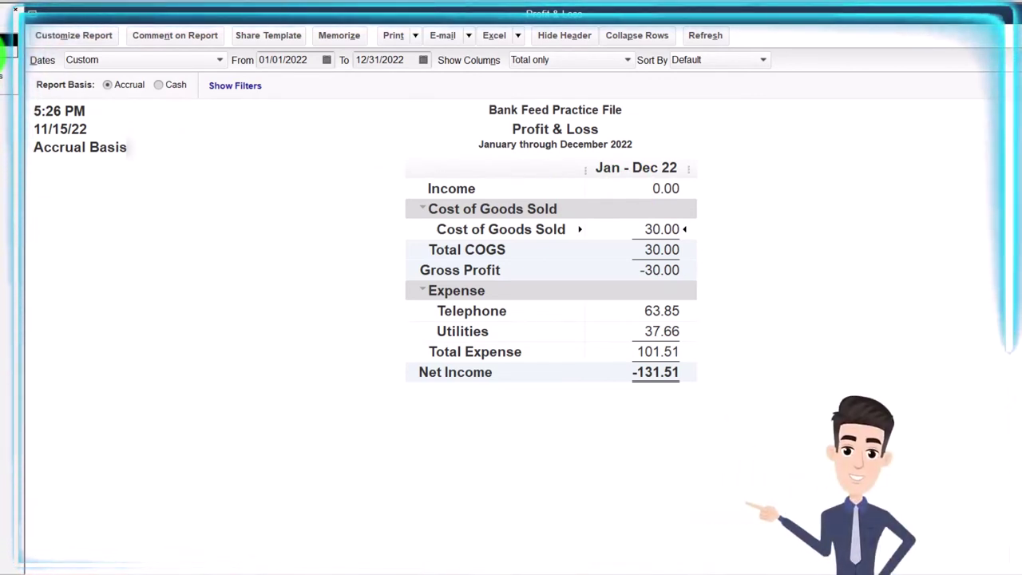
{"action": "left_click", "coordinate": [7, 60]}
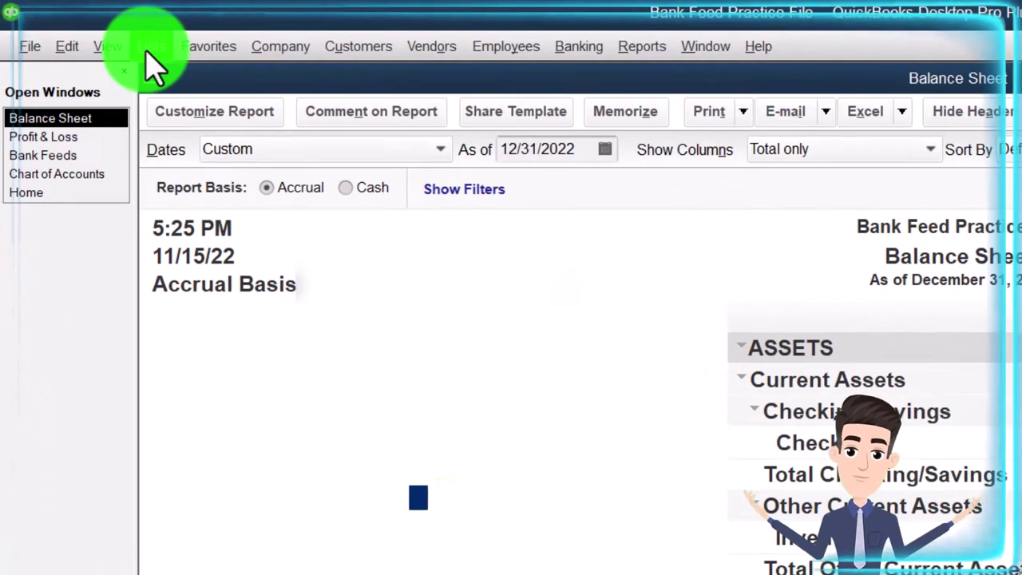
Open the Inventory account's register from the Chart of Accounts to examine the Primerica01 increase
{"action": "left_click", "coordinate": [148, 48]}
{"action": "left_click", "coordinate": [160, 72]}
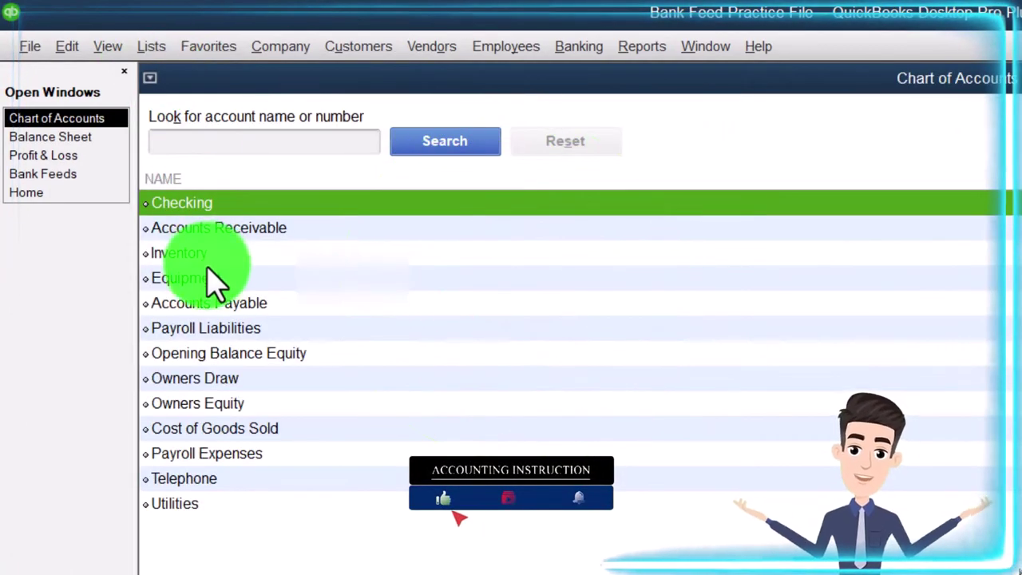
{"action": "double_click", "coordinate": [209, 256]}
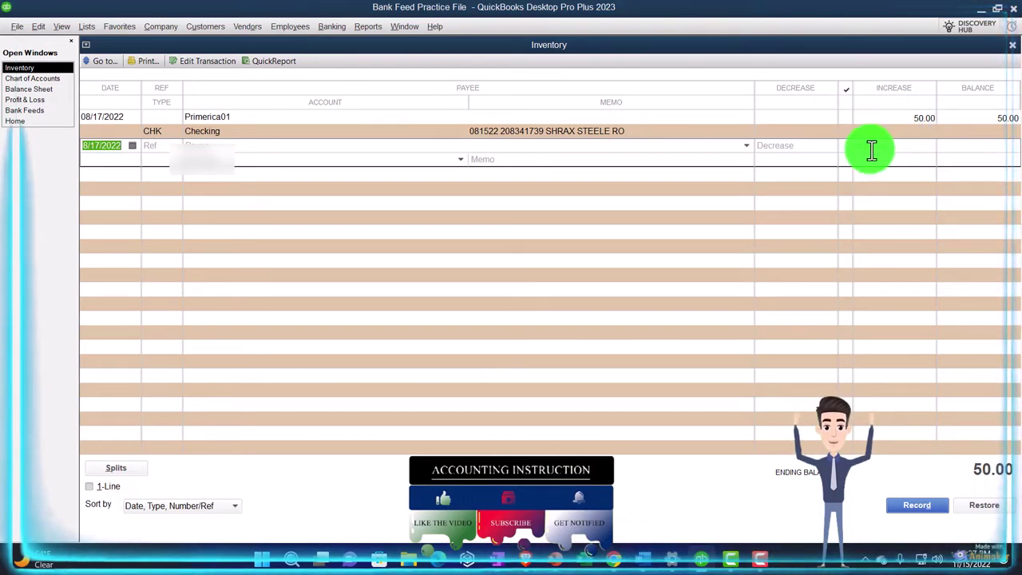
Try a new Inventory register entry against the Cost of Goods Sold account, and close the register without recording it
{"action": "left_click", "coordinate": [806, 143]}
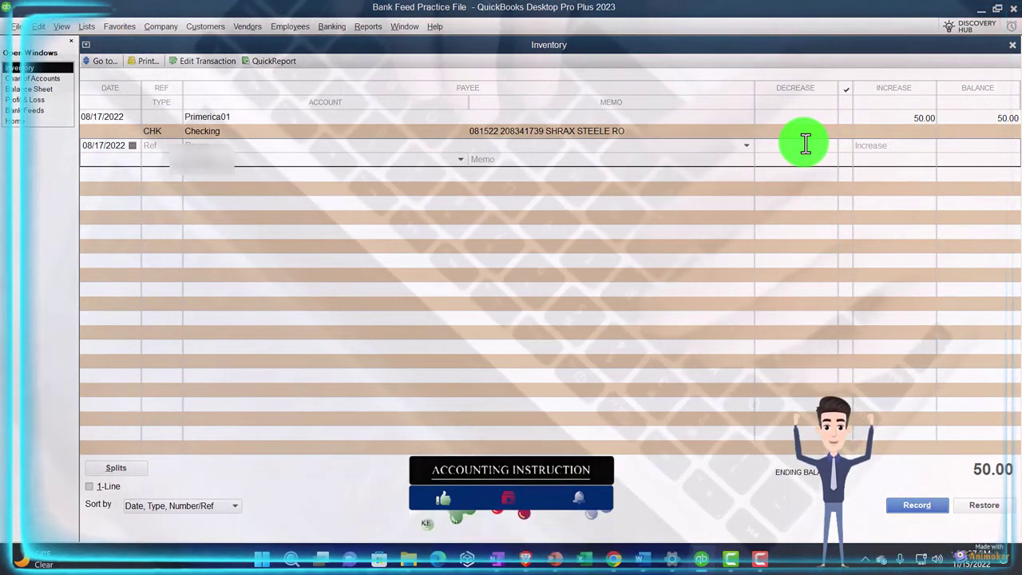
{"action": "left_click", "coordinate": [440, 162]}
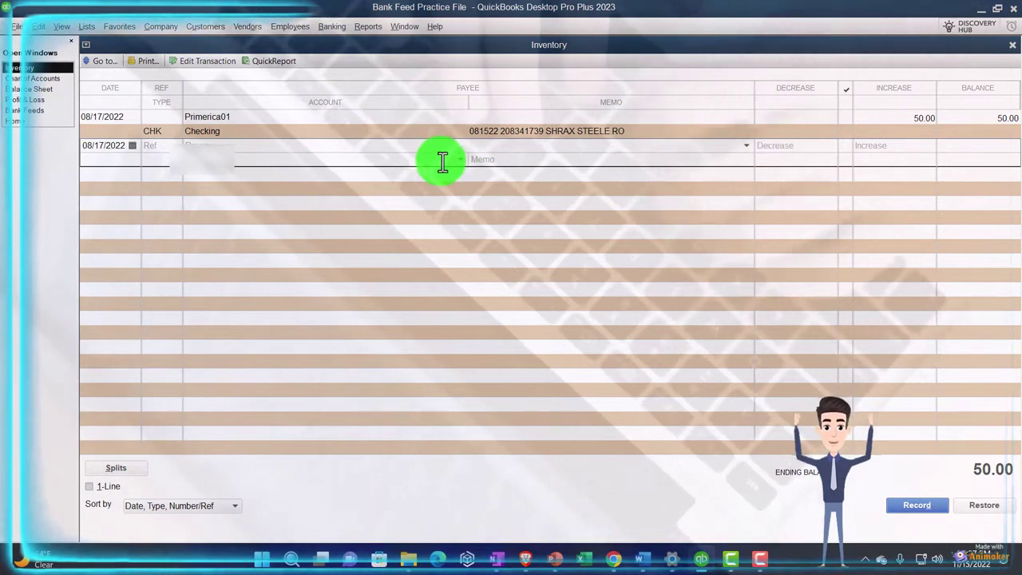
{"action": "type", "text": "Cost of Goods Sold"}
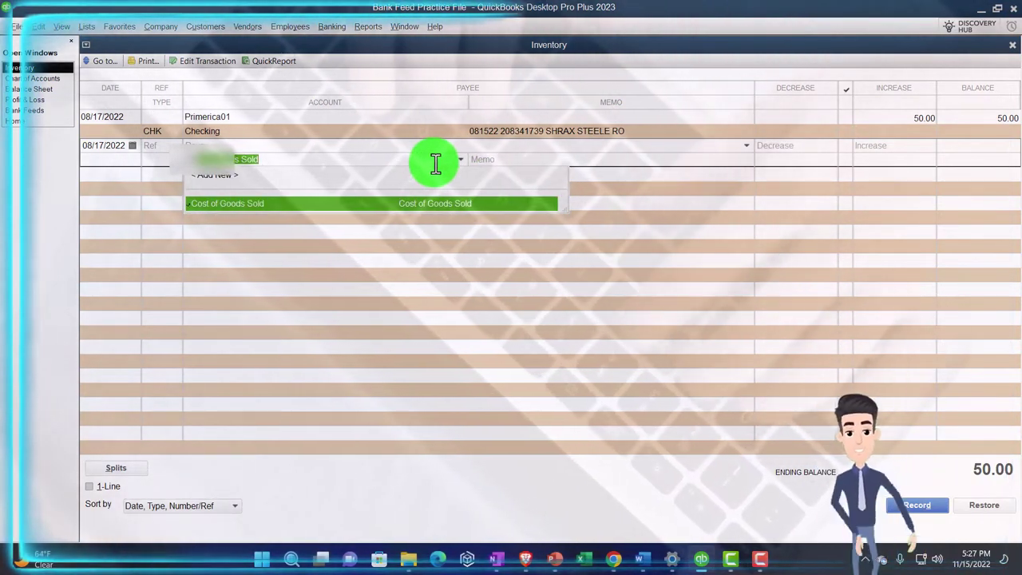
{"action": "key", "text": "Tab"}
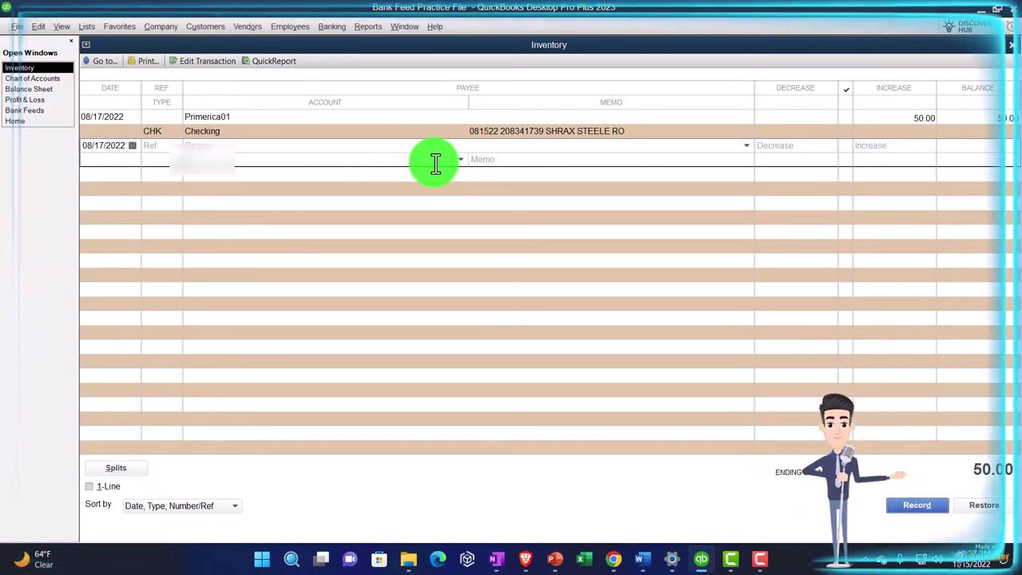
{"action": "left_click", "coordinate": [1011, 46]}
{"action": "left_click", "coordinate": [512, 180]}
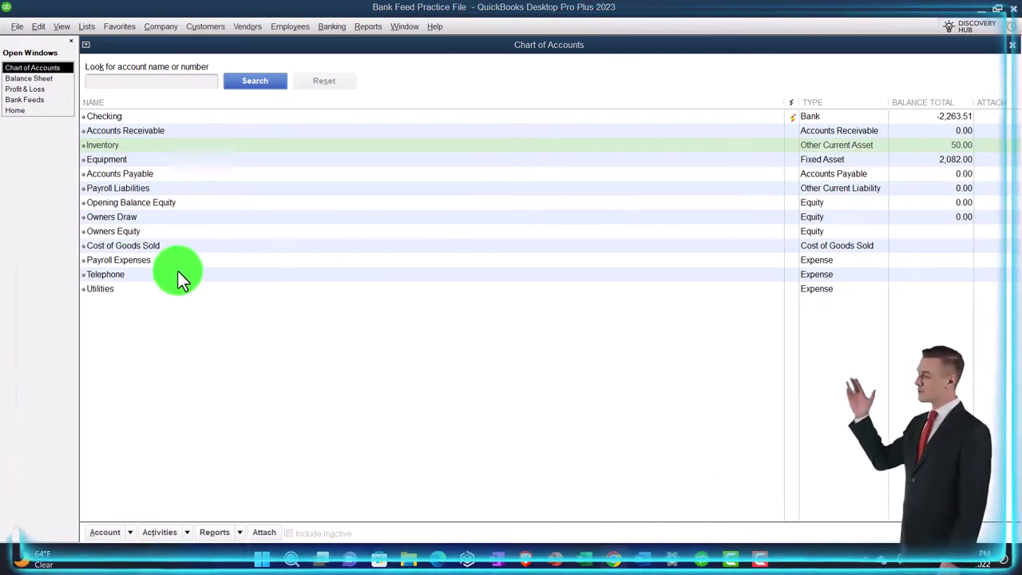
Check the company preferences for Items & Inventory, including whether inventory and purchase orders are active, and close Preferences
{"action": "left_click", "coordinate": [28, 119]}
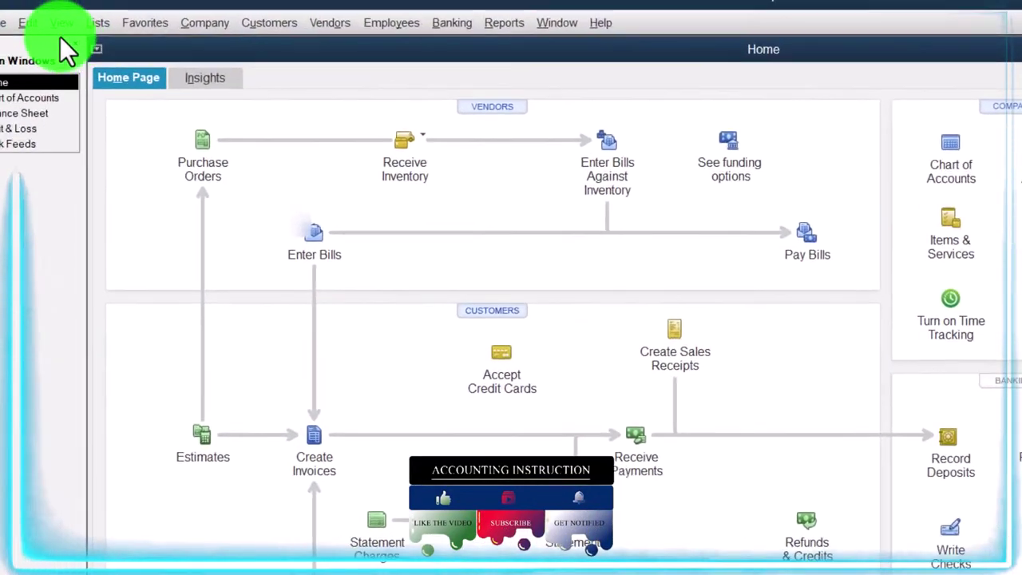
{"action": "left_click", "coordinate": [26, 21]}
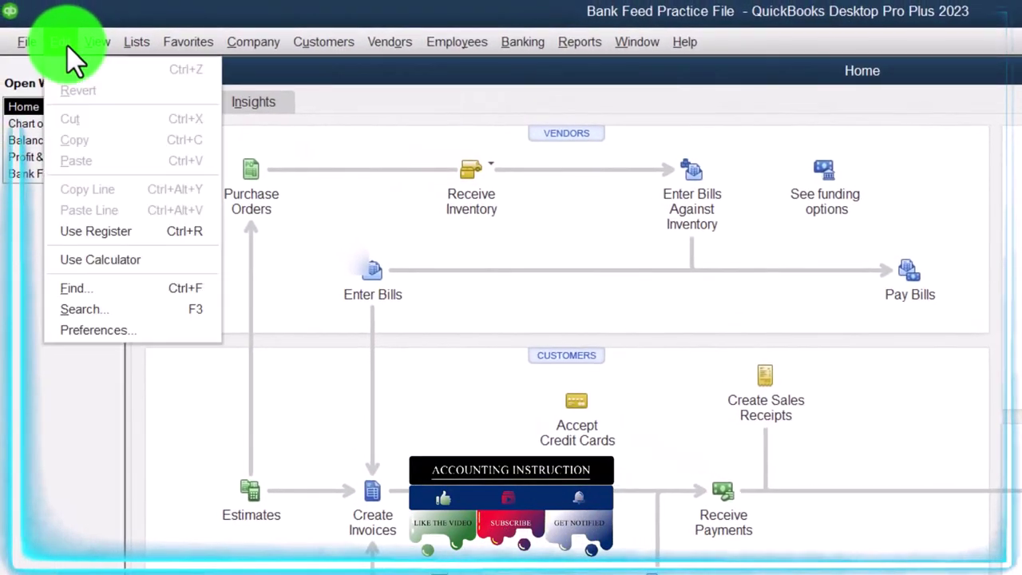
{"action": "left_click", "coordinate": [98, 330]}
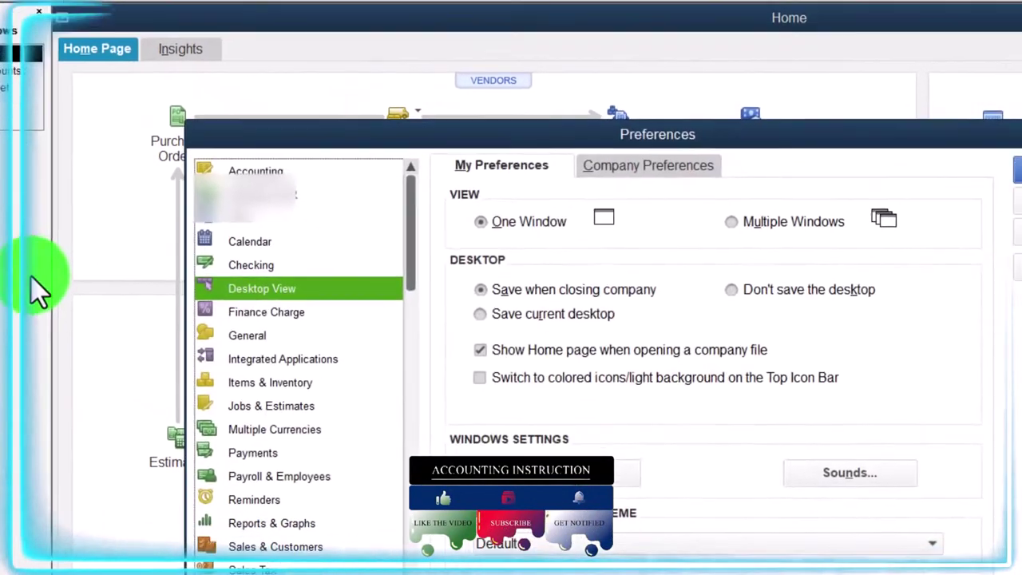
{"action": "left_click", "coordinate": [259, 385]}
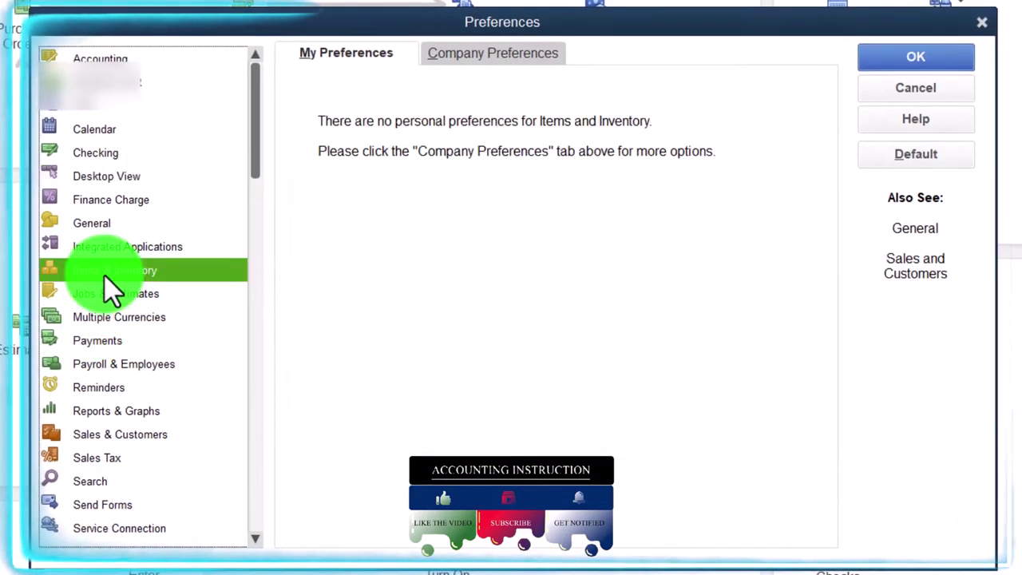
{"action": "left_click", "coordinate": [459, 53]}
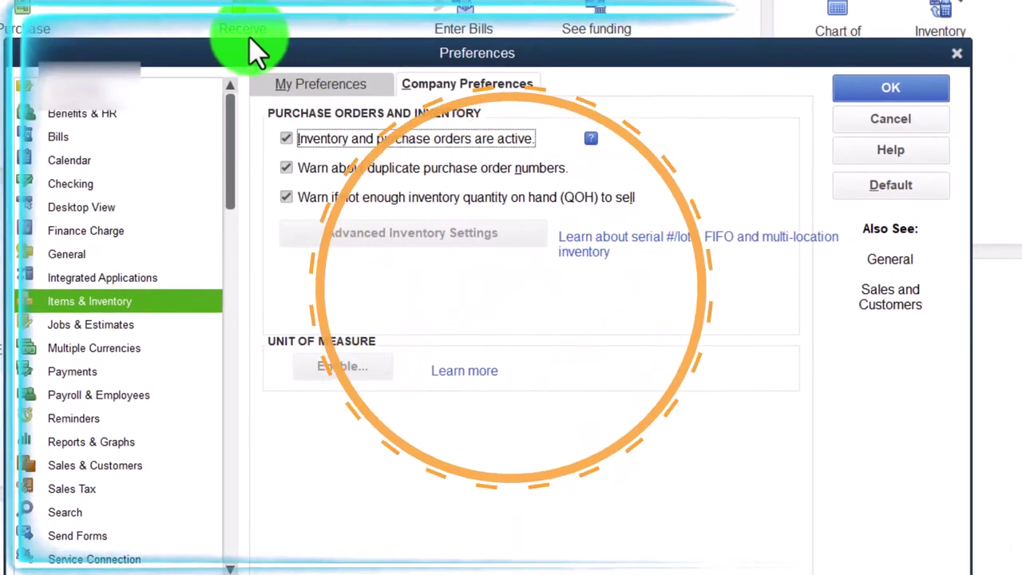
{"action": "left_click", "coordinate": [957, 54]}
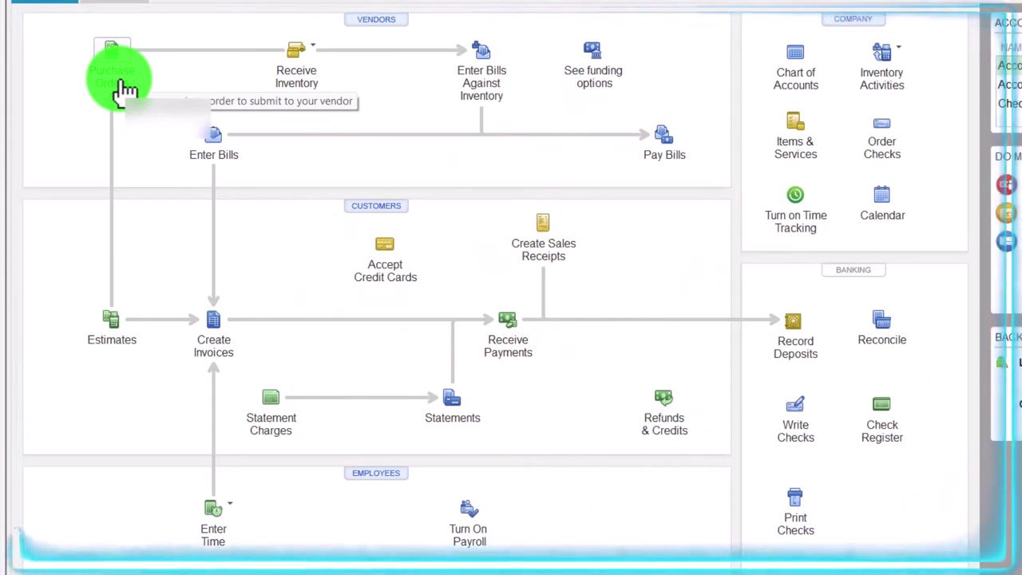
View the Receive Inventory options on the Home page and the actions for a 50.00 payment among the unrecognized Bank Feeds transactions
{"action": "left_click", "coordinate": [319, 54]}
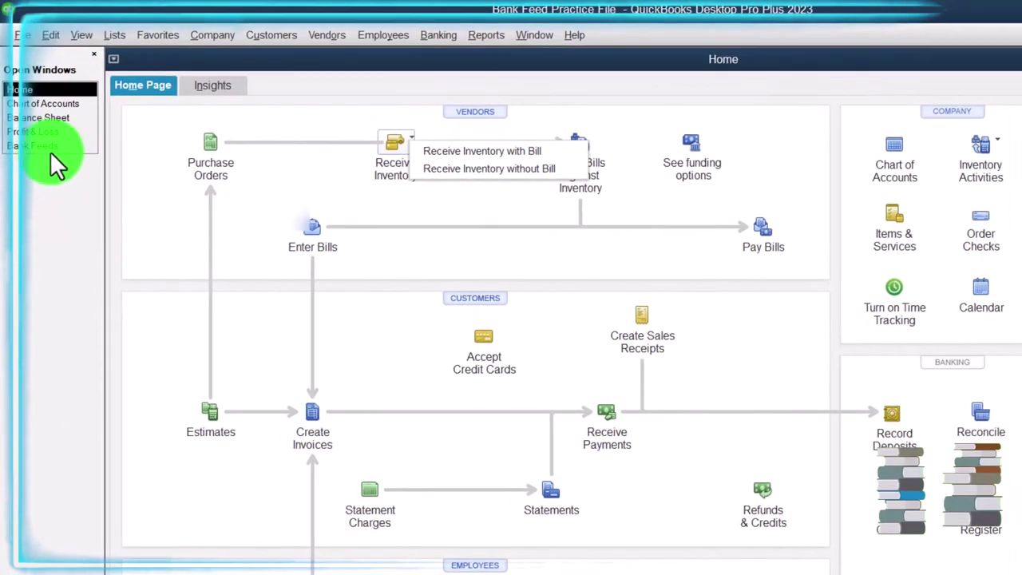
{"action": "left_click", "coordinate": [11, 116]}
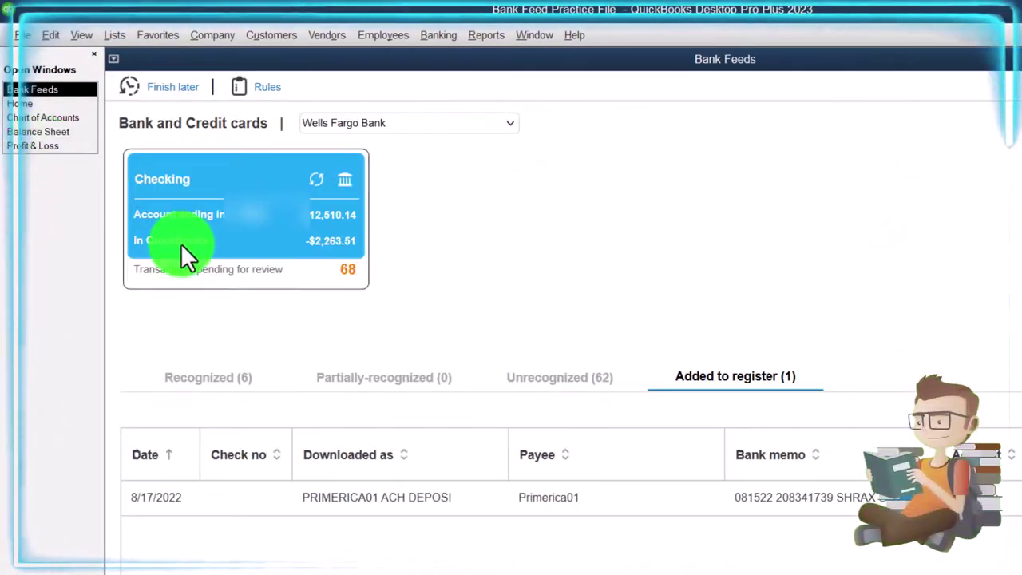
{"action": "left_click", "coordinate": [511, 375]}
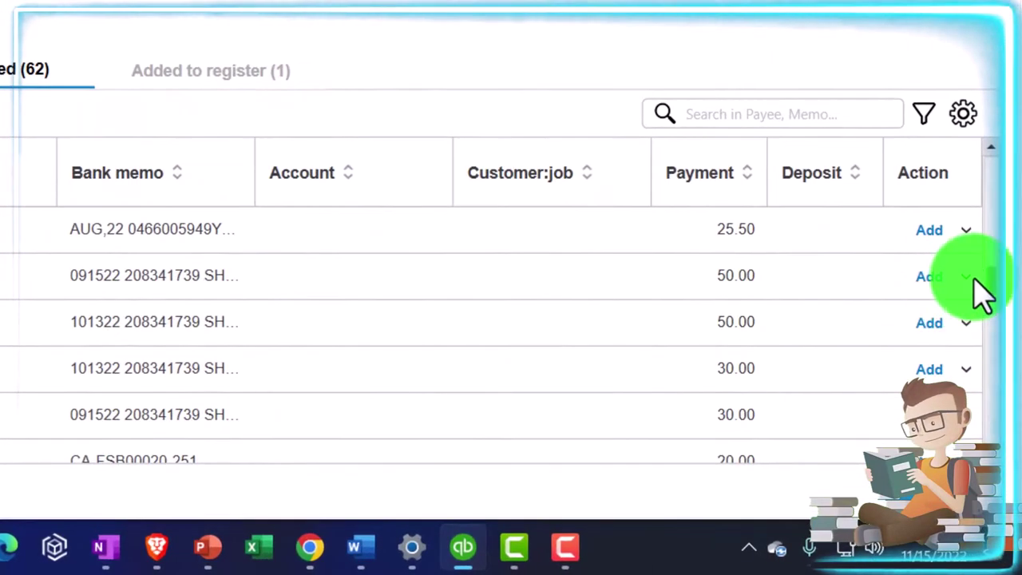
{"action": "left_click", "coordinate": [965, 276]}
{"action": "left_click", "coordinate": [918, 301]}
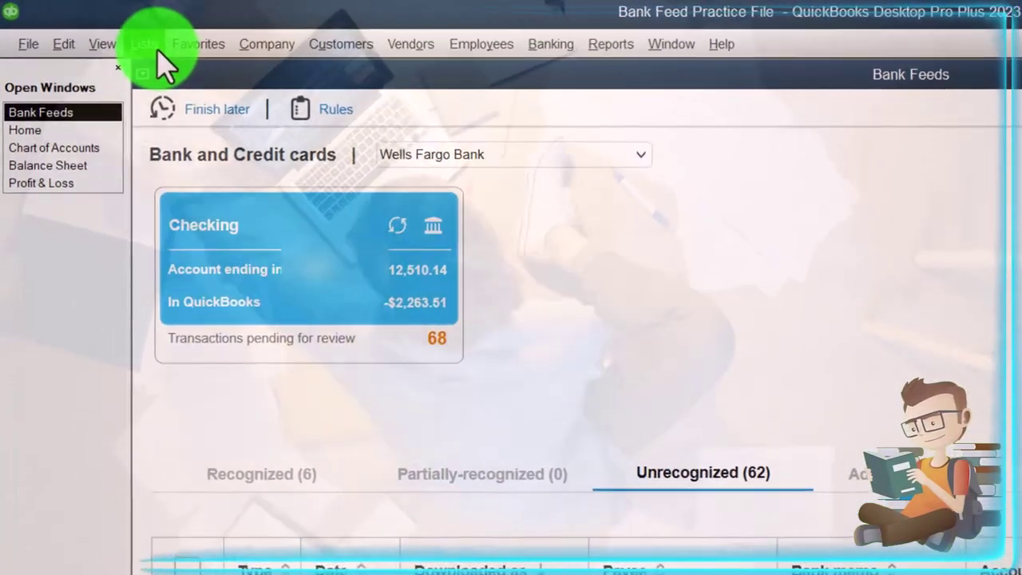
Start a new Inventory Part item in the Item List and name it Inv Item 1
{"action": "left_click", "coordinate": [149, 45]}
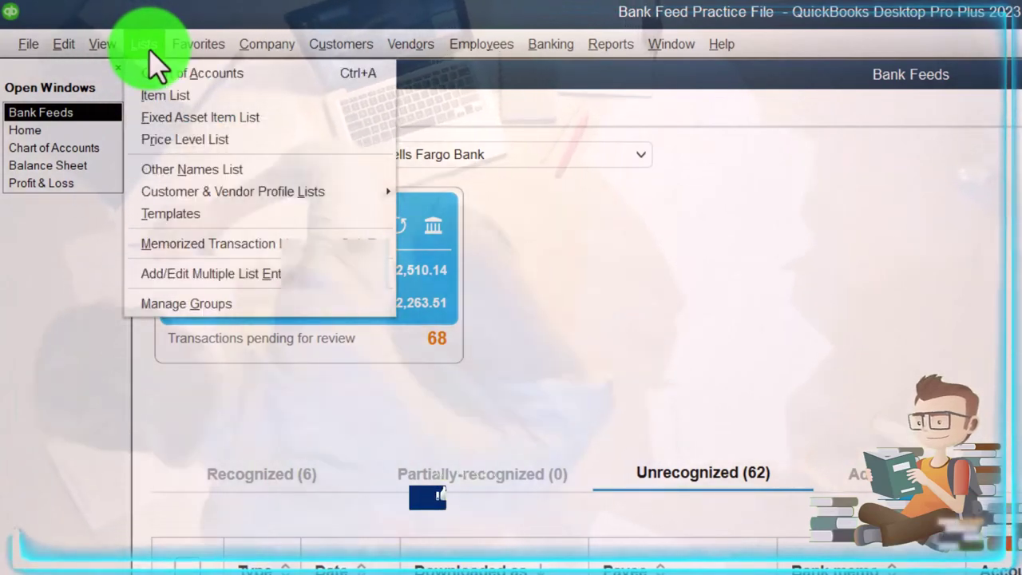
{"action": "left_click", "coordinate": [238, 95]}
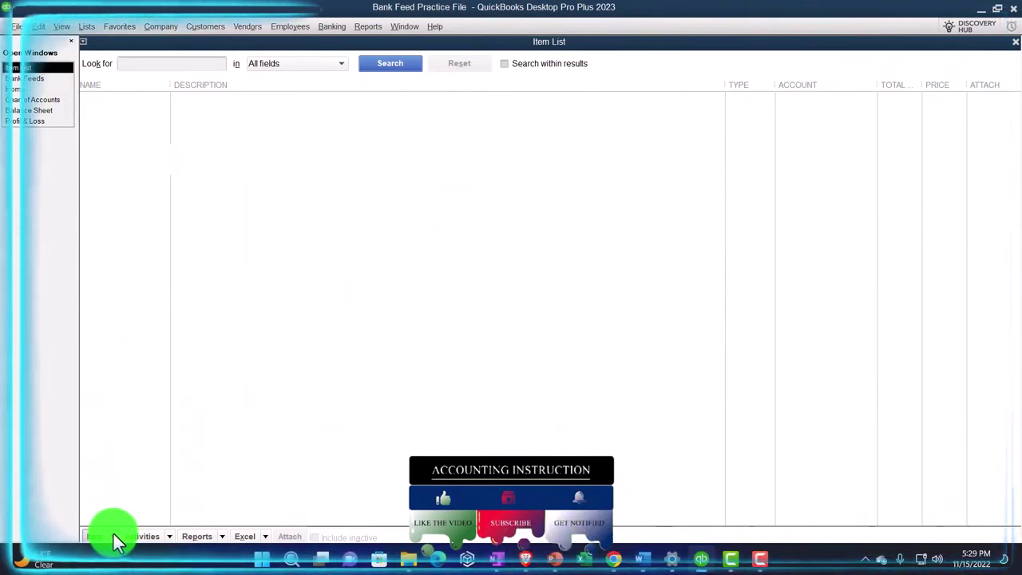
{"action": "left_click", "coordinate": [113, 533]}
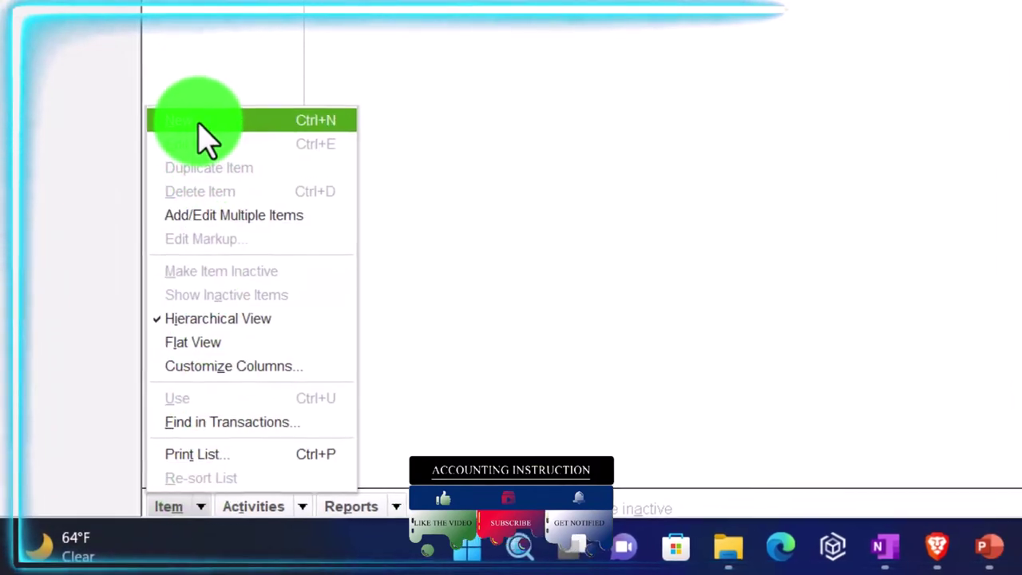
{"action": "left_click", "coordinate": [200, 121]}
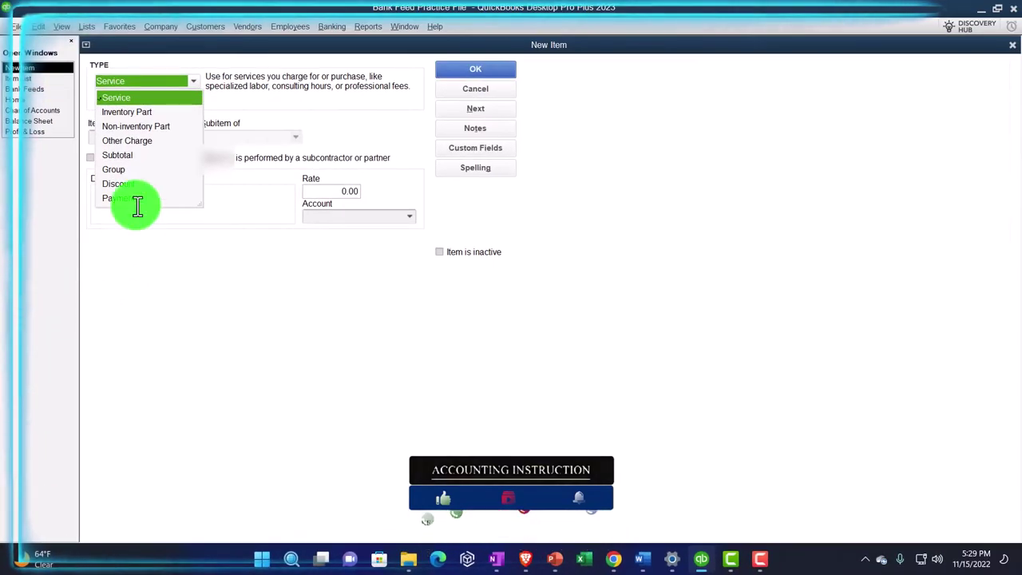
{"action": "left_click", "coordinate": [115, 112]}
{"action": "left_click", "coordinate": [109, 133]}
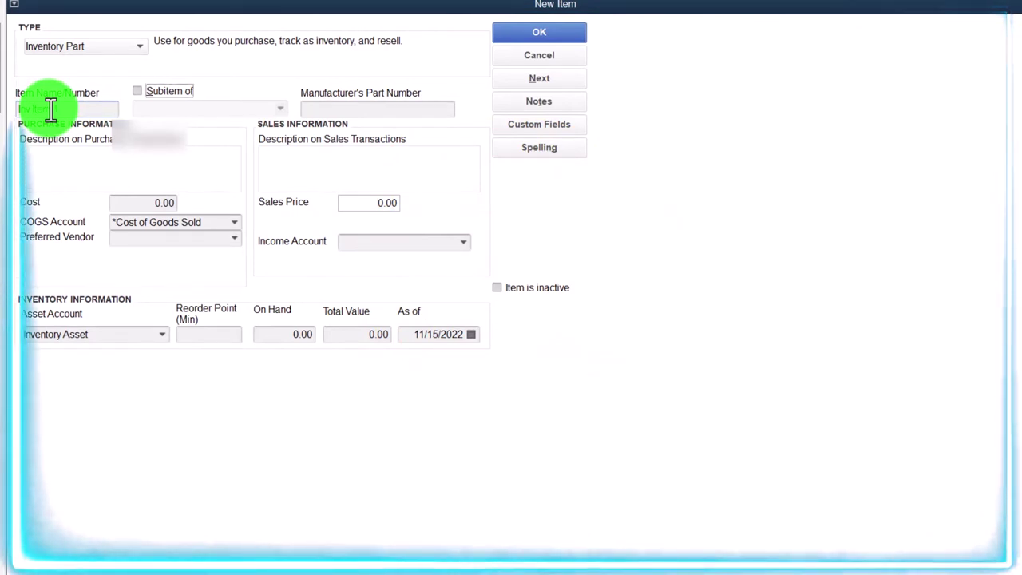
{"action": "key", "text": "Tab"}
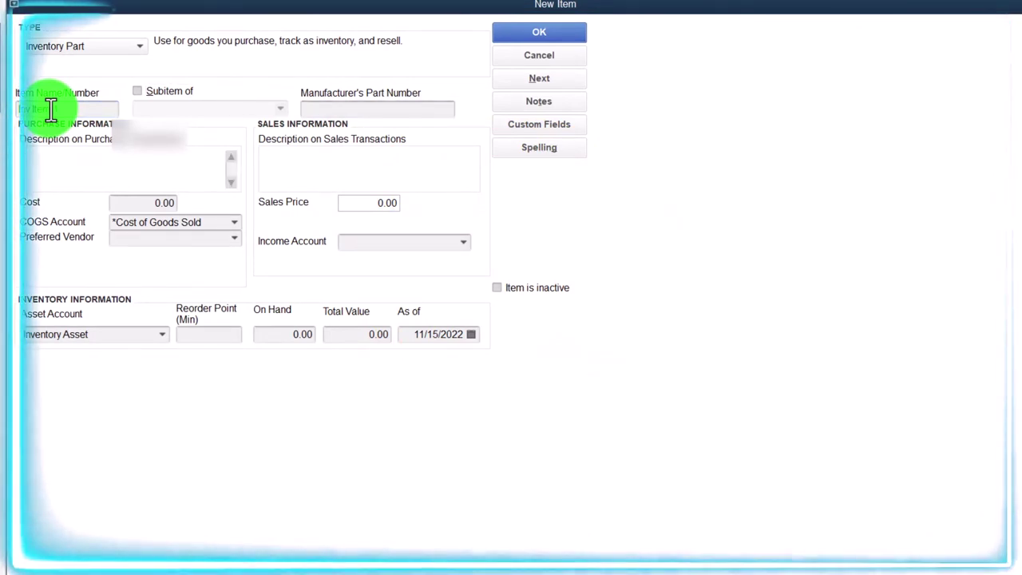
Enter Inv Item 1 as the item's description for both purchase and sales transactions
{"action": "left_click", "coordinate": [63, 112]}
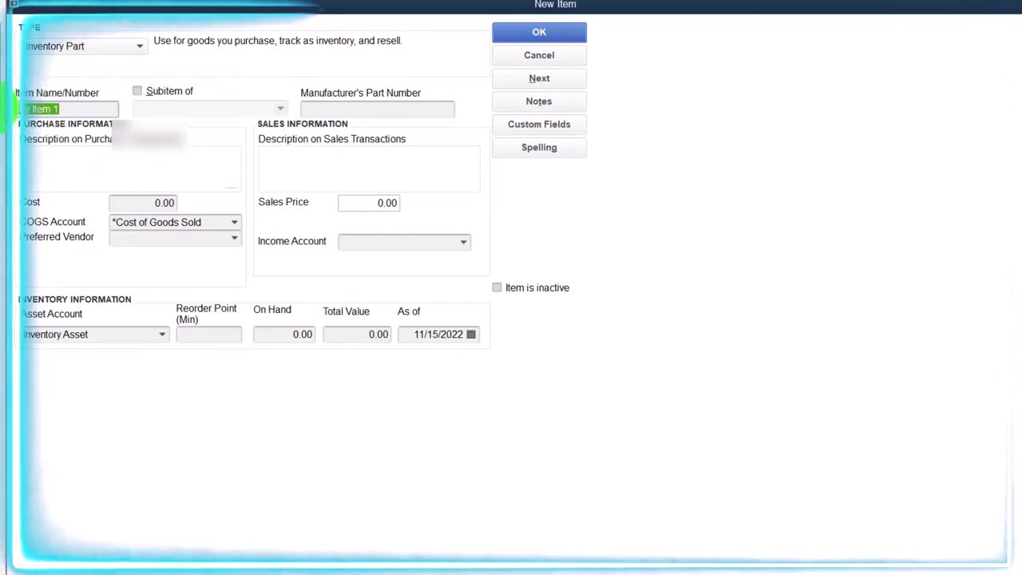
{"action": "left_click", "coordinate": [36, 164]}
{"action": "type", "text": "Inv Item 1"}
{"action": "left_click", "coordinate": [394, 171]}
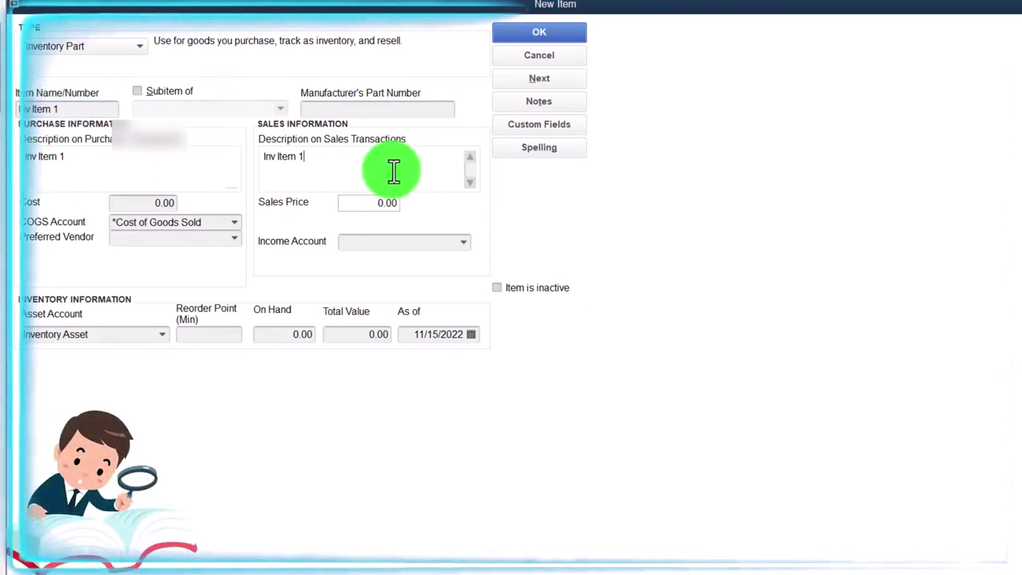
{"action": "type", "text": "Inv Item 1"}
{"action": "key", "text": "BackSpace"}
{"action": "key", "text": "BackSpace"}
{"action": "key", "text": "BackSpace"}
{"action": "key", "text": "BackSpace"}
{"action": "key", "text": "BackSpace"}
{"action": "key", "text": "BackSpace"}
{"action": "key", "text": "BackSpace"}
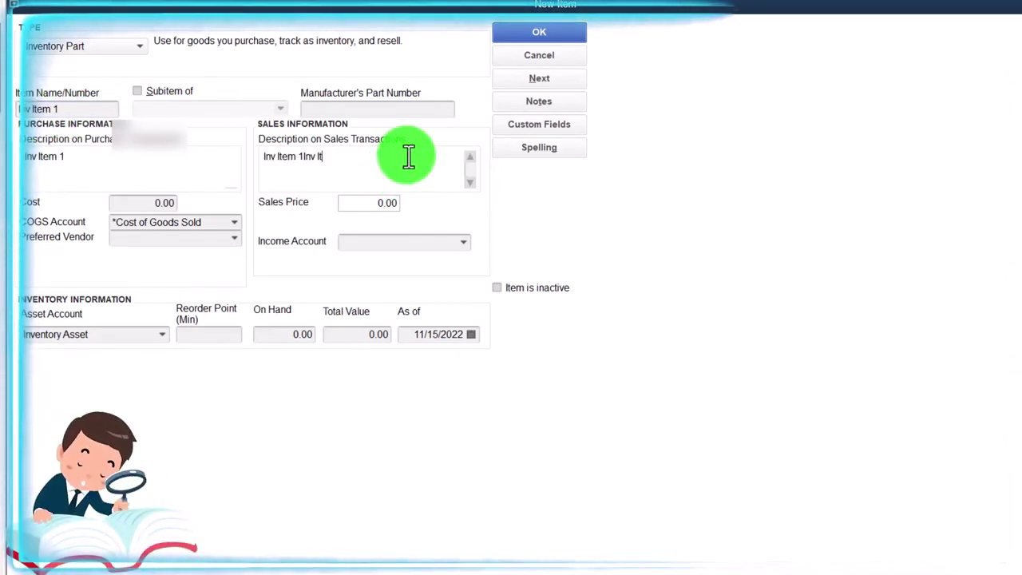
{"action": "key", "text": "BackSpace"}
{"action": "key", "text": "BackSpace"}
{"action": "key", "text": "BackSpace"}
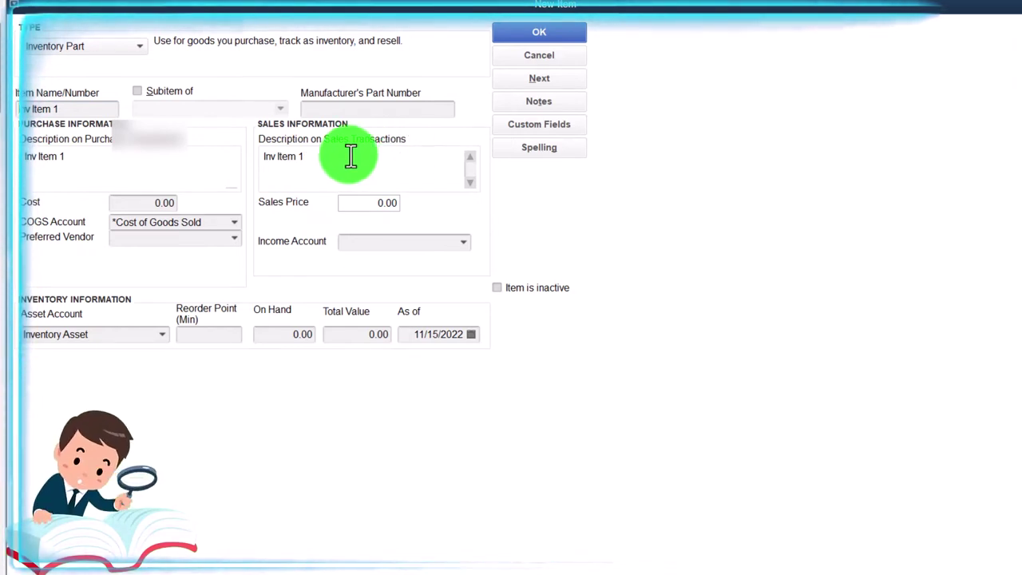
{"action": "left_click", "coordinate": [134, 167]}
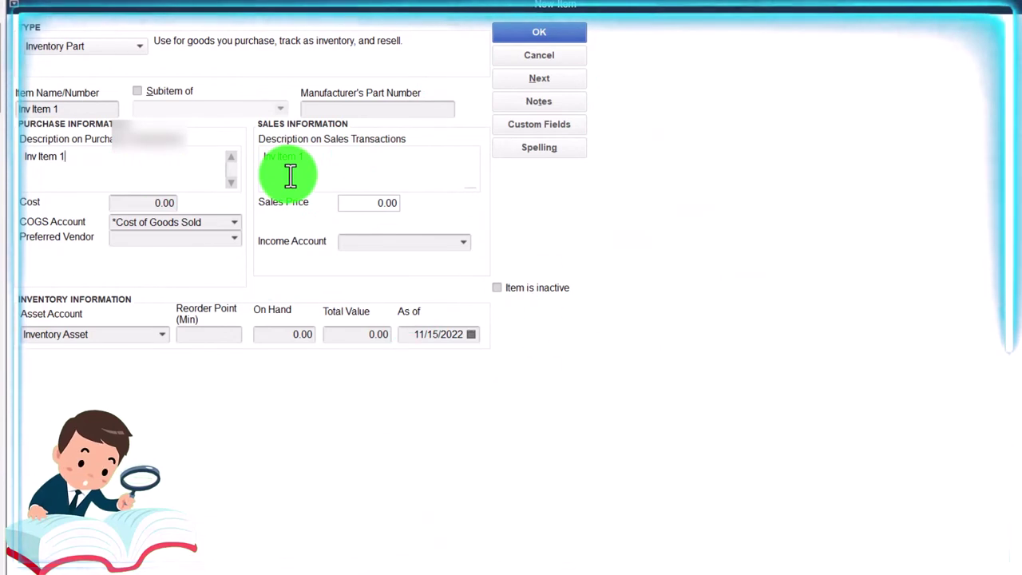
Set the item's cost to 30.00 and its sales price to 60.00, leaving the preferred vendor blank
{"action": "left_click", "coordinate": [179, 203]}
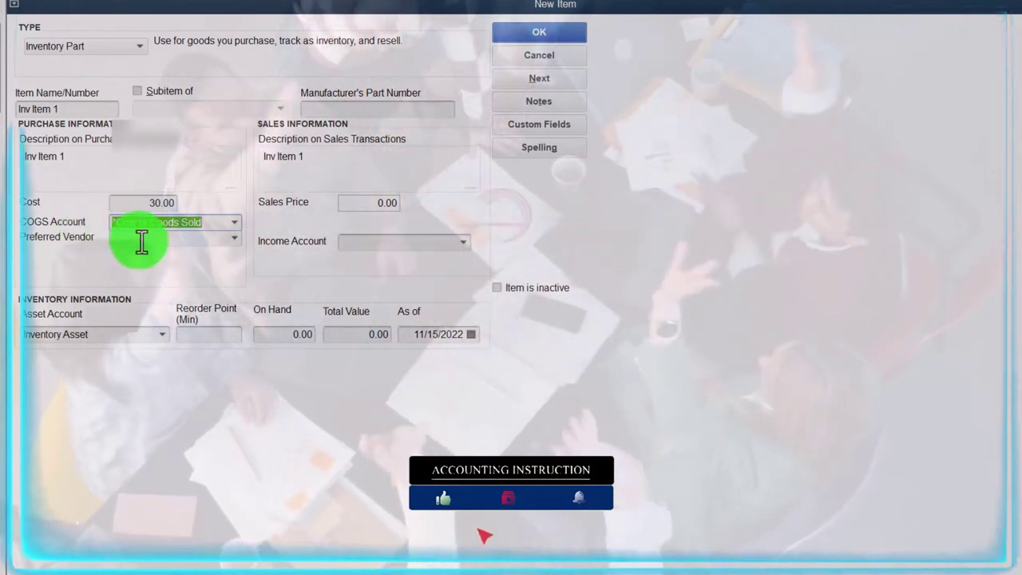
{"action": "left_click", "coordinate": [144, 238]}
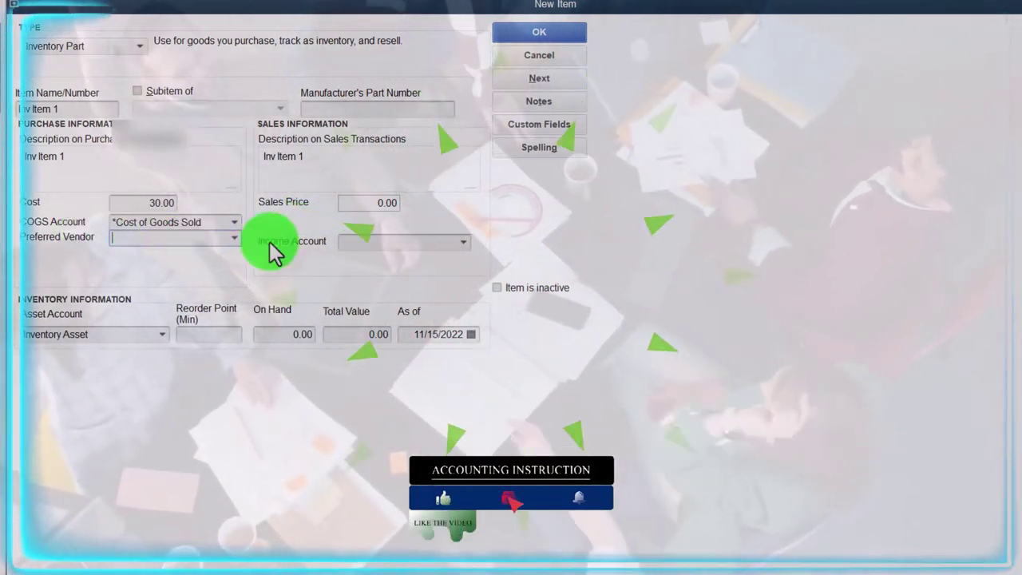
{"action": "left_click", "coordinate": [363, 206]}
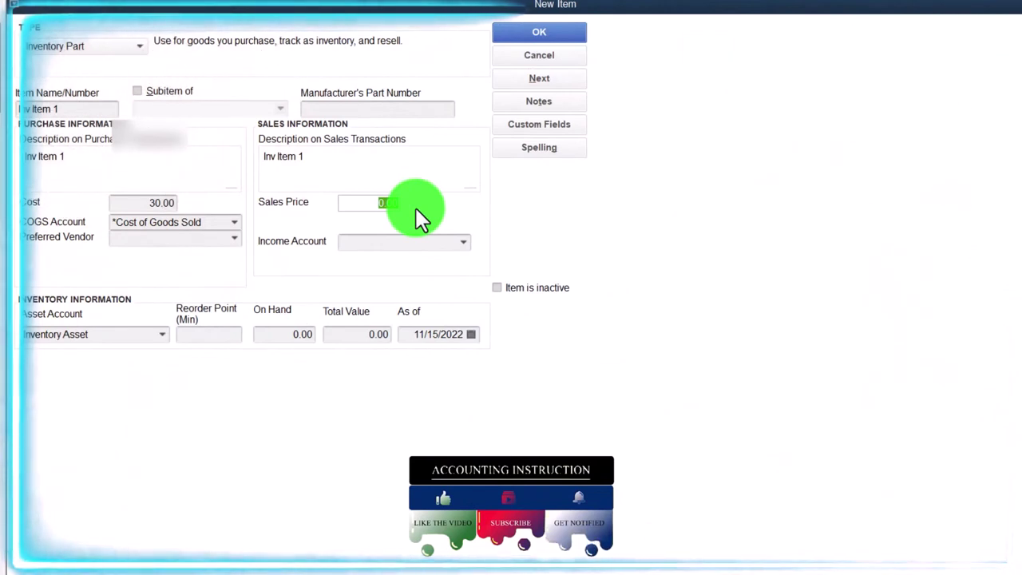
{"action": "type", "text": "50"}
{"action": "key", "text": "Tab"}
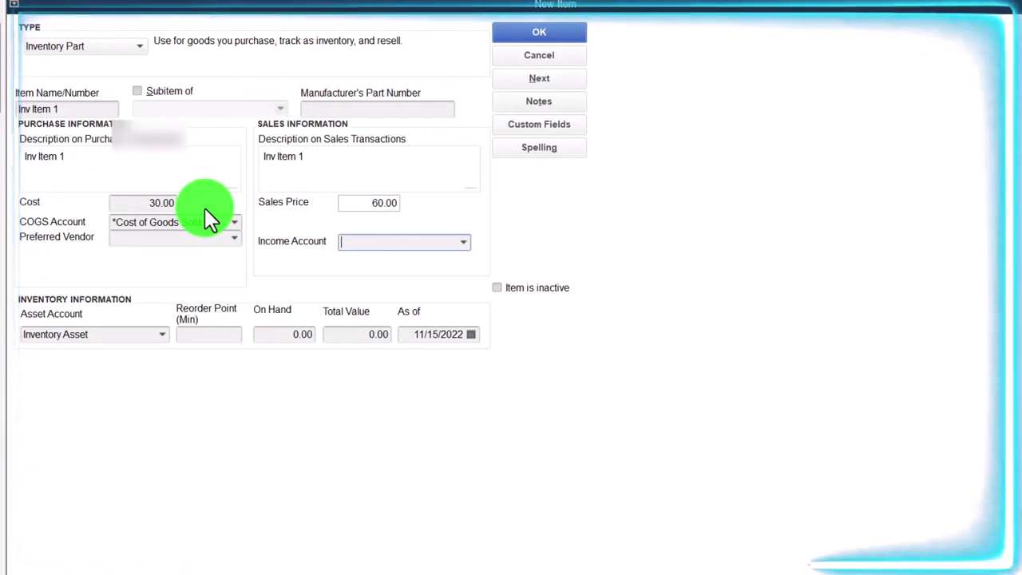
Create a new Income account named Sales and assign it as the item's income account
{"action": "left_click", "coordinate": [467, 245]}
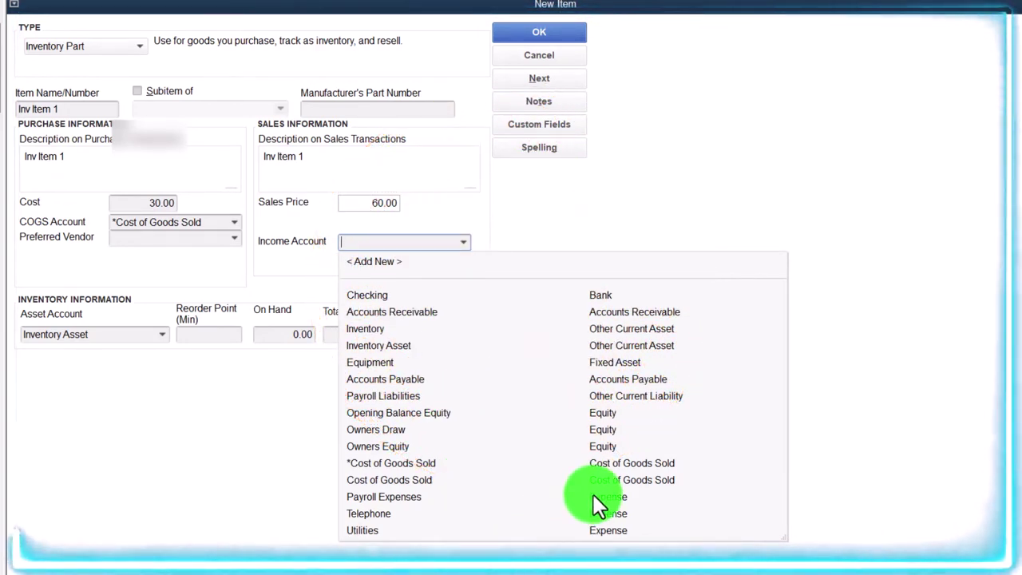
{"action": "left_click", "coordinate": [374, 260]}
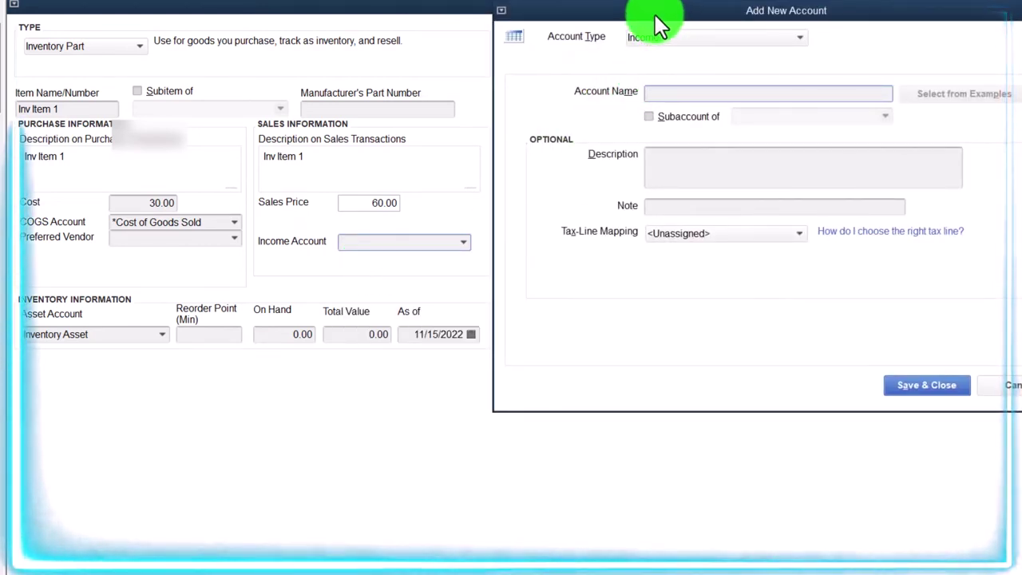
{"action": "left_click_drag", "start_coordinate": [653, 16], "coordinate": [681, 15]}
{"action": "left_click", "coordinate": [695, 47]}
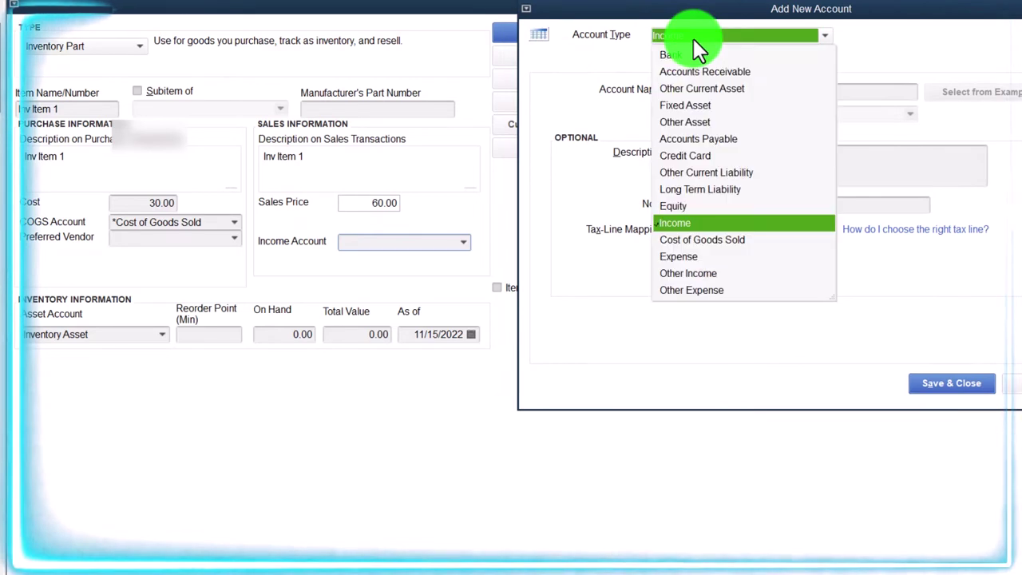
{"action": "left_click", "coordinate": [659, 224]}
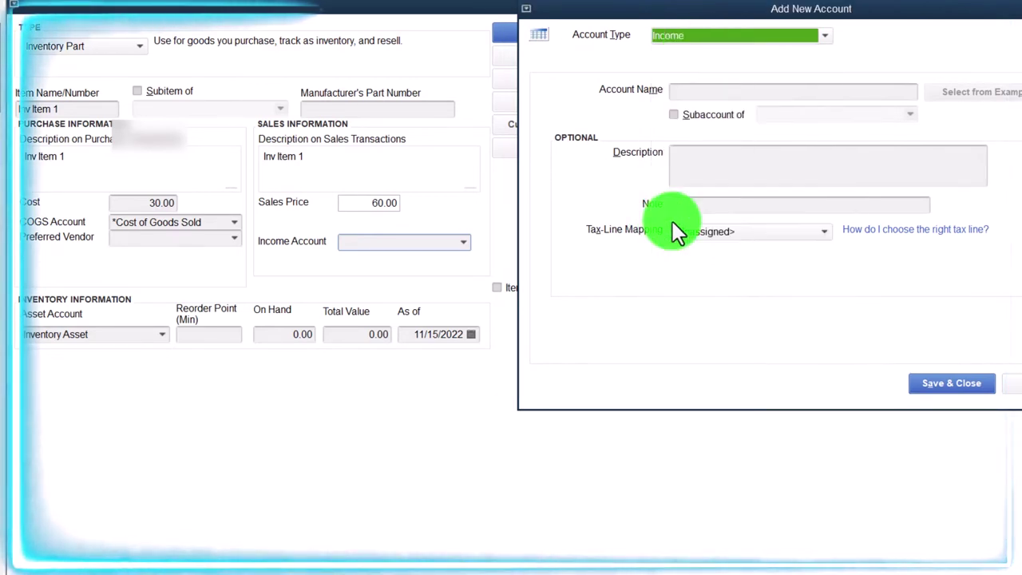
{"action": "type", "text": "Sales"}
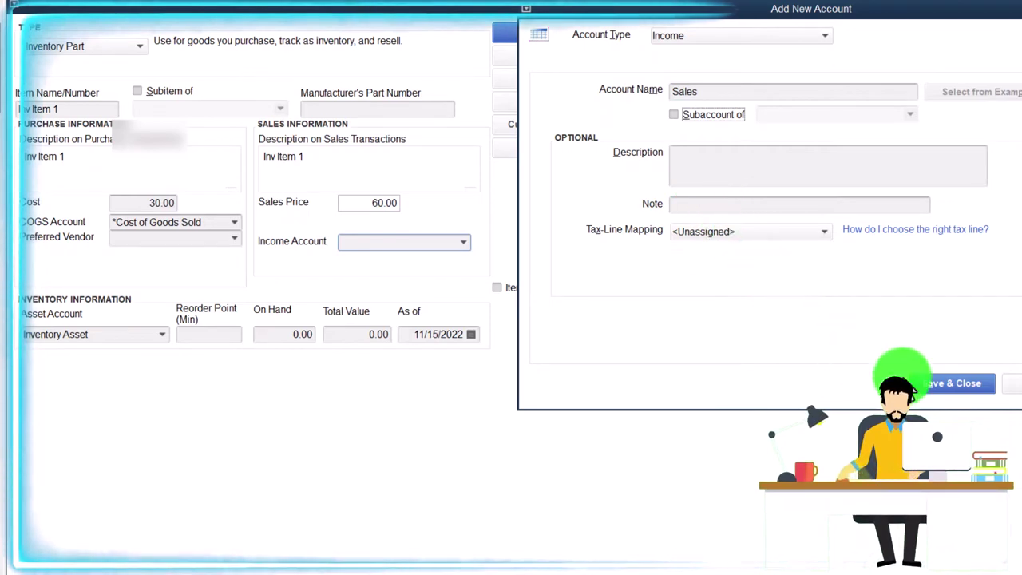
{"action": "left_click", "coordinate": [946, 384]}
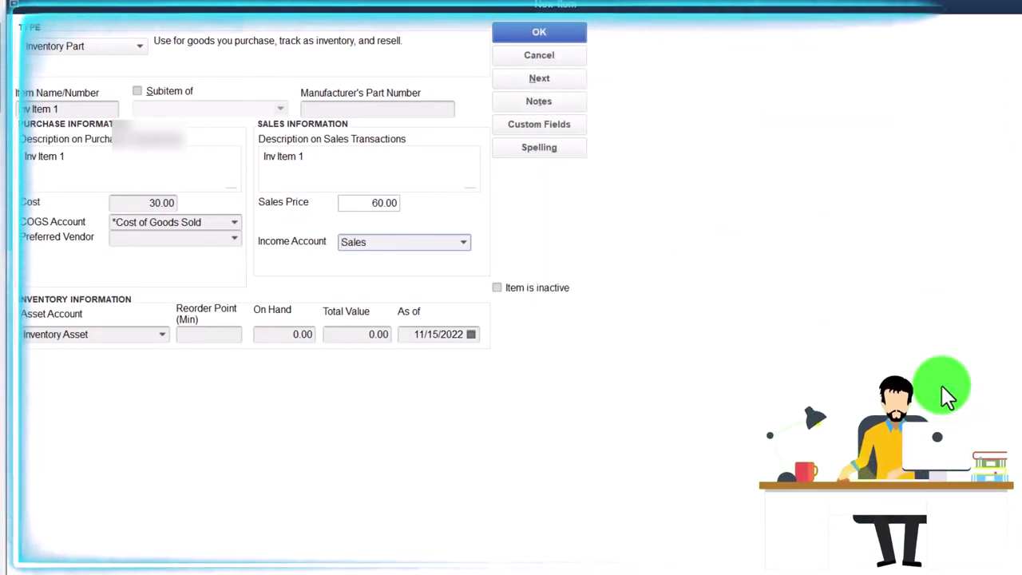
Save the item with Inventory Asset as its asset account, adding Inv to the spelling dictionary
{"action": "left_click", "coordinate": [160, 336]}
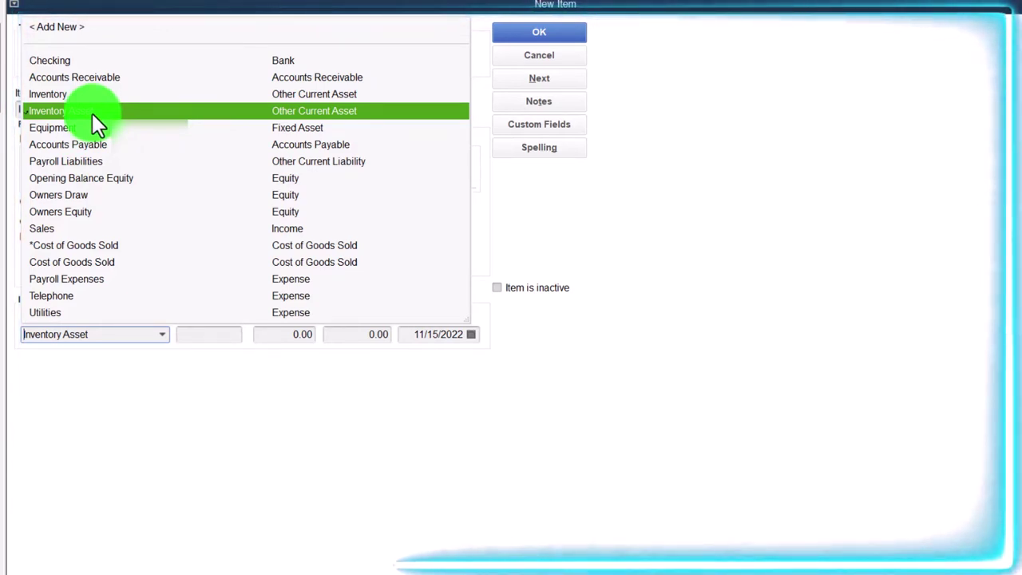
{"action": "left_click", "coordinate": [152, 394]}
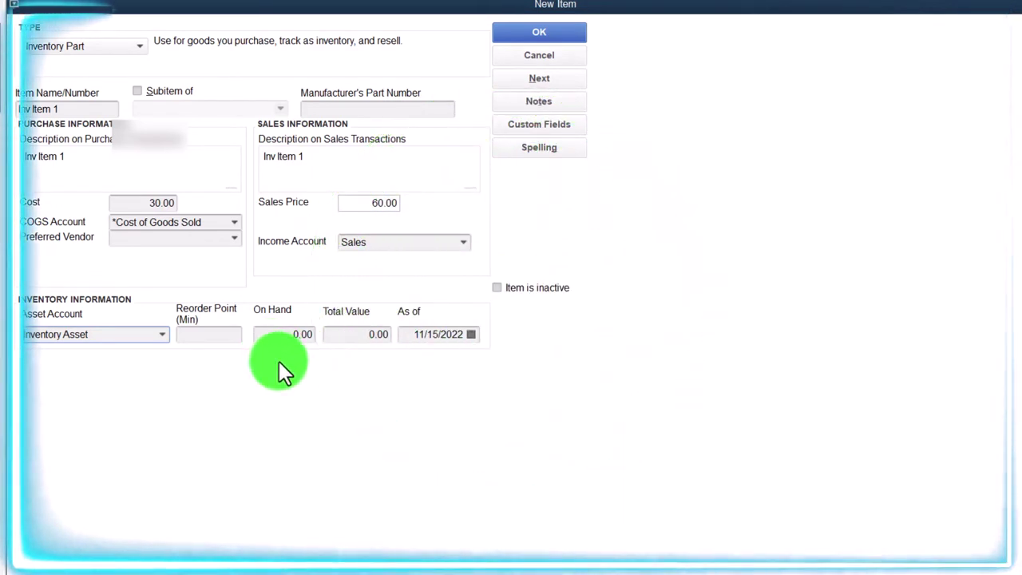
{"action": "left_click", "coordinate": [509, 34]}
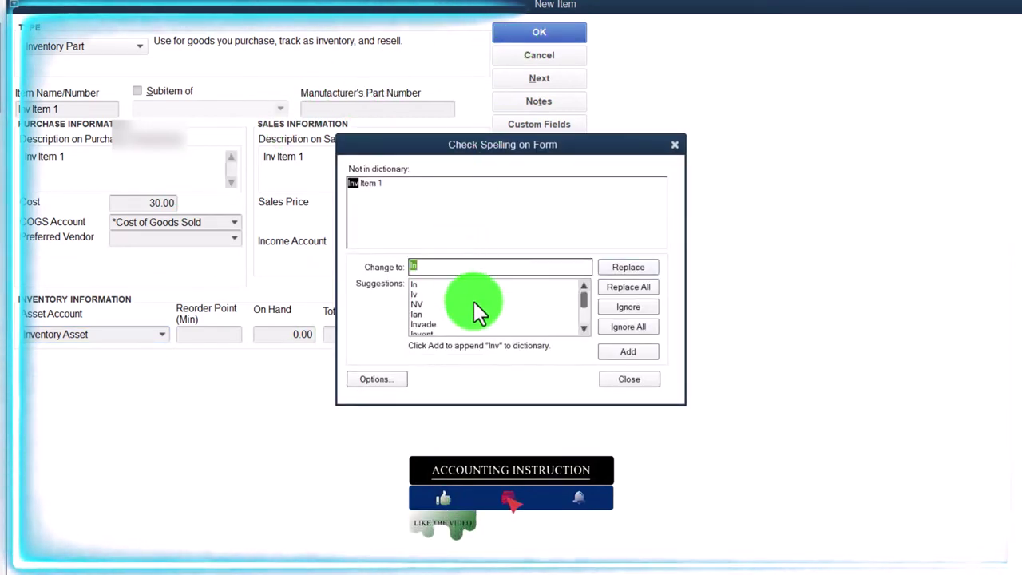
{"action": "left_click", "coordinate": [637, 352]}
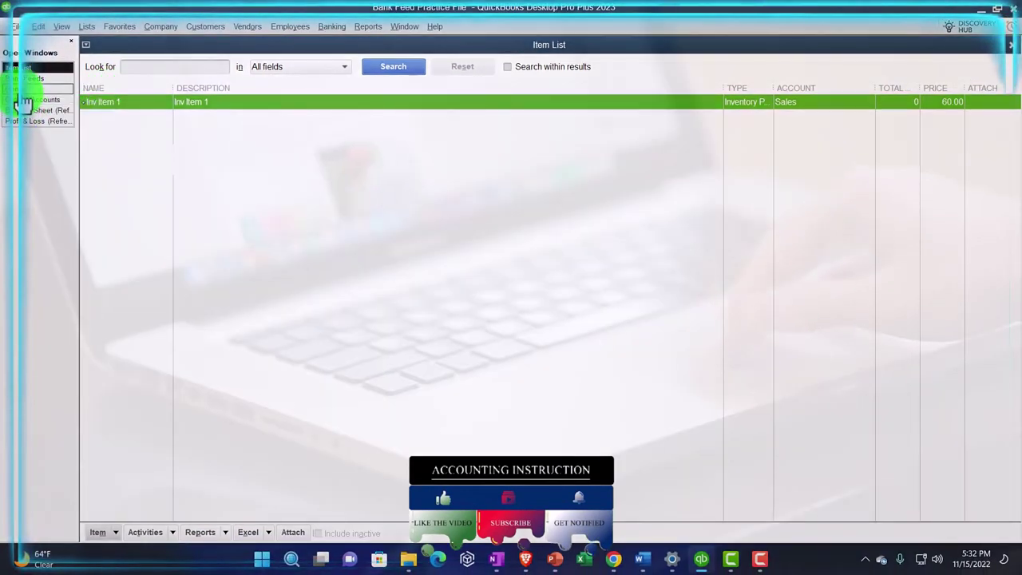
Try Inv Item 1 as an item line on a new check, and discard the check without recording it
{"action": "left_click", "coordinate": [22, 90]}
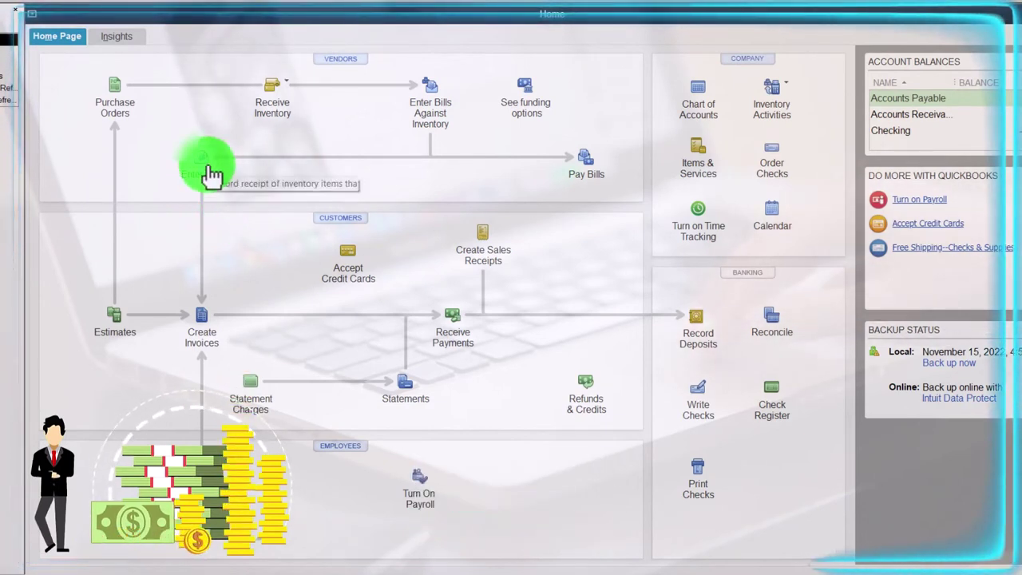
{"action": "left_click", "coordinate": [710, 406]}
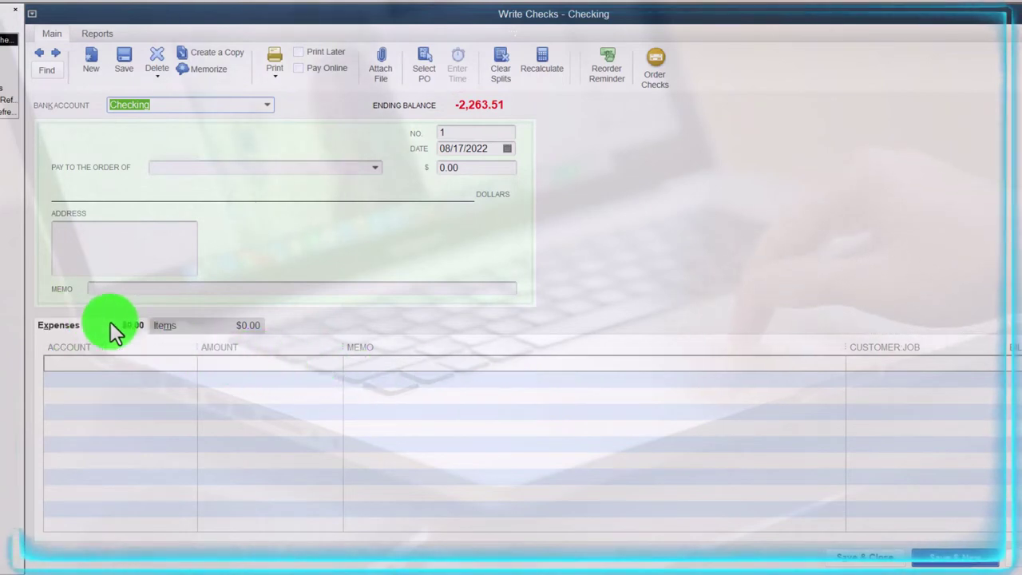
{"action": "left_click", "coordinate": [165, 325]}
{"action": "left_click", "coordinate": [265, 365]}
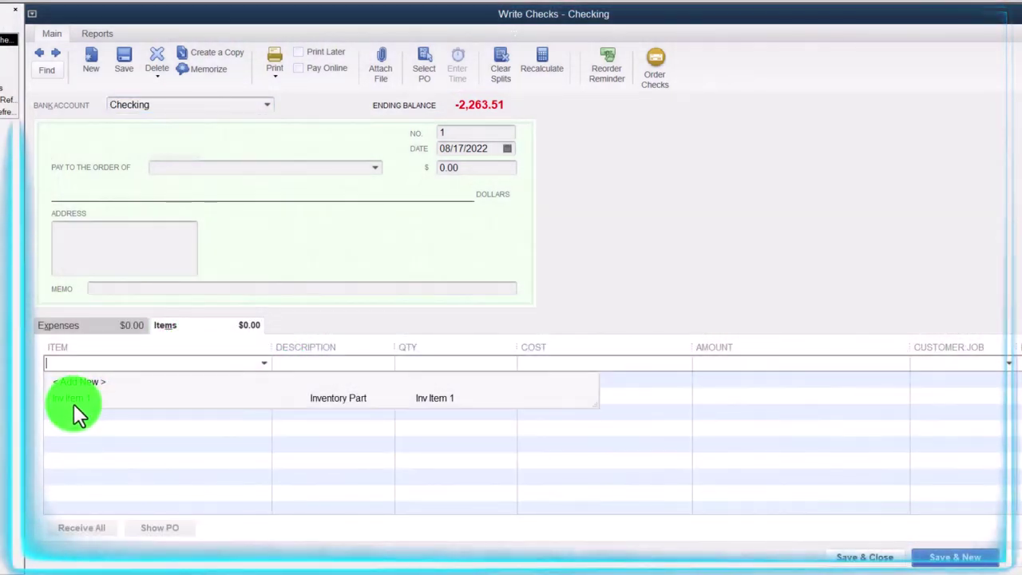
{"action": "left_click", "coordinate": [73, 401]}
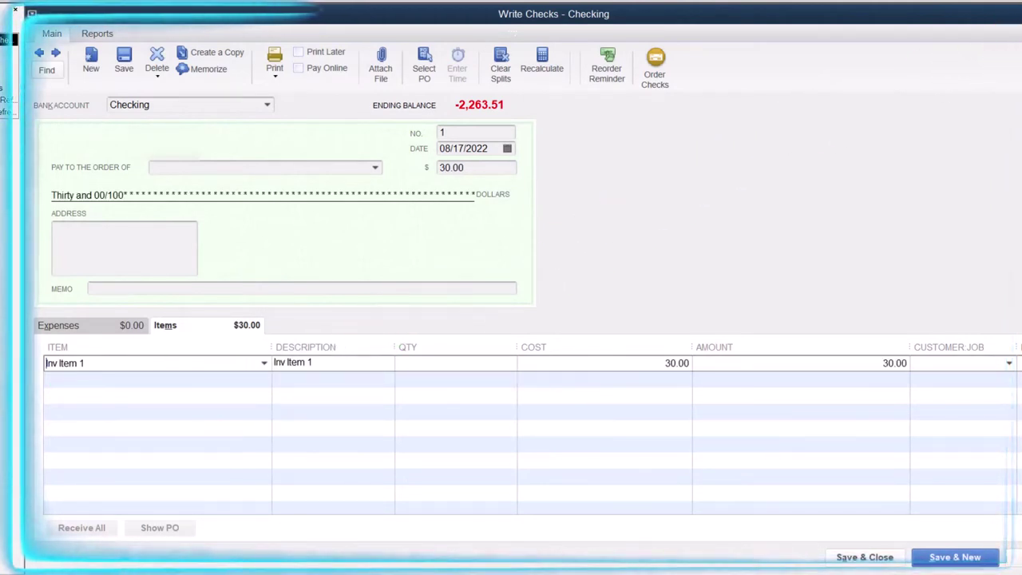
{"action": "key", "text": "Escape"}
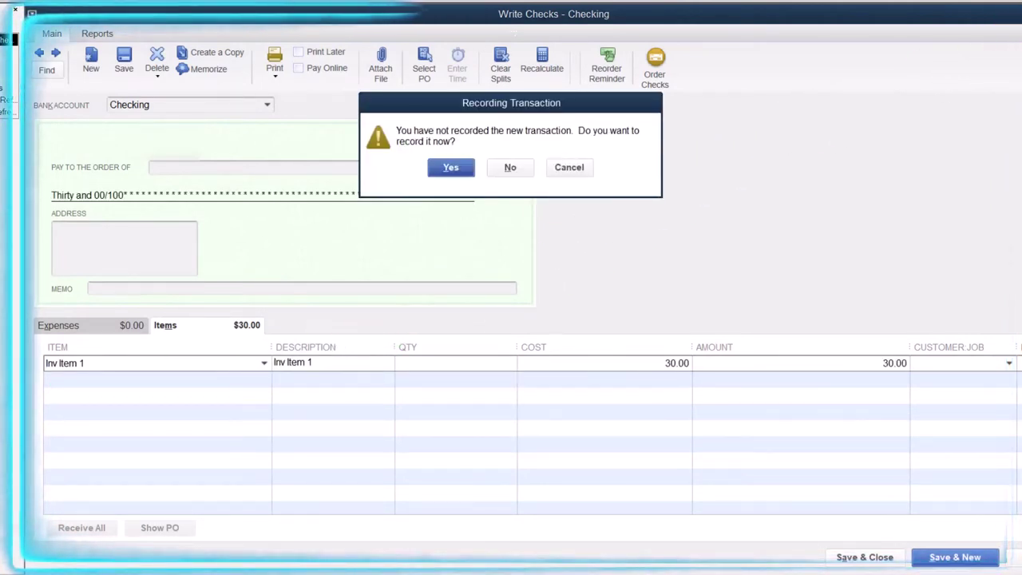
{"action": "left_click", "coordinate": [517, 164]}
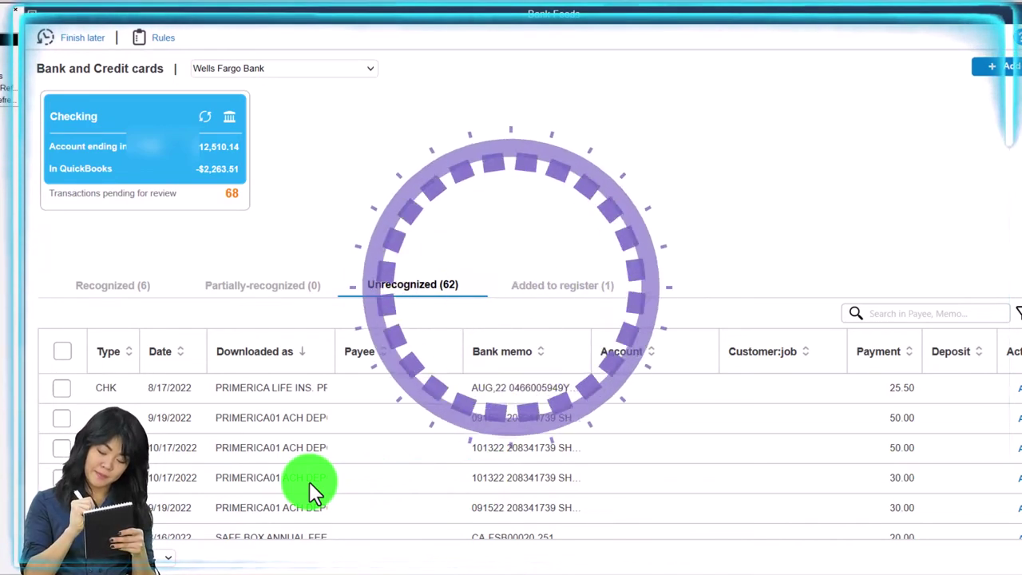
View the additional details form for the unrecognized 10/17/2022 payment of 30.00 in Bank Feeds, and close it without saving
{"action": "left_click", "coordinate": [990, 458]}
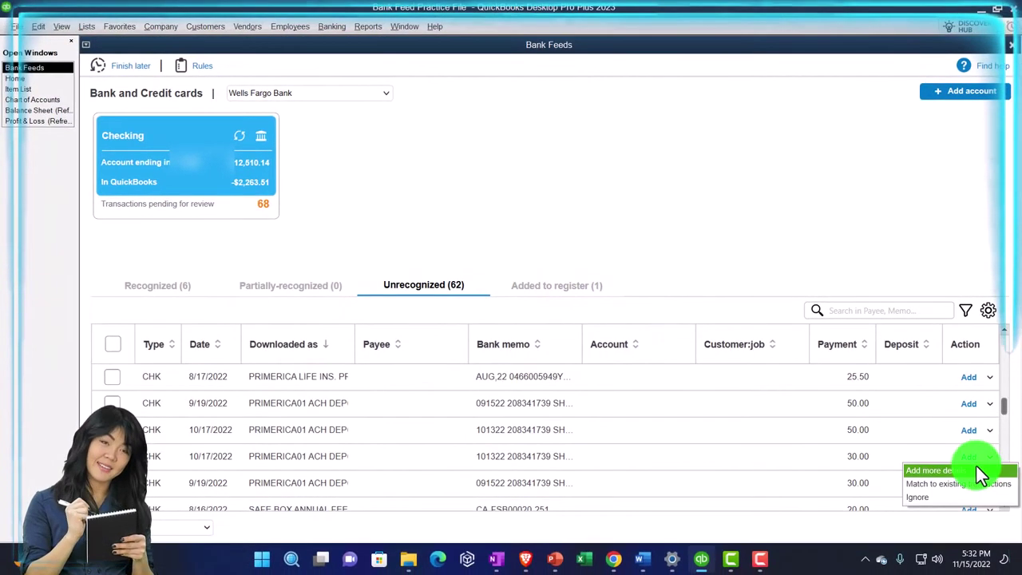
{"action": "left_click", "coordinate": [974, 469]}
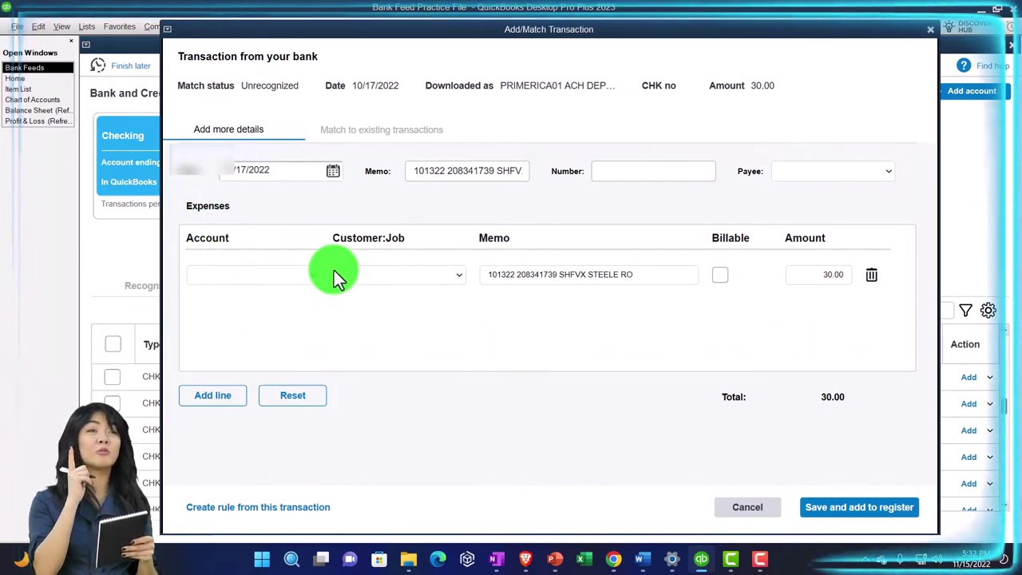
{"action": "left_click", "coordinate": [930, 34]}
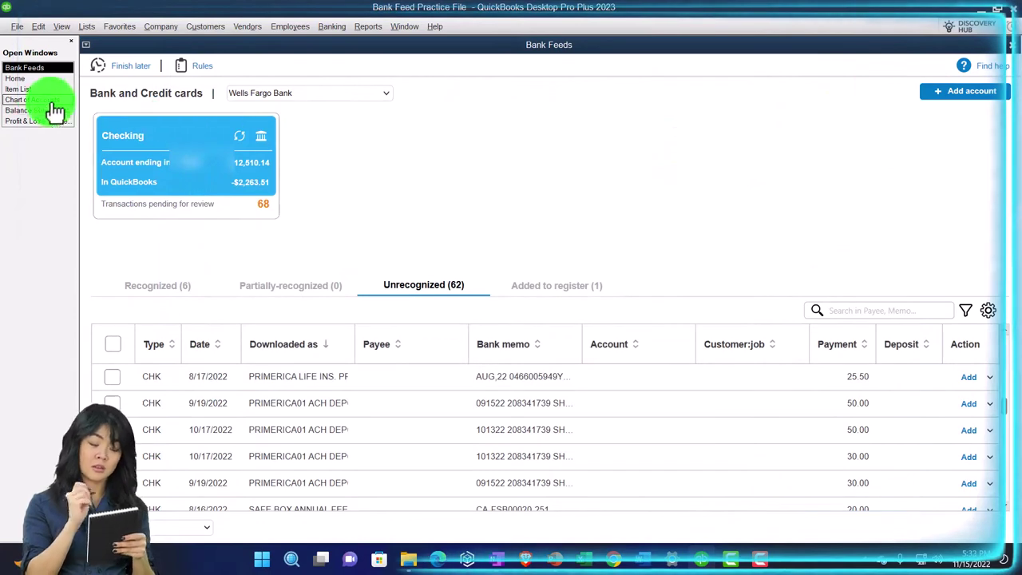
Start a purchase order for vendor Primerica01 dated 01/02/2022
{"action": "left_click", "coordinate": [25, 79]}
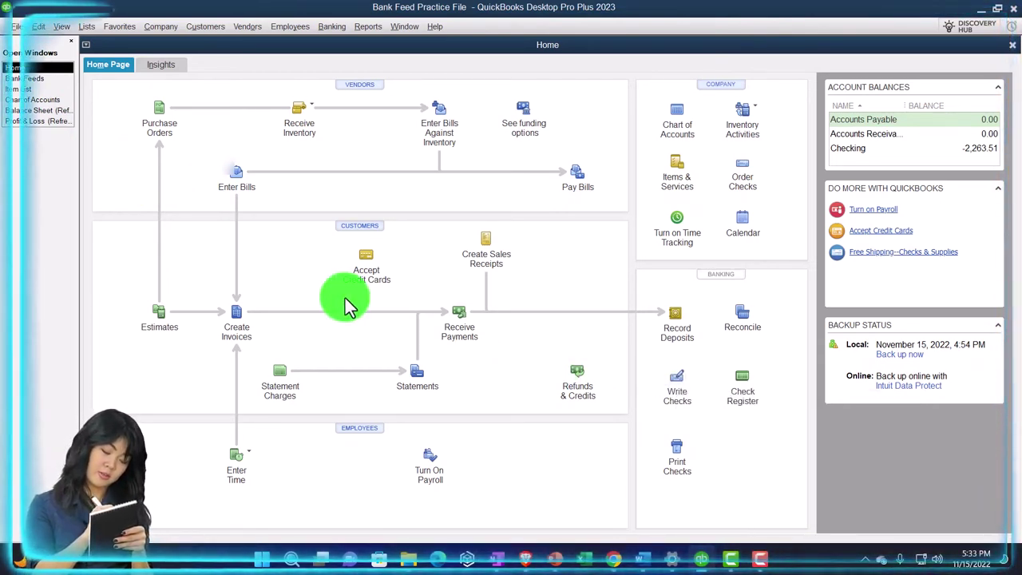
{"action": "left_click", "coordinate": [165, 124]}
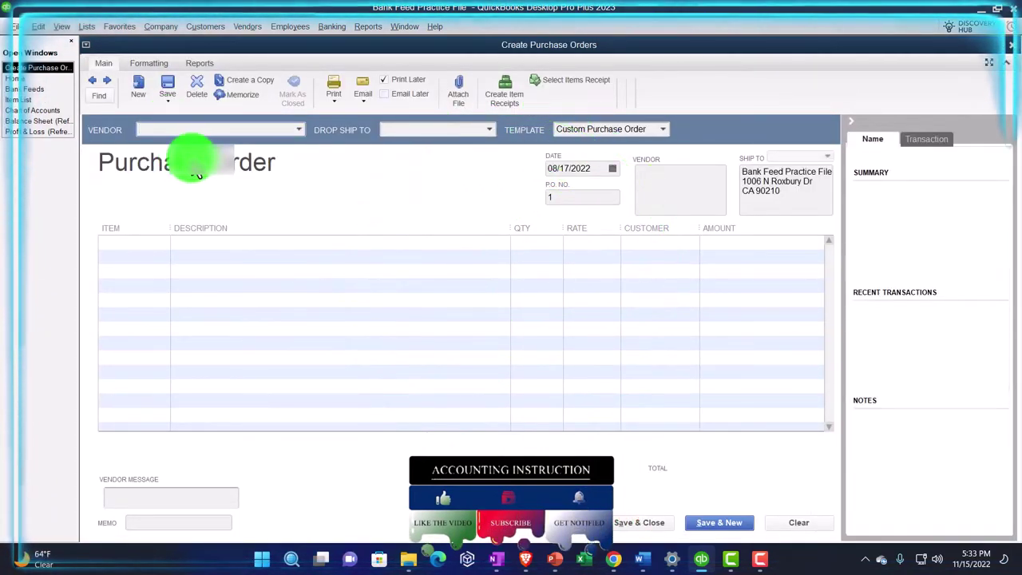
{"action": "type", "text": "prt"}
{"action": "key", "text": "BackSpace"}
{"action": "key", "text": "BackSpace"}
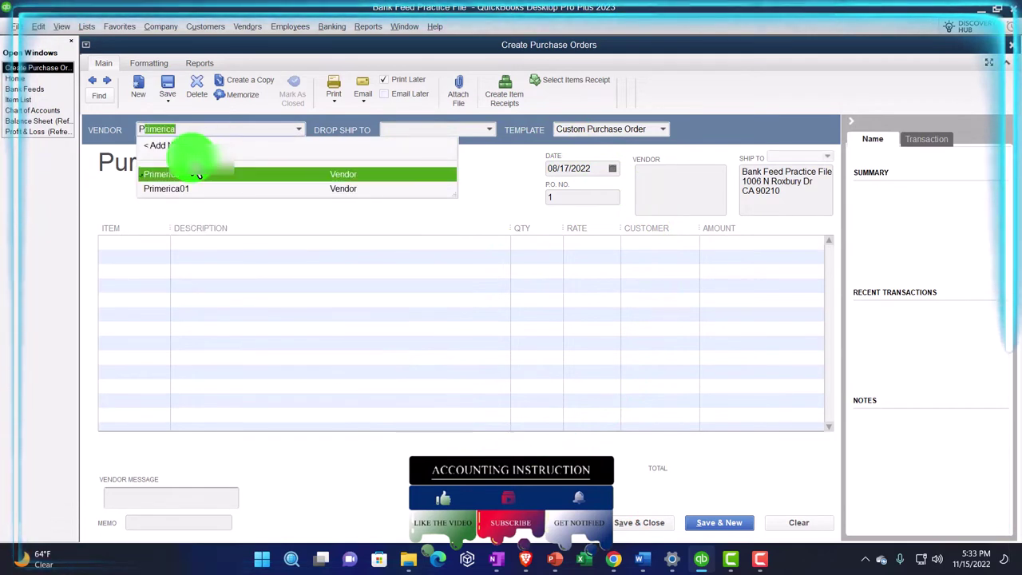
{"action": "key", "text": "Down"}
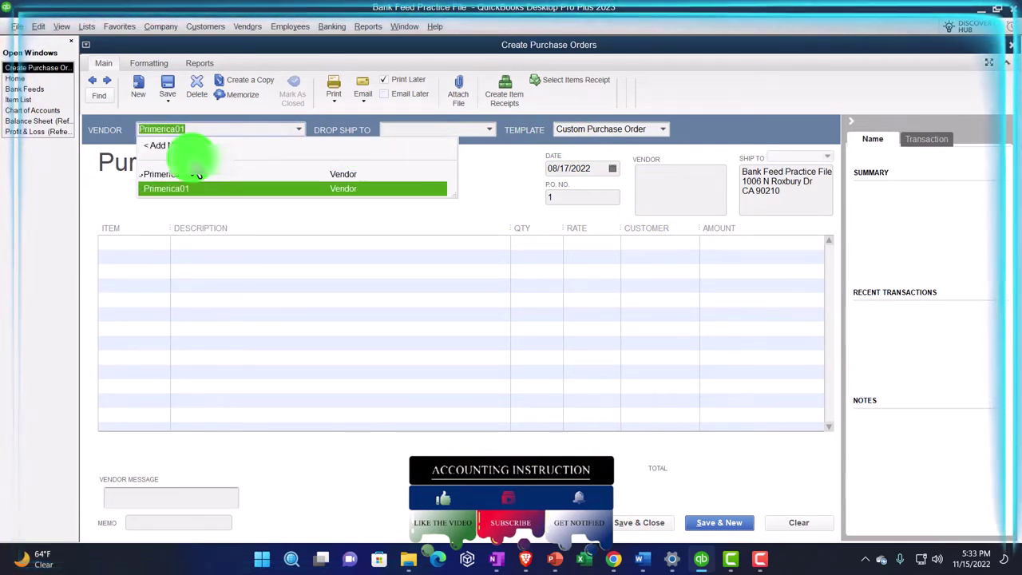
{"action": "key", "text": "Tab"}
{"action": "key", "text": "Tab"}
{"action": "key", "text": "Tab"}
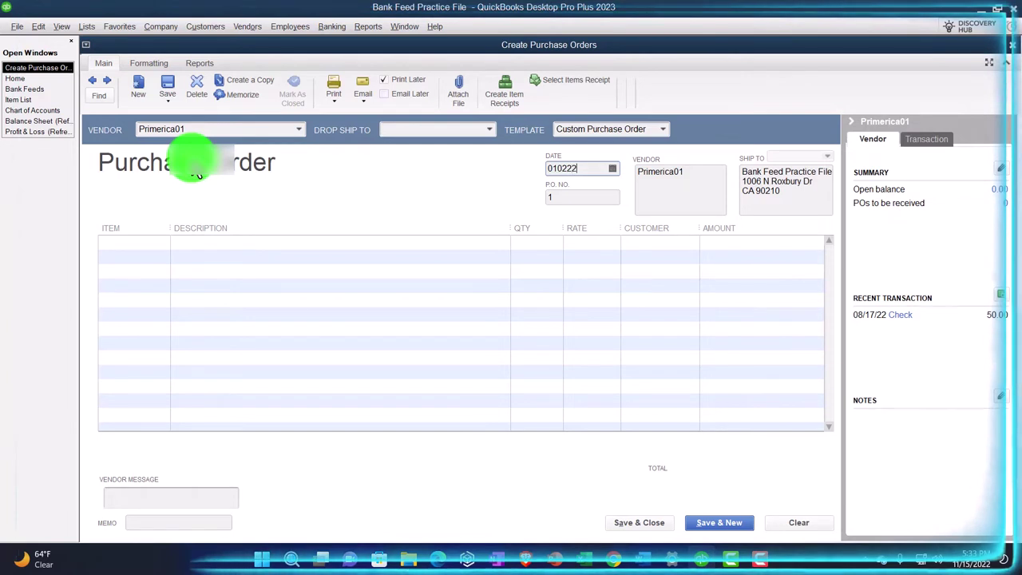
{"action": "key", "text": "Tab"}
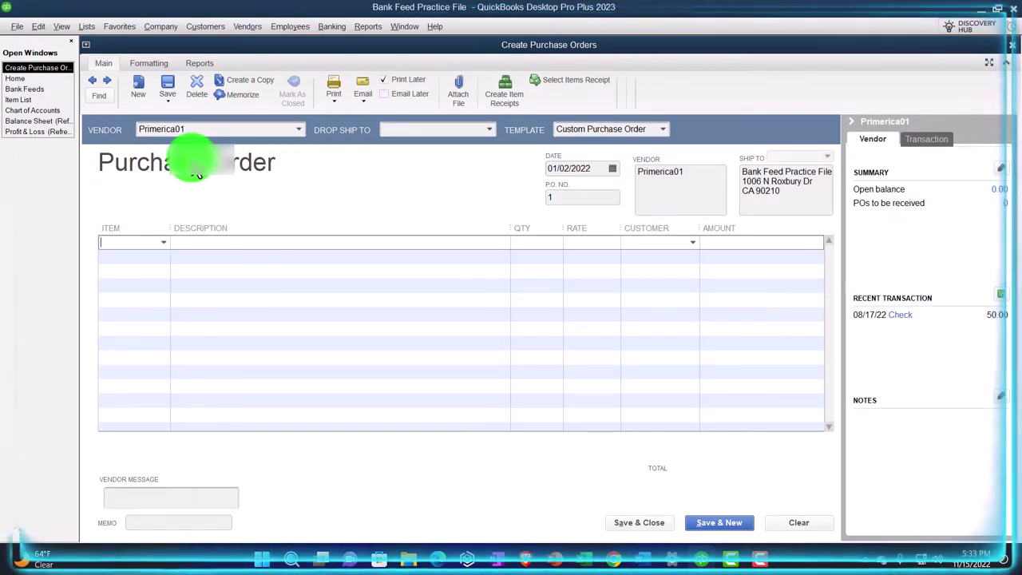
Add Inv Item 1 to the purchase order and assign the line to a quickly added new customer, Customer 1
{"action": "left_click", "coordinate": [163, 242]}
{"action": "left_click", "coordinate": [135, 288]}
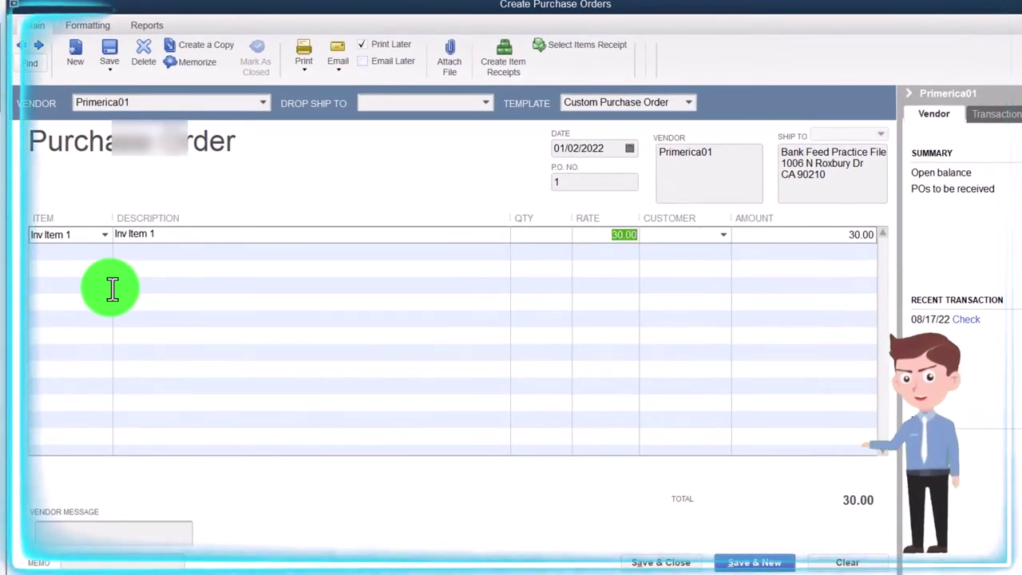
{"action": "key", "text": "Tab"}
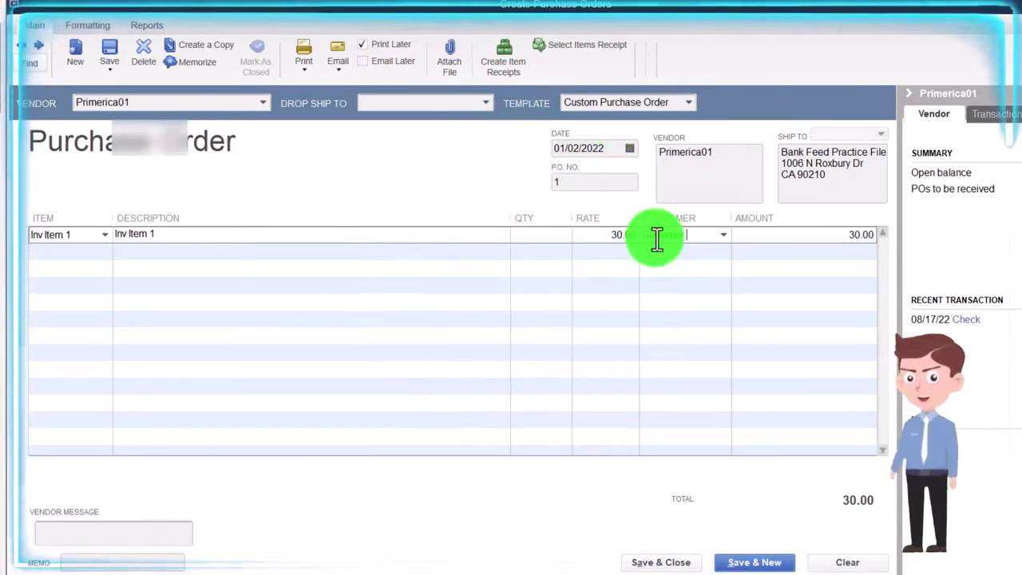
{"action": "key", "text": "Tab"}
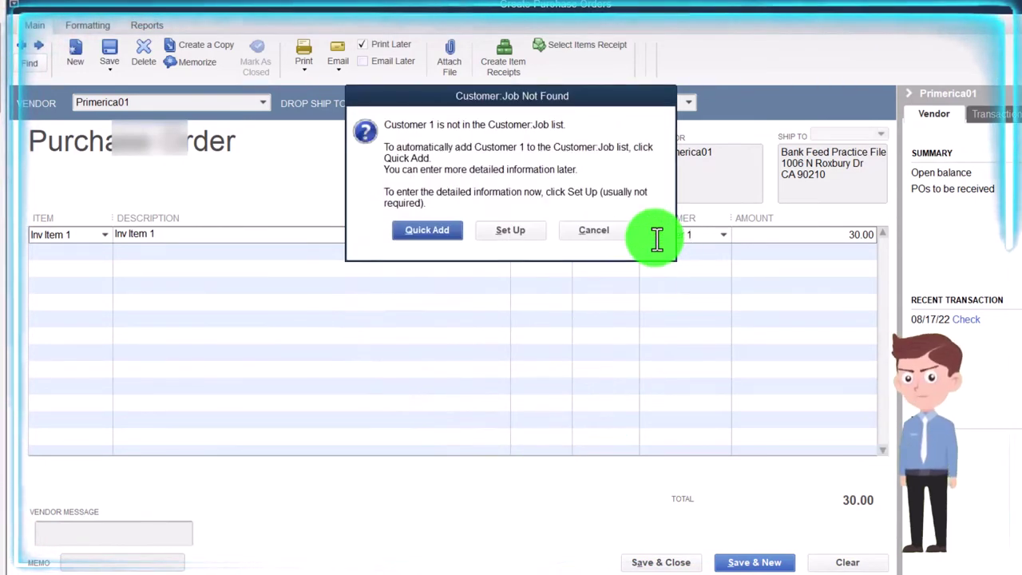
{"action": "left_click", "coordinate": [438, 230]}
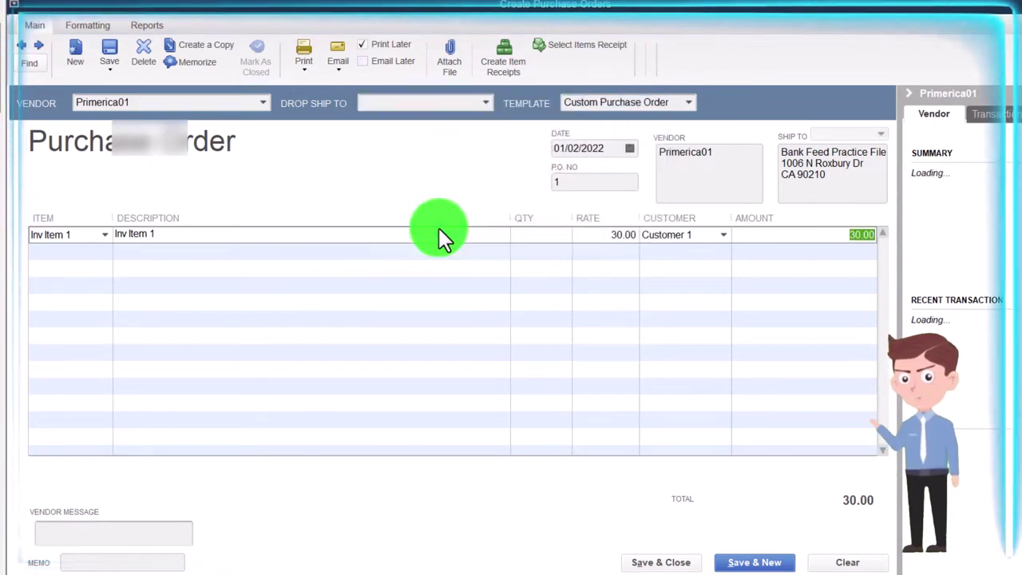
Set the Inv Item 1 quantity to 1, and save and close the purchase order
{"action": "left_click", "coordinate": [907, 92]}
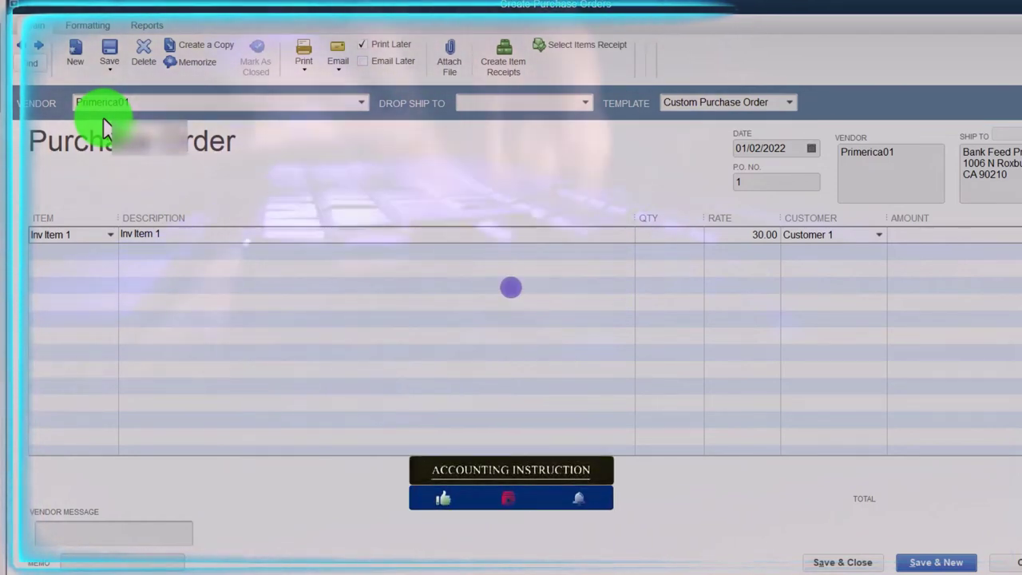
{"action": "left_click", "coordinate": [654, 236]}
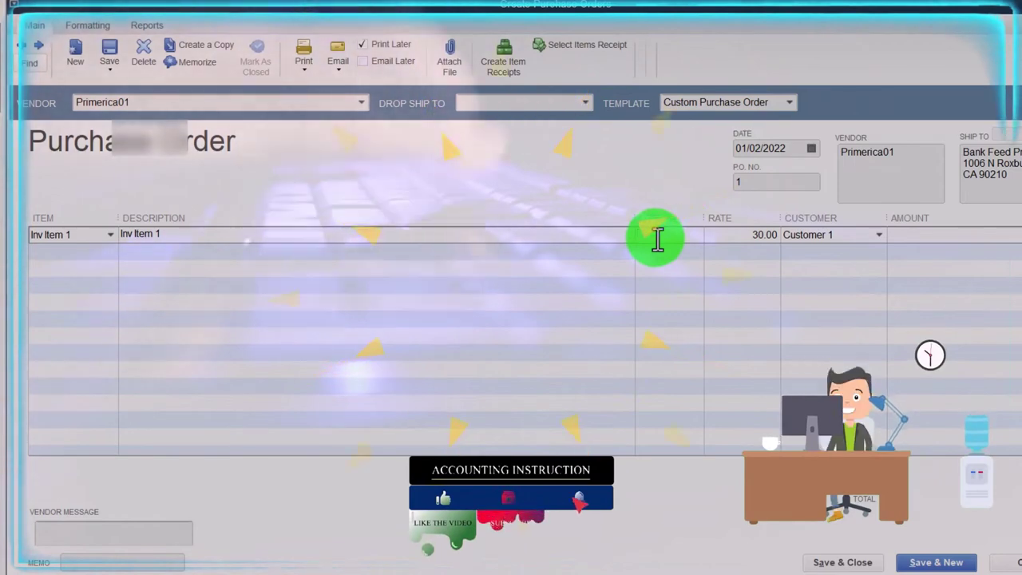
{"action": "type", "text": "1"}
{"action": "key", "text": "Tab"}
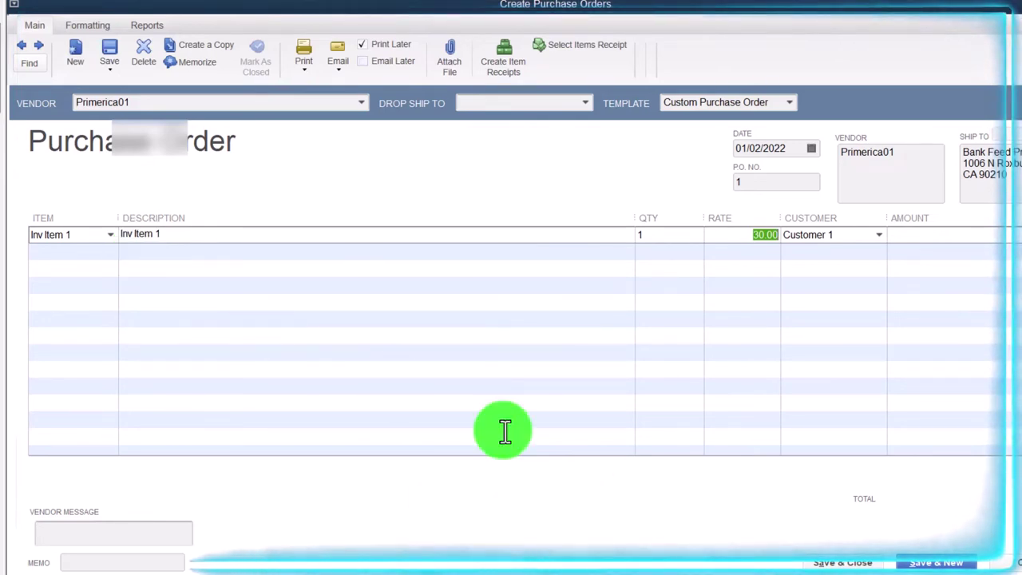
{"action": "left_click", "coordinate": [838, 563]}
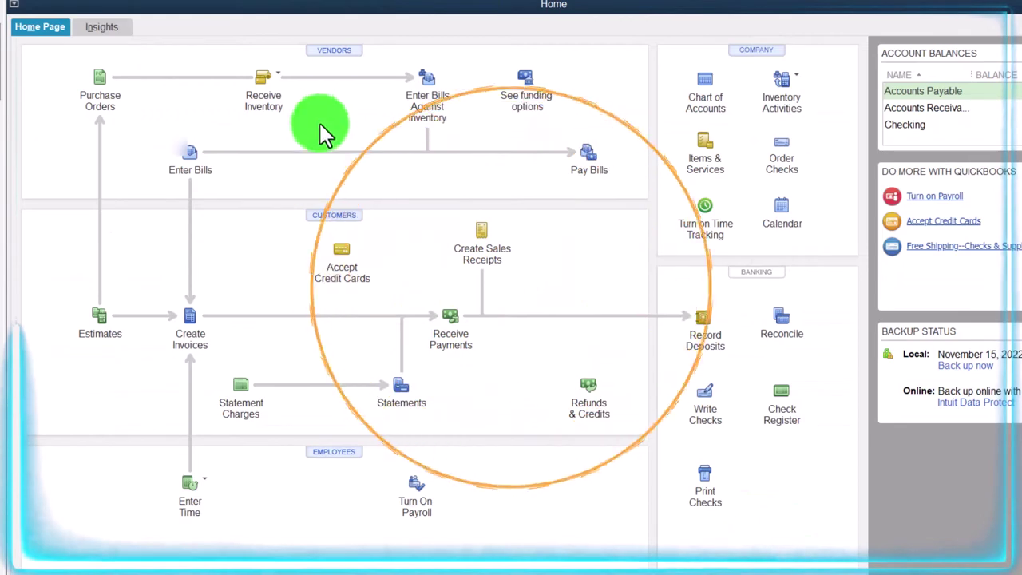
Examine Primerica01's transactions in the Vendor Center and the list of open purchase orders, and return to the home page
{"action": "left_click", "coordinate": [344, 51]}
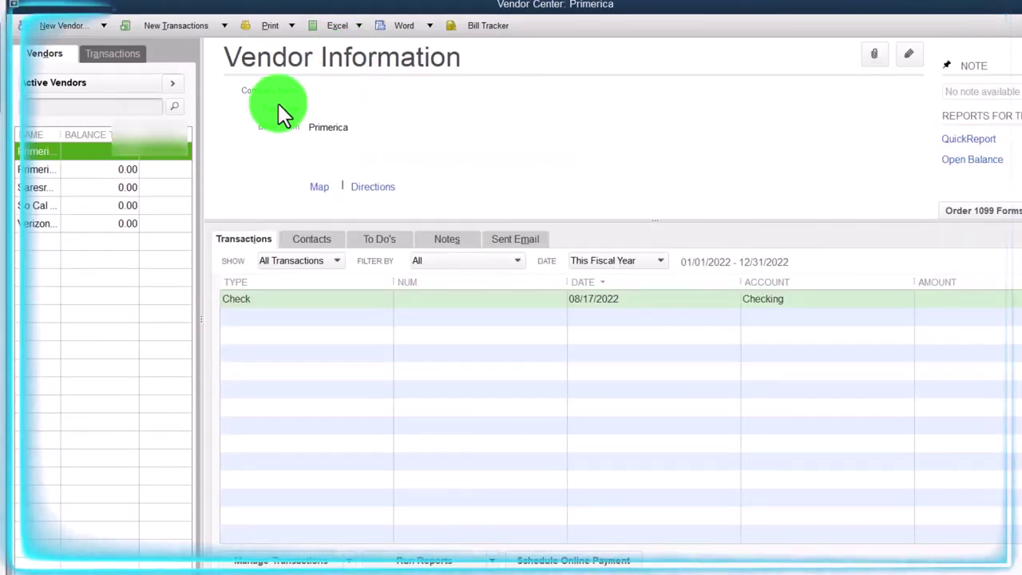
{"action": "left_click_drag", "start_coordinate": [63, 133], "coordinate": [87, 133]}
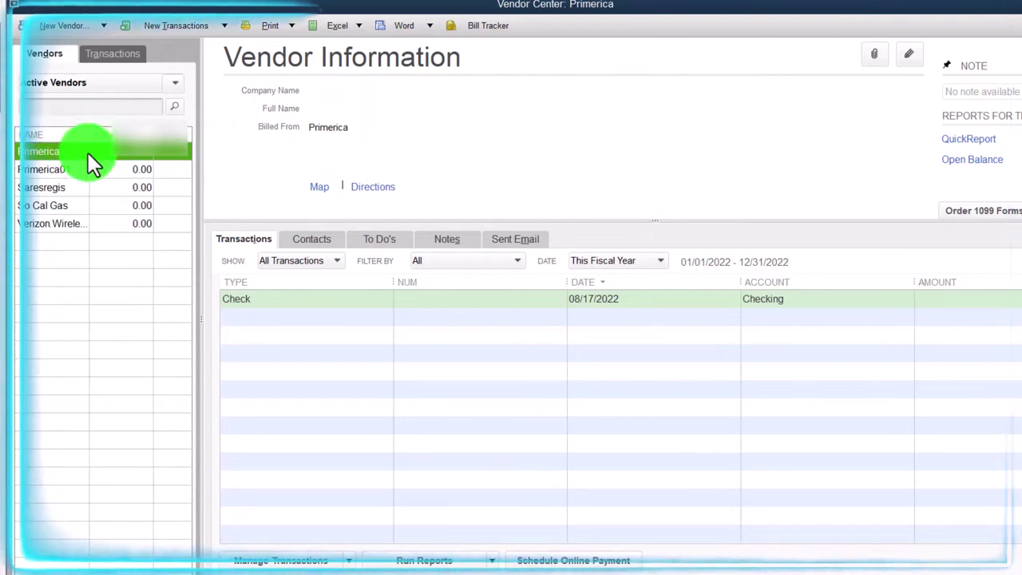
{"action": "left_click", "coordinate": [77, 170]}
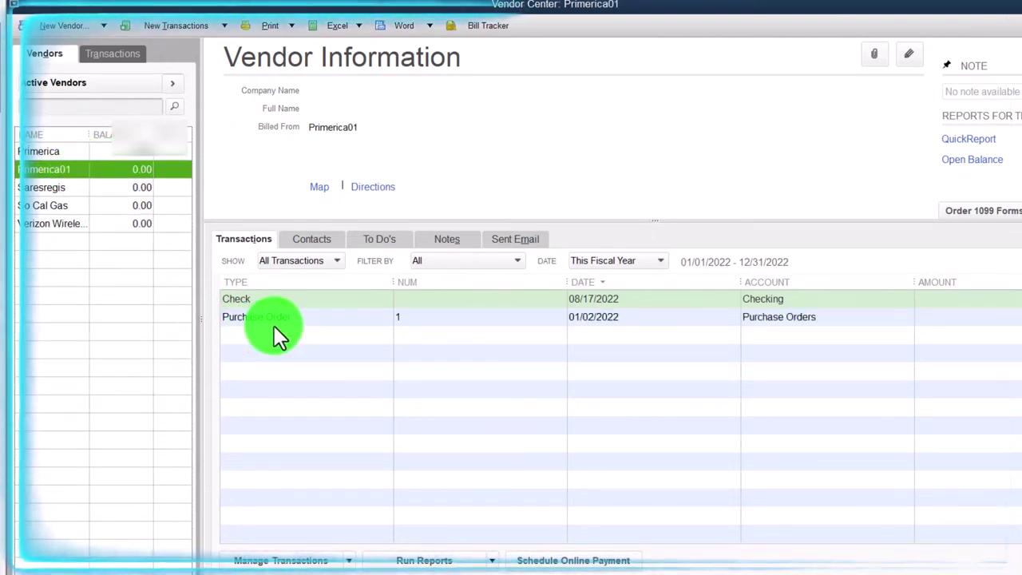
{"action": "left_click", "coordinate": [101, 57]}
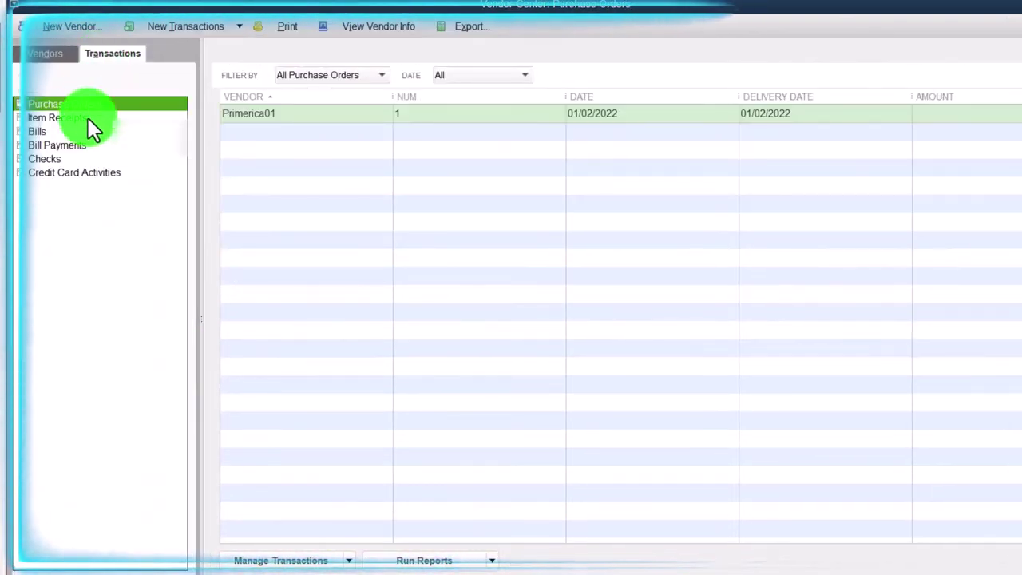
{"action": "left_click", "coordinate": [339, 75]}
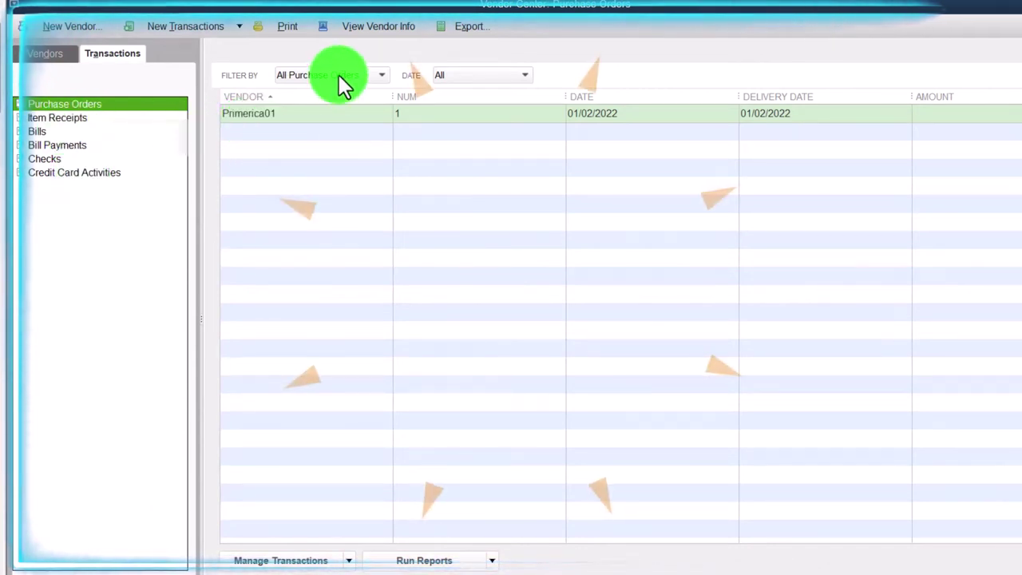
{"action": "left_click", "coordinate": [327, 110]}
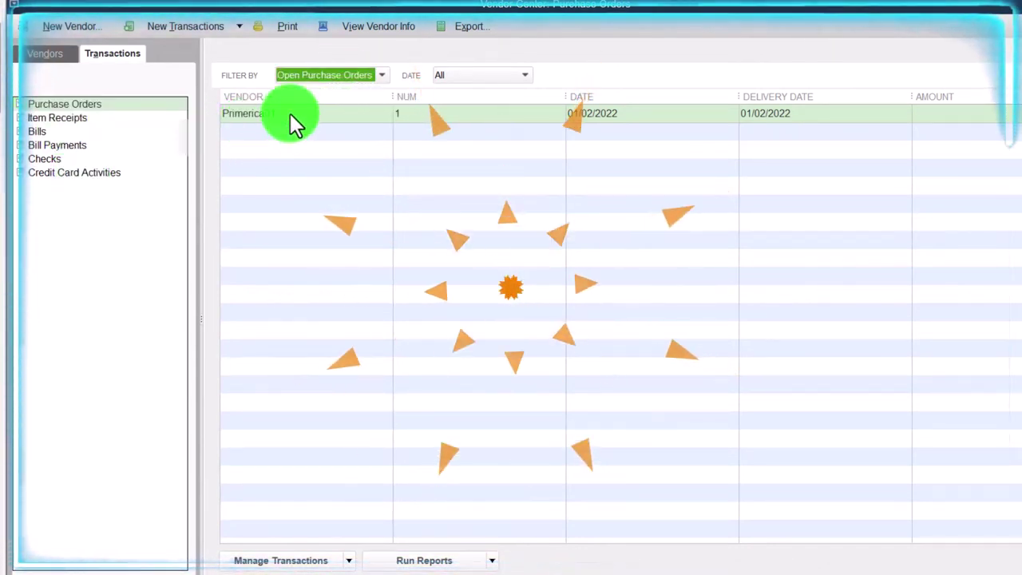
{"action": "left_click", "coordinate": [56, 58]}
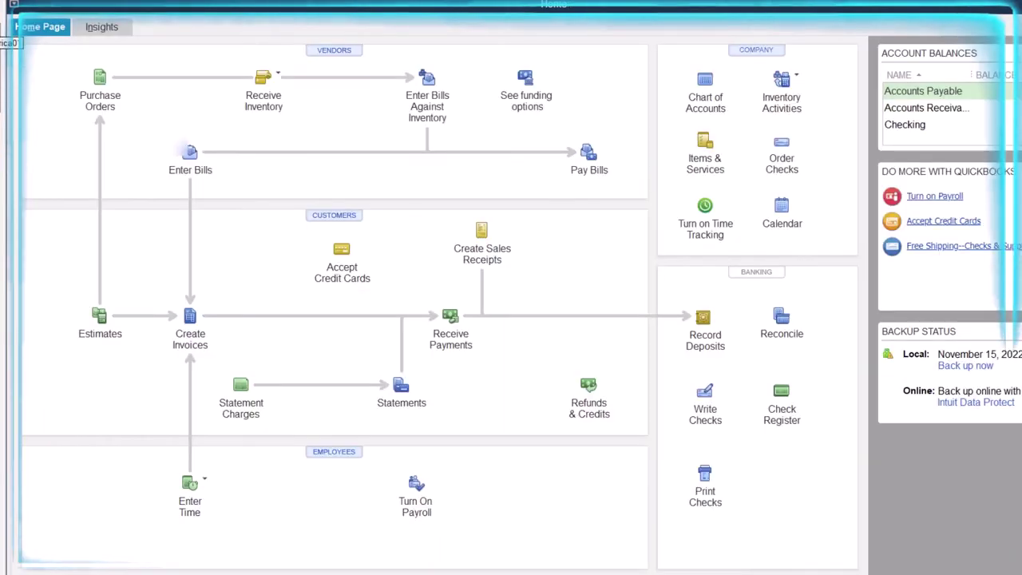
Start a receive-inventory-with-bill entry for vendor Primerica01 and fill it from purchase order 1 dated 01/02/2022
{"action": "left_click", "coordinate": [285, 86]}
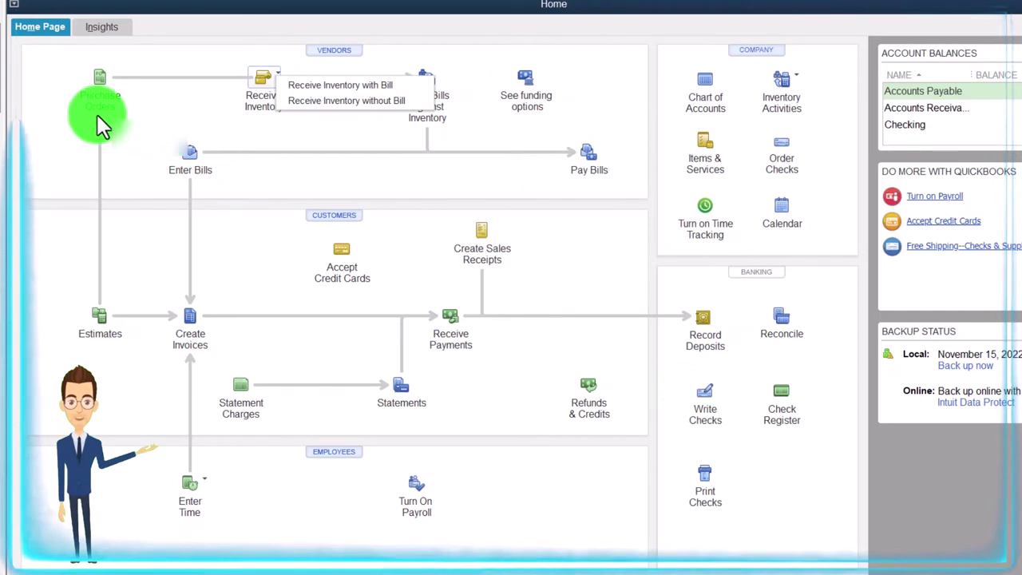
{"action": "left_click", "coordinate": [322, 85]}
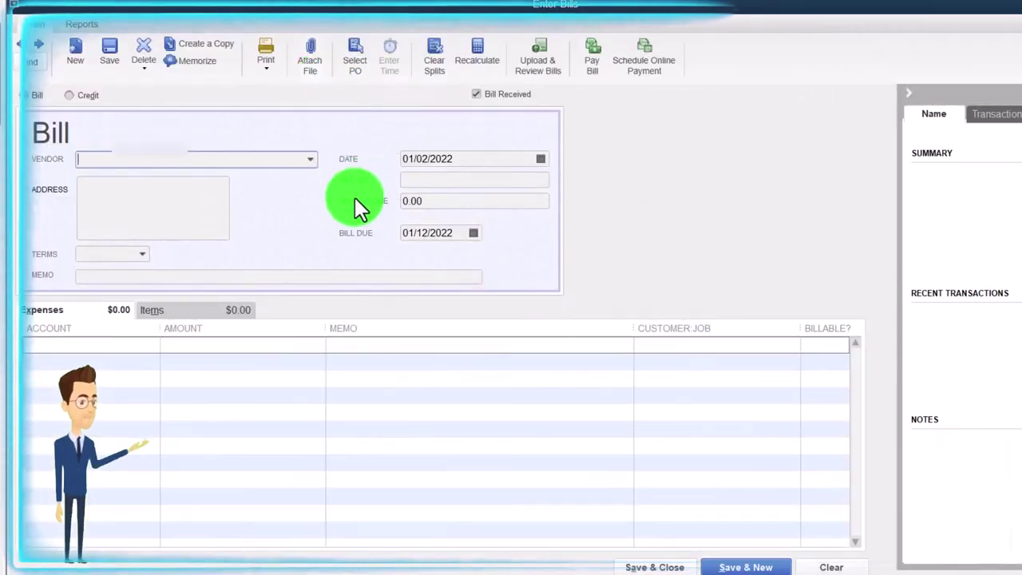
{"action": "left_click", "coordinate": [310, 159]}
{"action": "left_click", "coordinate": [131, 232]}
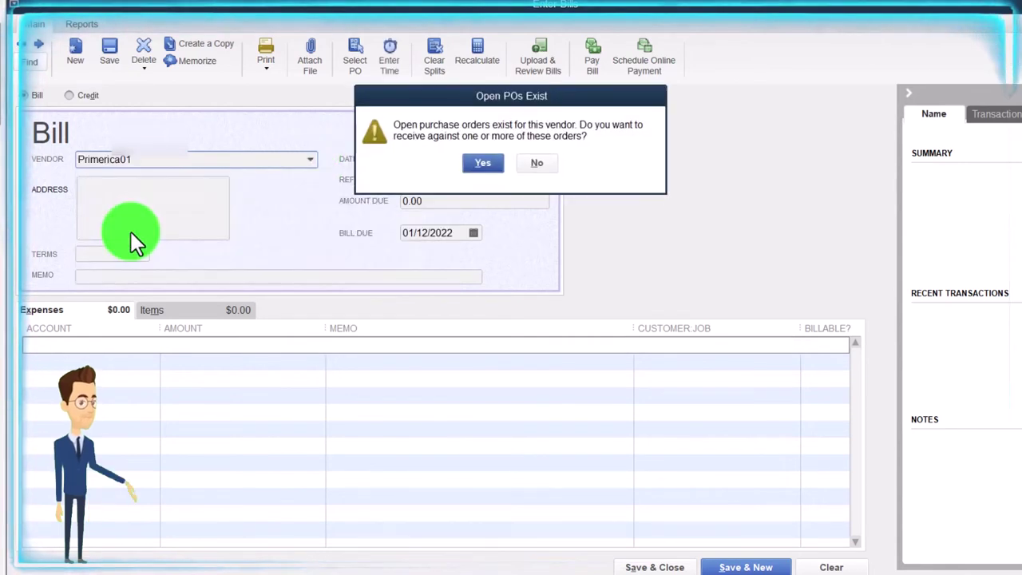
{"action": "left_click", "coordinate": [472, 163]}
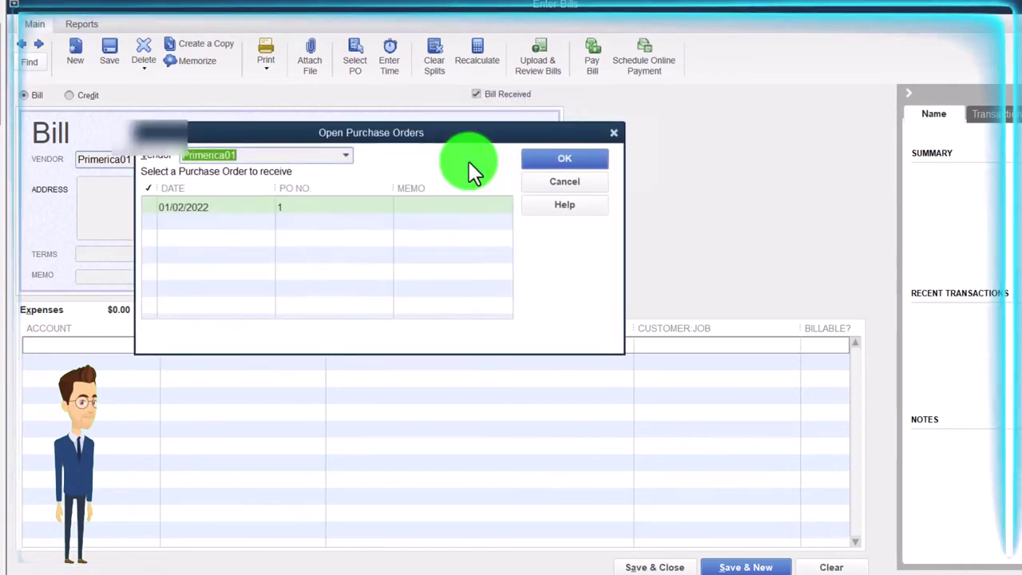
{"action": "left_click", "coordinate": [153, 207]}
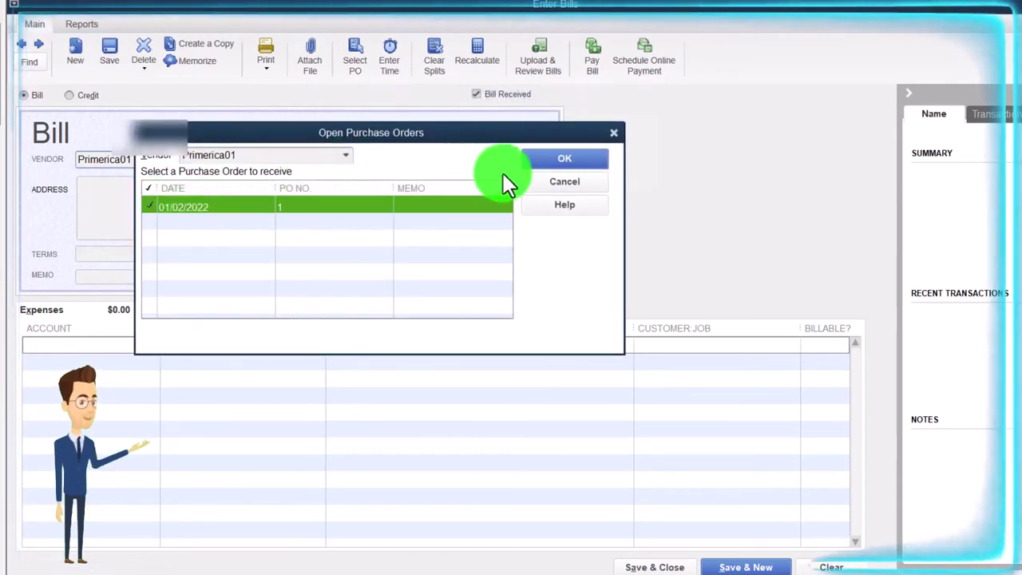
{"action": "left_click", "coordinate": [542, 162]}
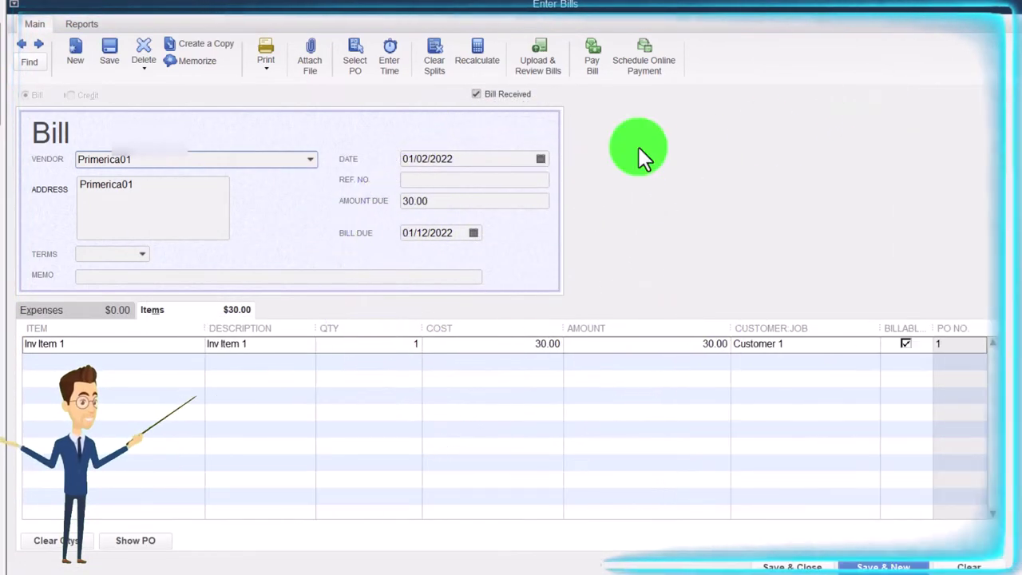
Check the expense and item lines of the Primerica01 bill, and save and close it
{"action": "left_click", "coordinate": [181, 163]}
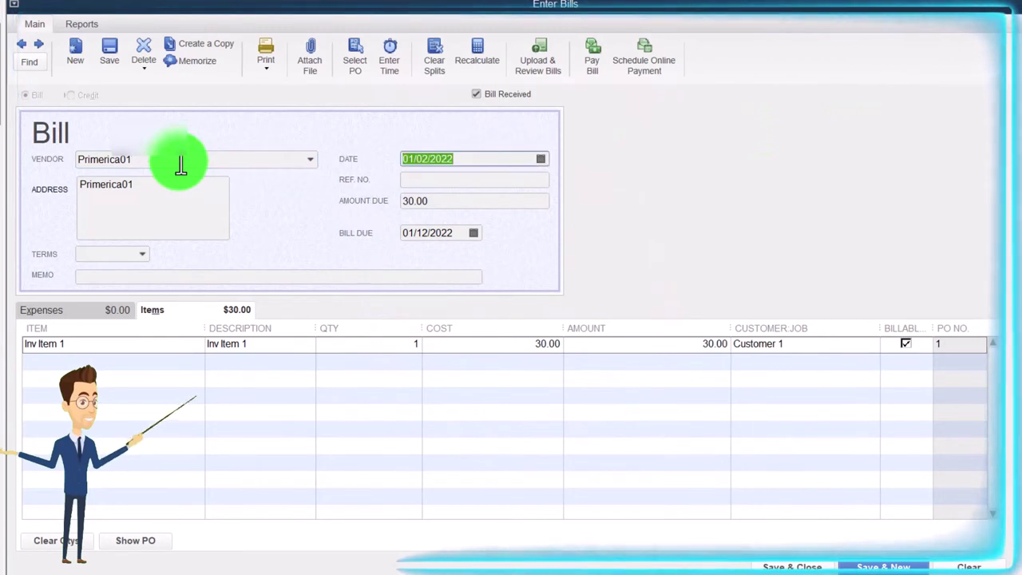
{"action": "key", "text": "Tab"}
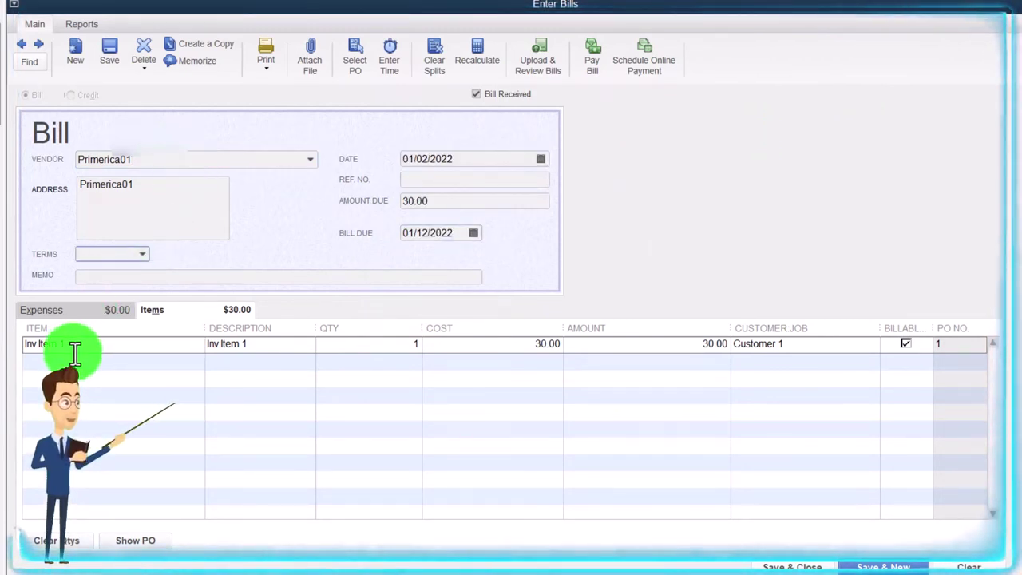
{"action": "left_click", "coordinate": [61, 310]}
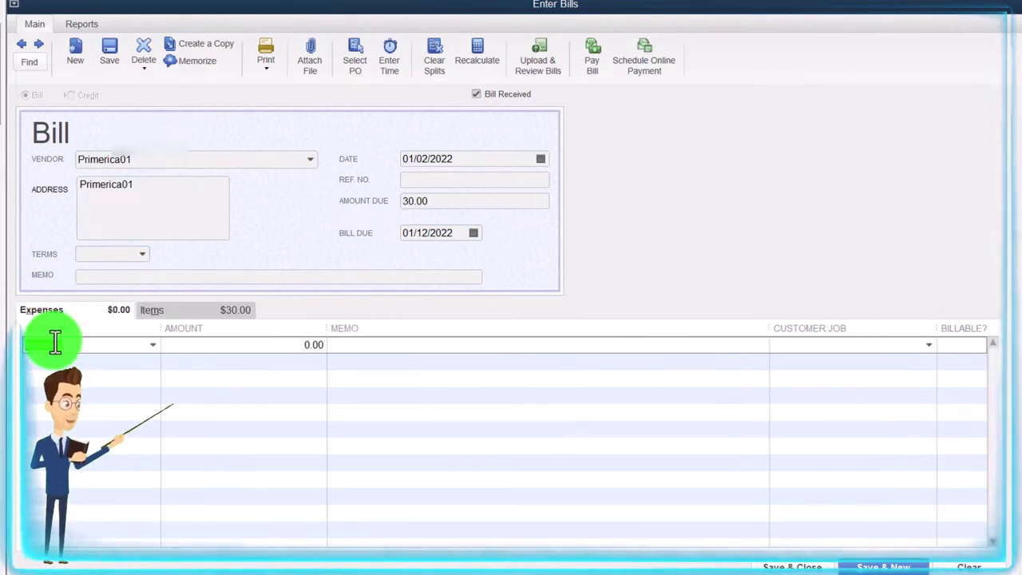
{"action": "left_click", "coordinate": [167, 312]}
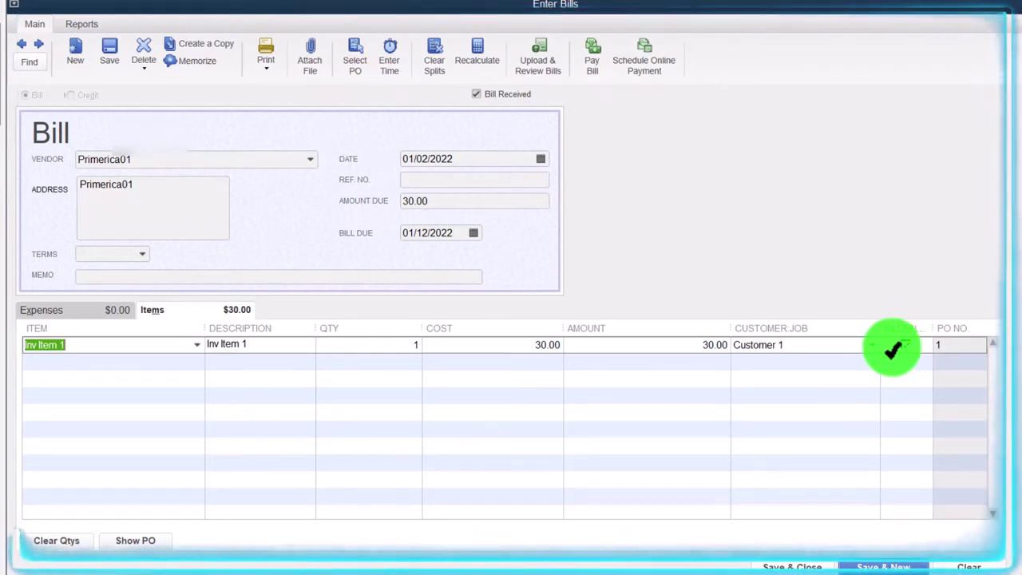
{"action": "left_click", "coordinate": [898, 346]}
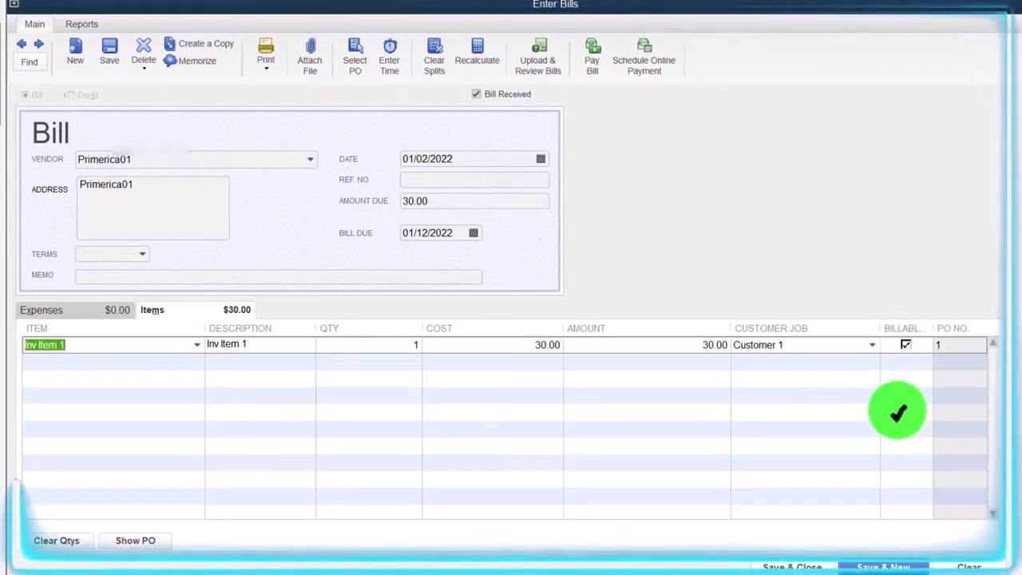
{"action": "left_click", "coordinate": [811, 567]}
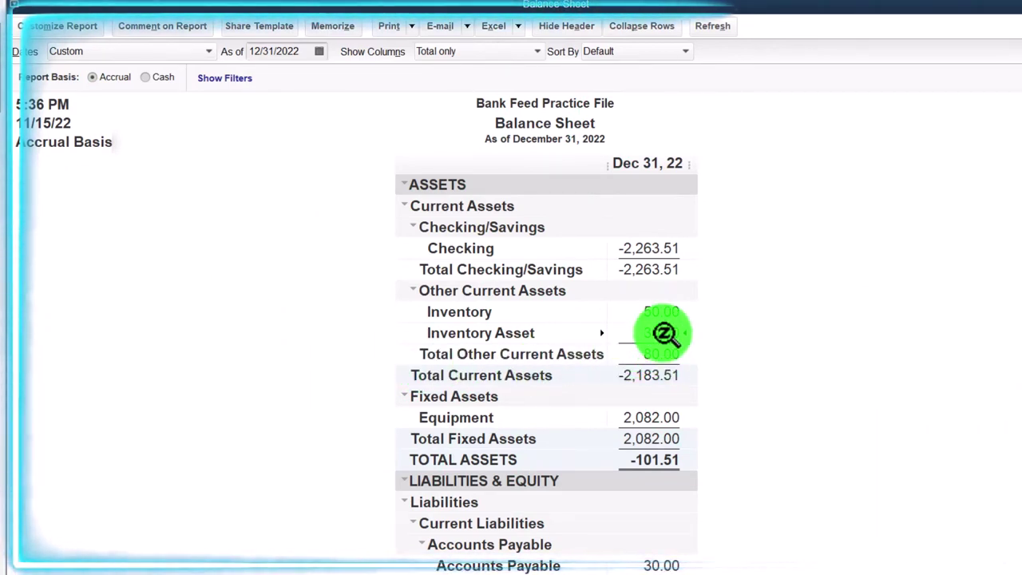
Examine the transactions behind the Balance Sheet's Inventory Asset and Accounts Payable amounts, including the source bill, and return to the report
{"action": "double_click", "coordinate": [664, 333]}
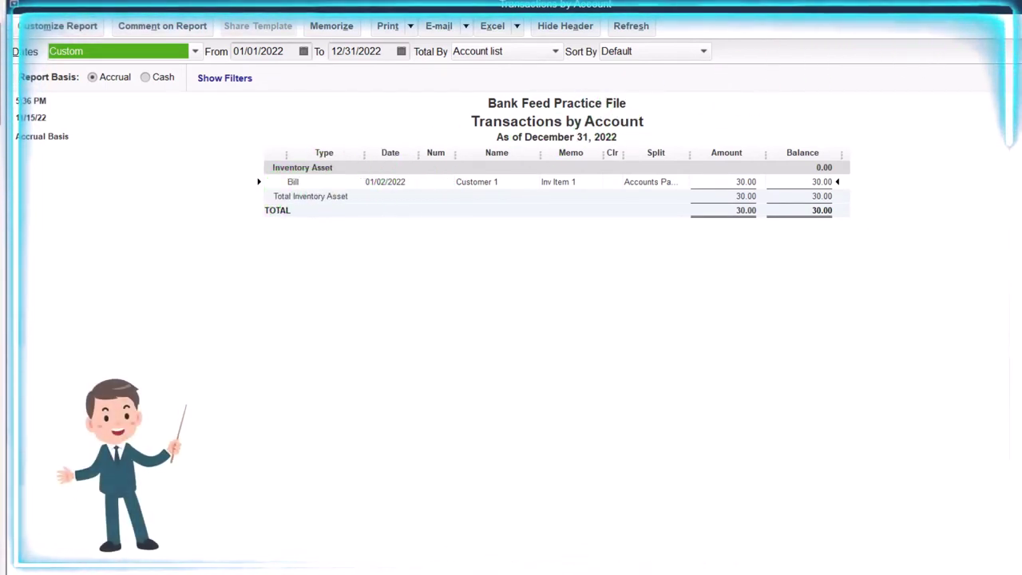
{"action": "key", "text": "Escape"}
{"action": "scroll", "coordinate": [942, 429], "scroll_direction": "down", "scroll_amount": 1}
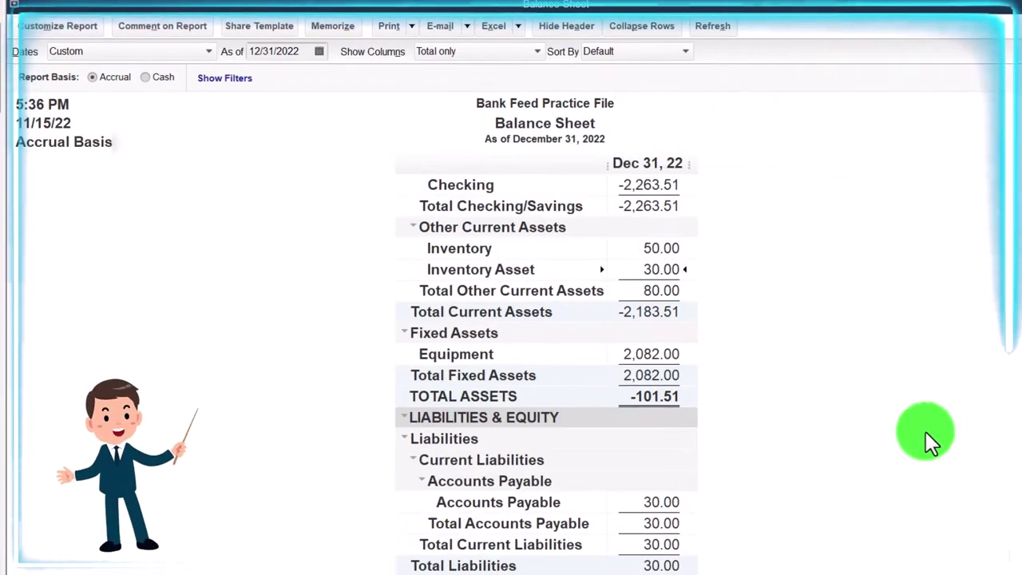
{"action": "scroll", "coordinate": [887, 435], "scroll_direction": "down", "scroll_amount": 1}
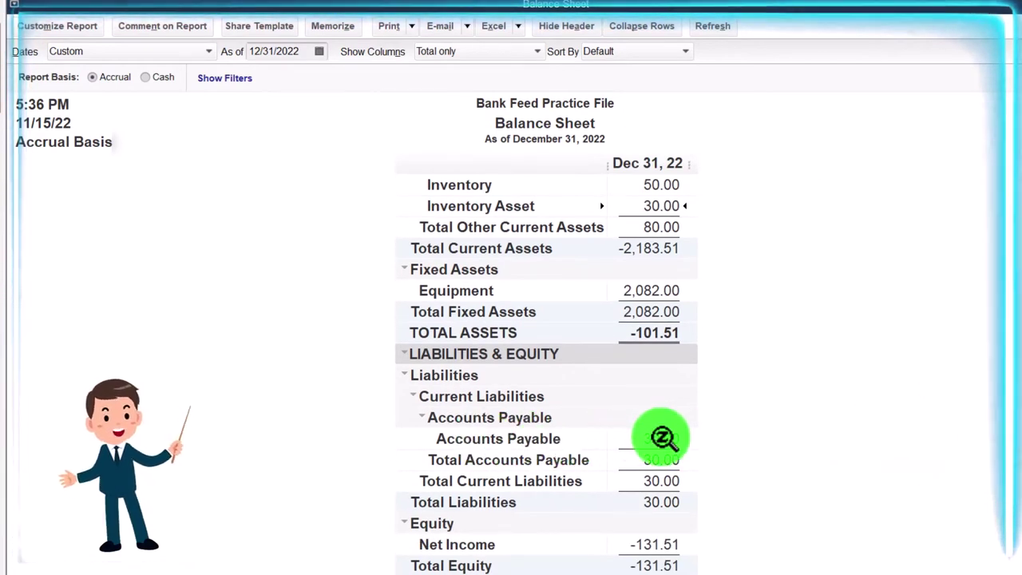
{"action": "double_click", "coordinate": [661, 436]}
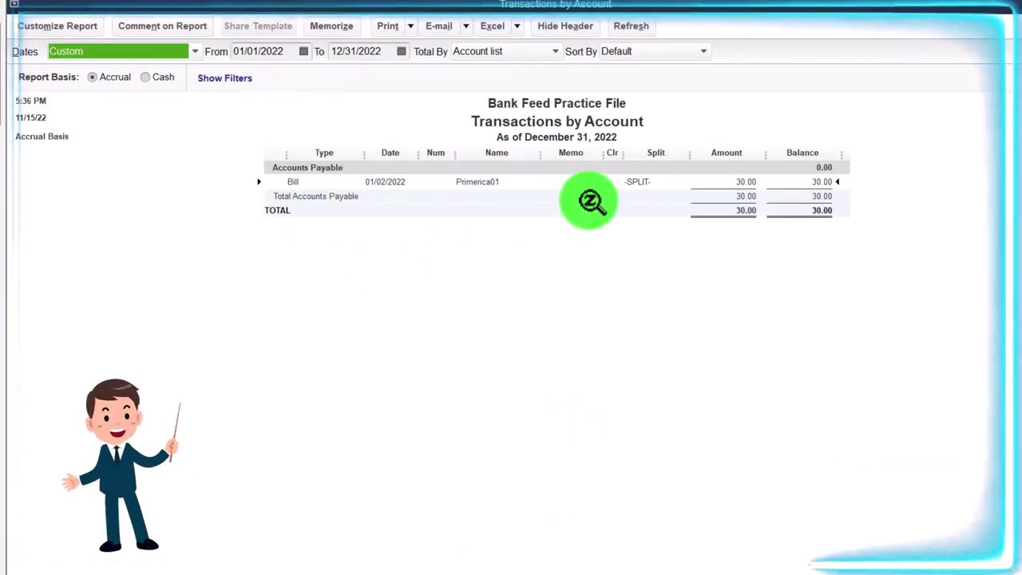
{"action": "double_click", "coordinate": [740, 182]}
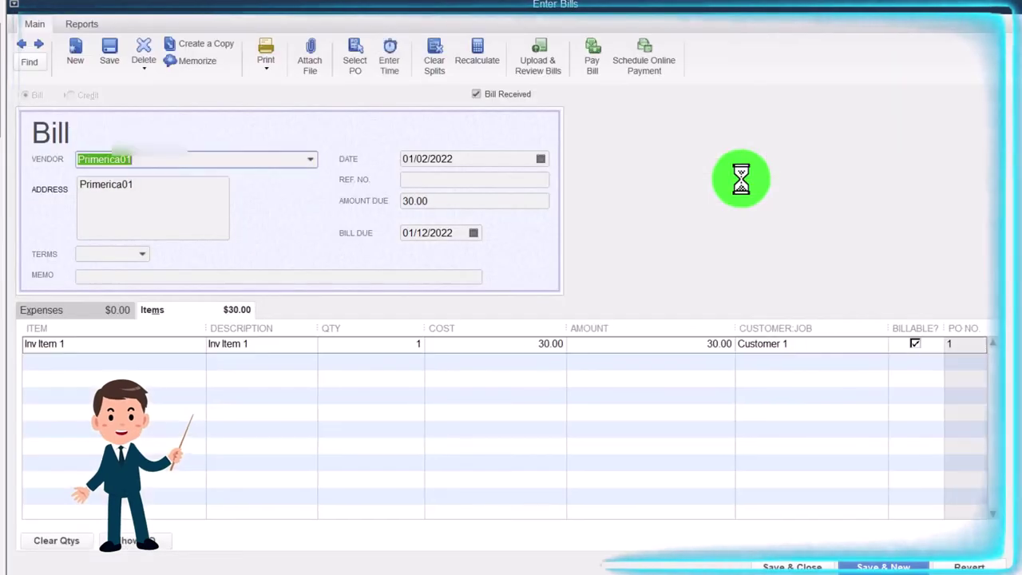
{"action": "left_click", "coordinate": [1000, 72]}
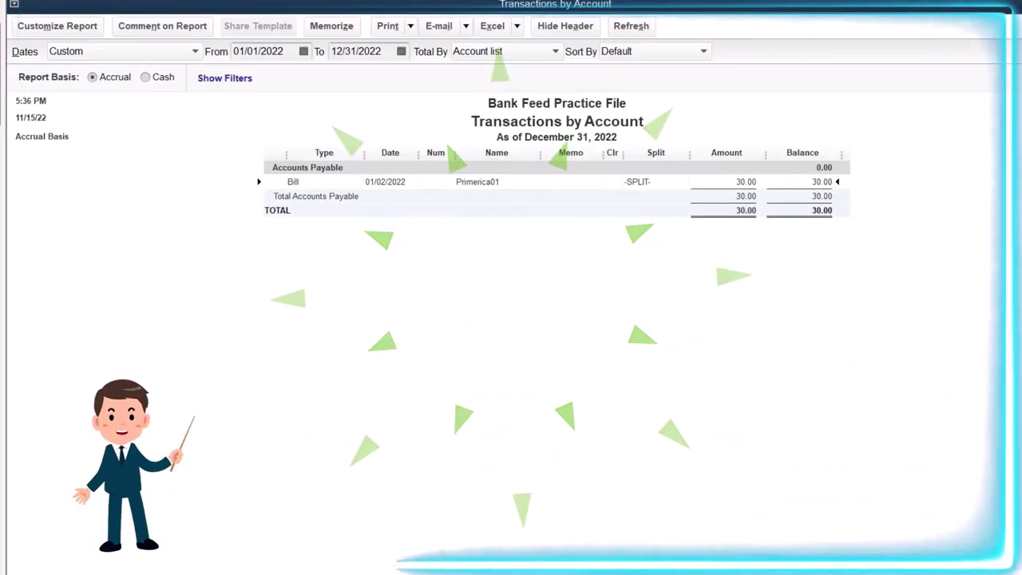
{"action": "key", "text": "Escape"}
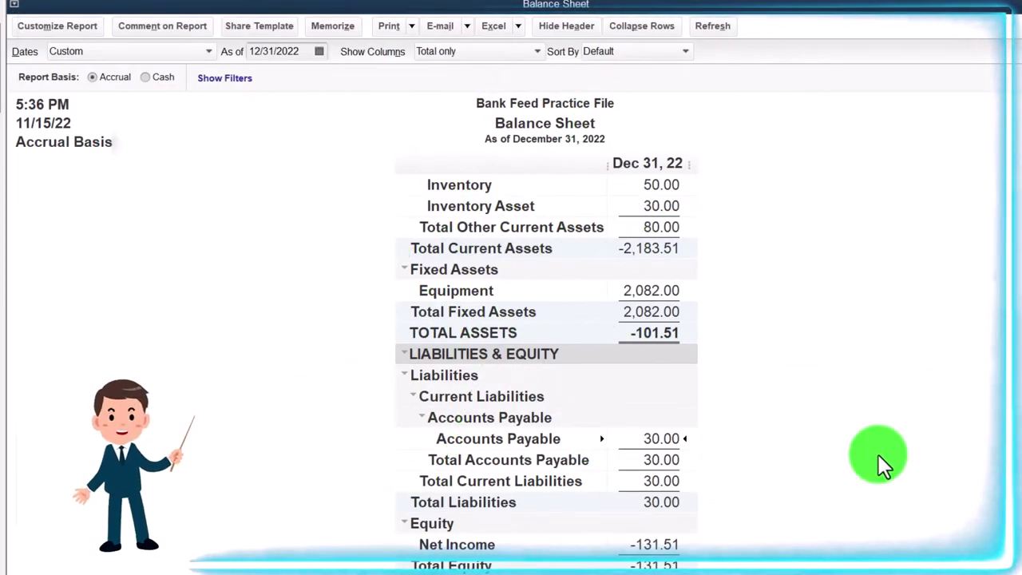
Run the Inventory Valuation Summary report as of 12/31/2022
{"action": "scroll", "coordinate": [878, 455], "scroll_direction": "up", "scroll_amount": 2}
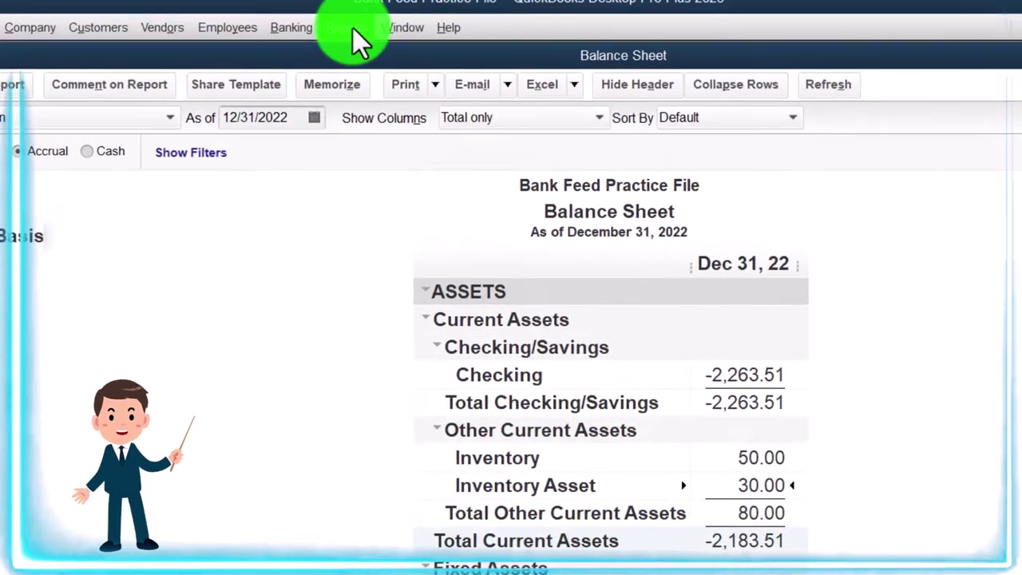
{"action": "left_click", "coordinate": [335, 0]}
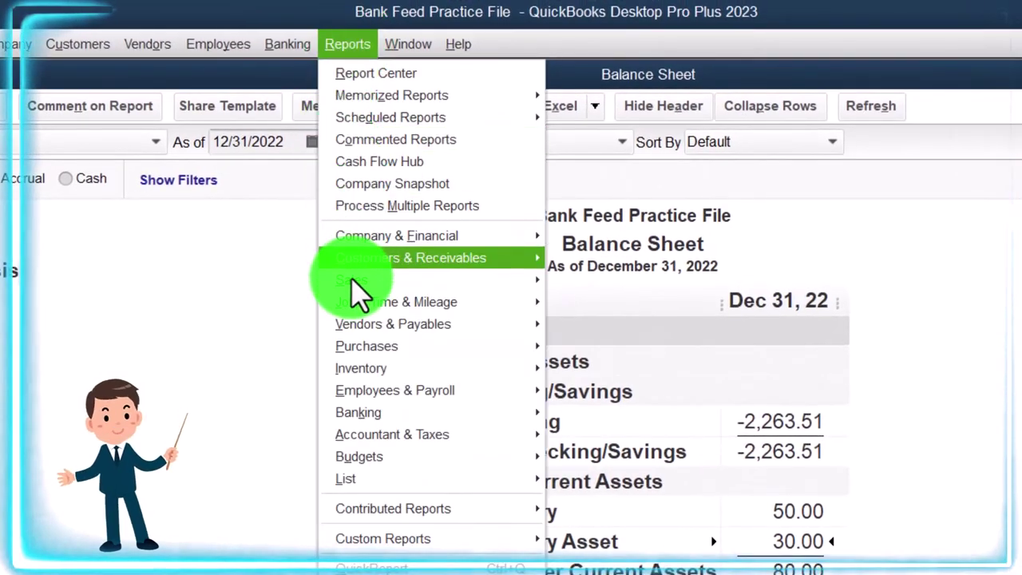
{"action": "mouse_move", "coordinate": [365, 375]}
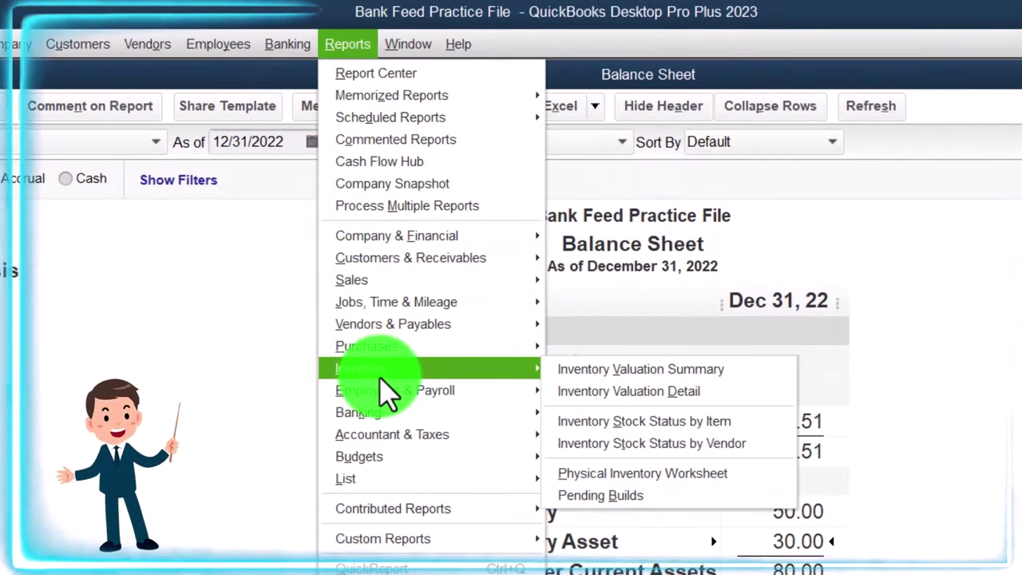
{"action": "left_click", "coordinate": [600, 370]}
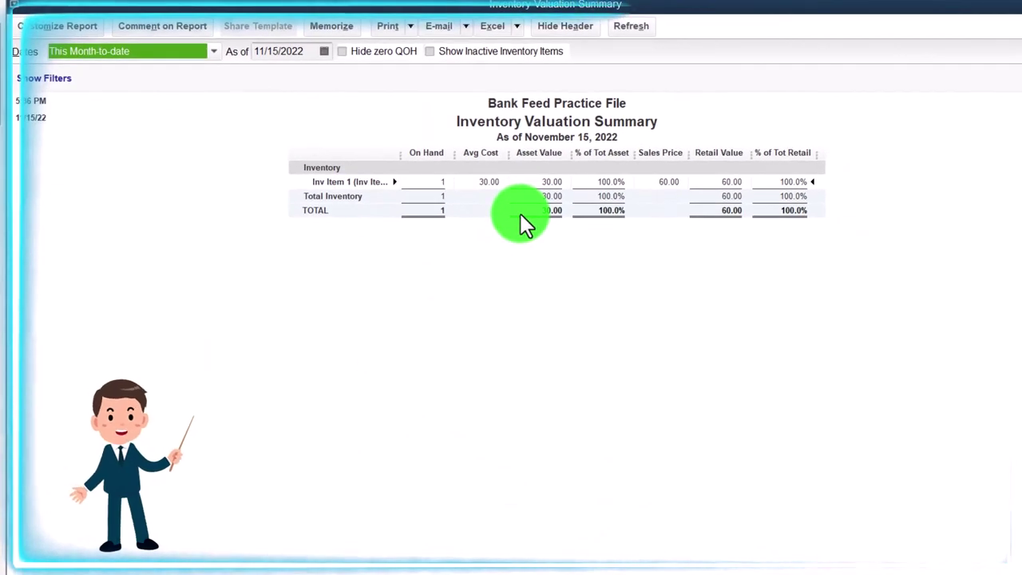
{"action": "key", "text": "Tab"}
{"action": "type", "text": "12"}
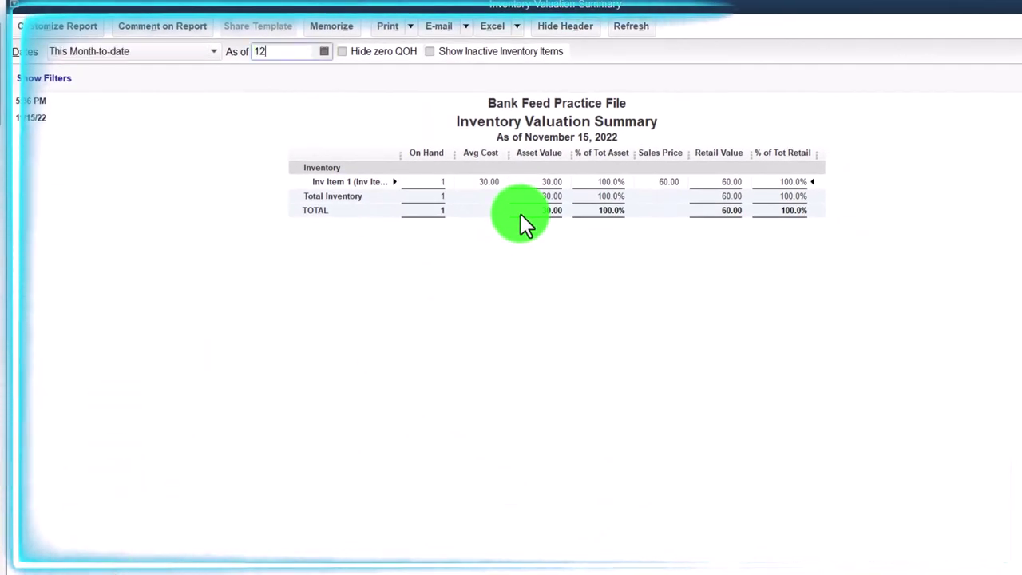
{"action": "key", "text": "Tab"}
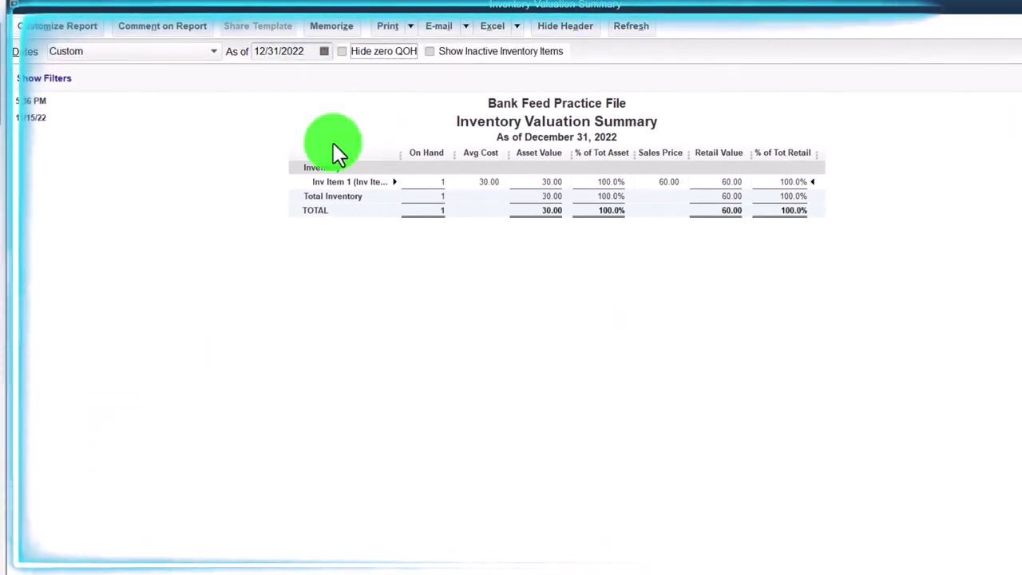
Enlarge the column label font and all related fonts in the Inventory Valuation Summary report, and widen its item column
{"action": "left_click", "coordinate": [83, 27]}
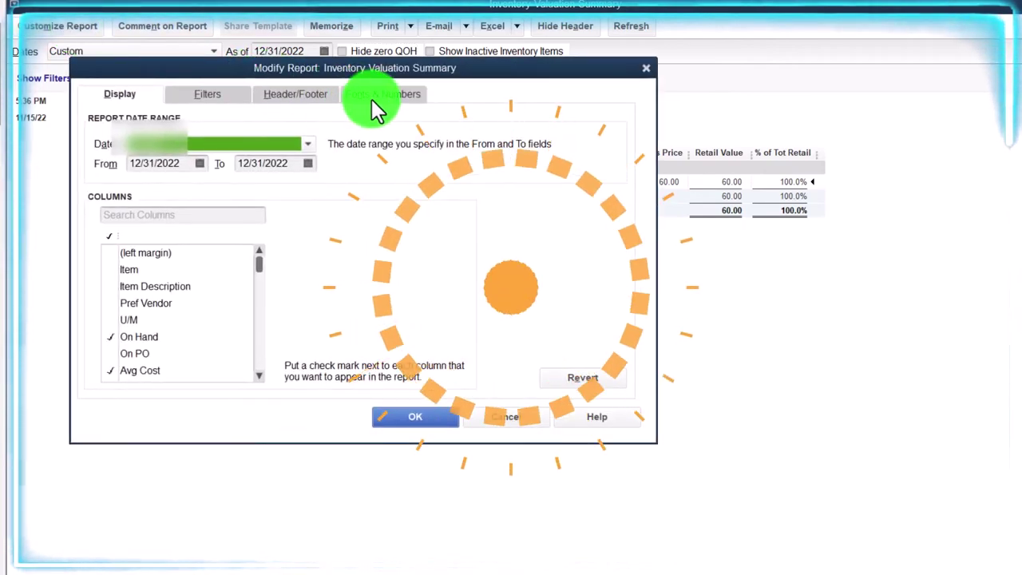
{"action": "left_click", "coordinate": [377, 94]}
{"action": "left_click", "coordinate": [342, 289]}
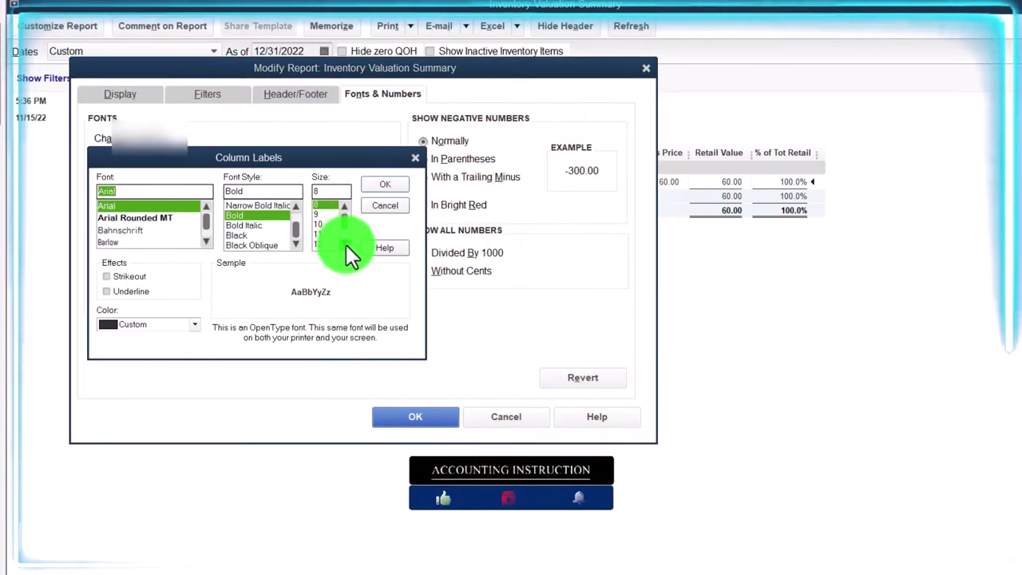
{"action": "left_click", "coordinate": [346, 244]}
{"action": "left_click", "coordinate": [322, 235]}
{"action": "left_click", "coordinate": [384, 184]}
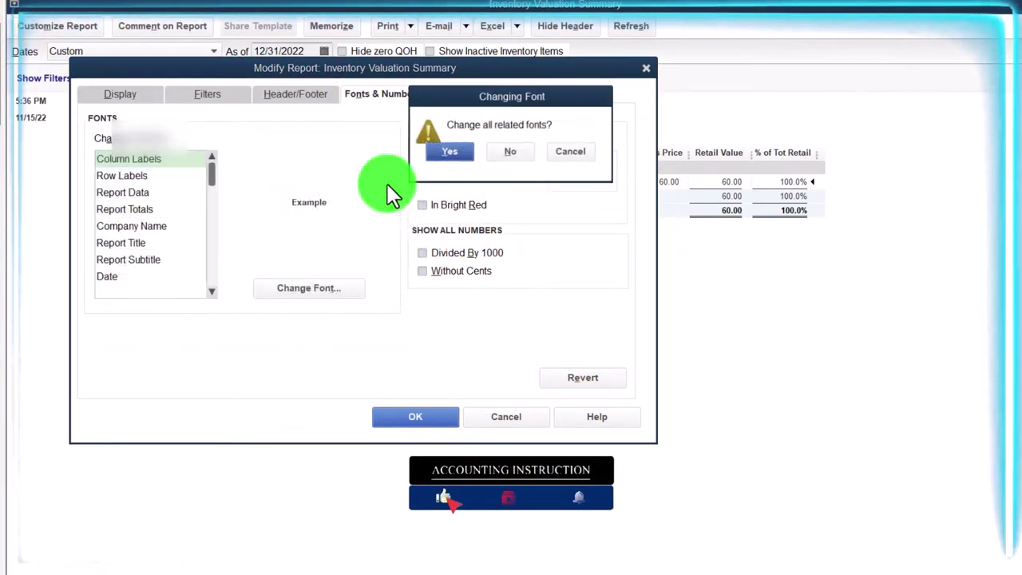
{"action": "left_click", "coordinate": [449, 155]}
{"action": "left_click", "coordinate": [431, 416]}
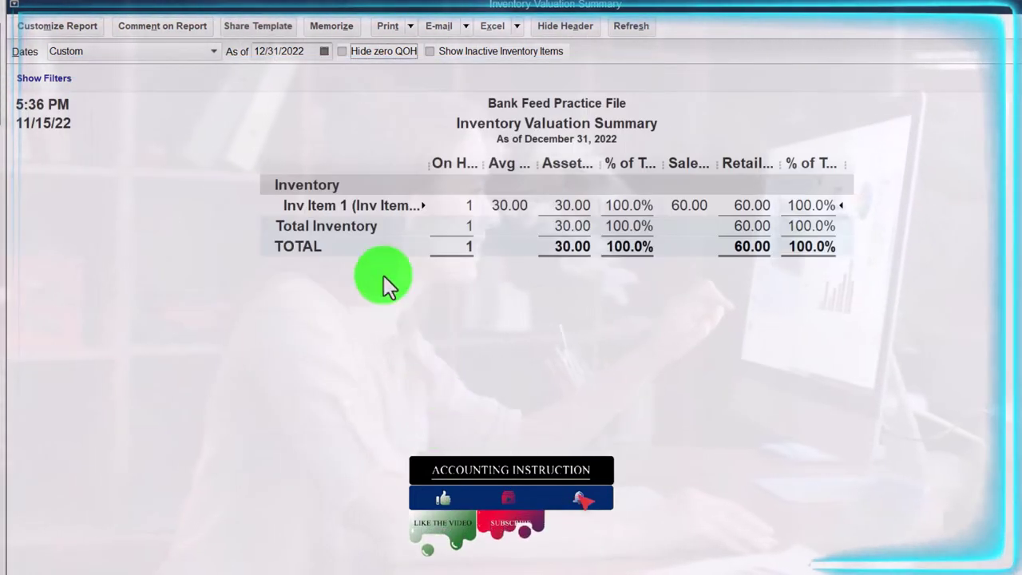
{"action": "left_click_drag", "start_coordinate": [431, 164], "coordinate": [466, 164]}
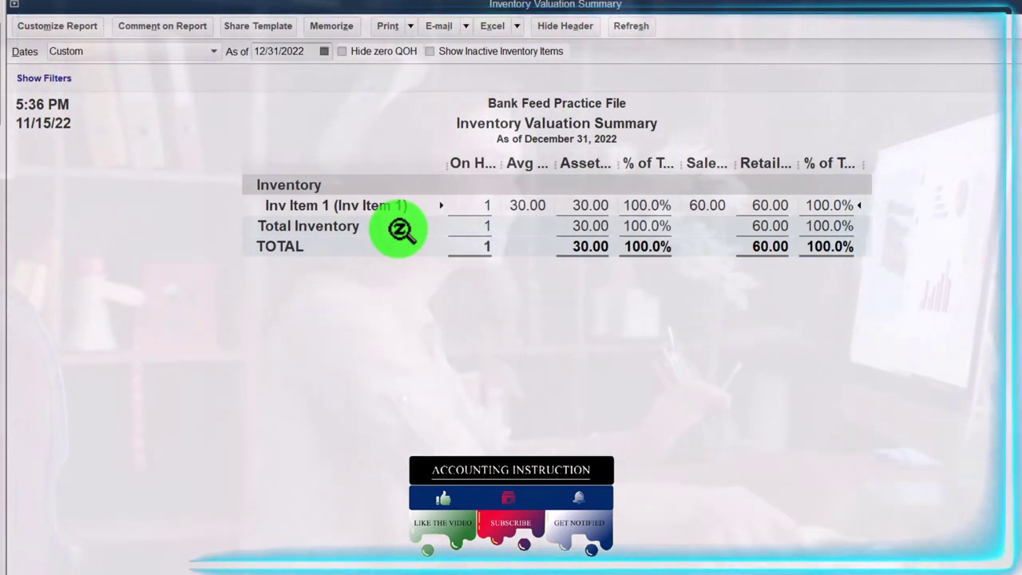
{"action": "left_click_drag", "start_coordinate": [500, 163], "coordinate": [782, 160]}
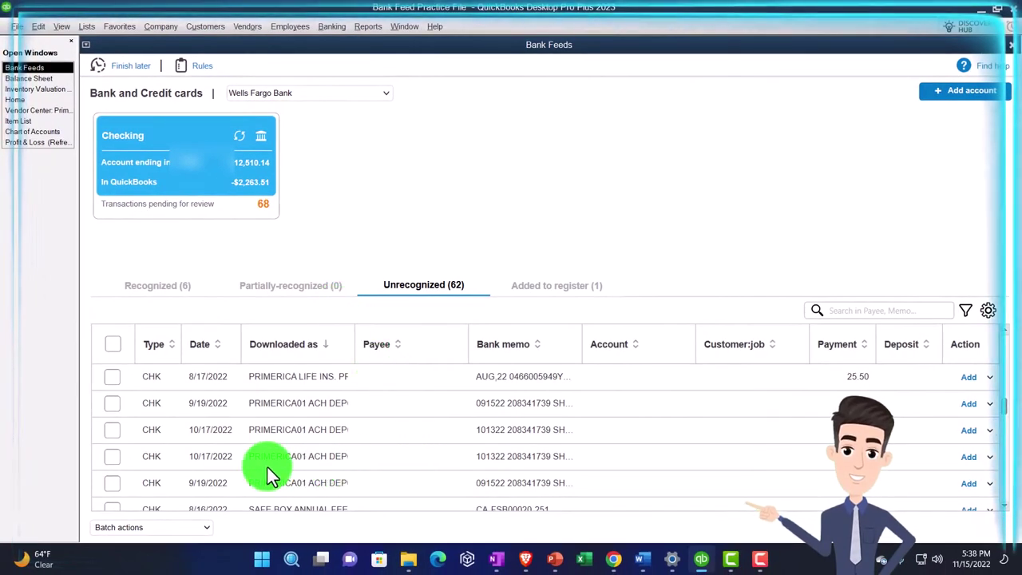
Find the 10/17/2022 PRIMERICA01 payment of 30.00 among the unrecognized bank feed transactions and open it for matching to existing transactions
{"action": "scroll", "coordinate": [247, 463], "scroll_direction": "down", "scroll_amount": 1}
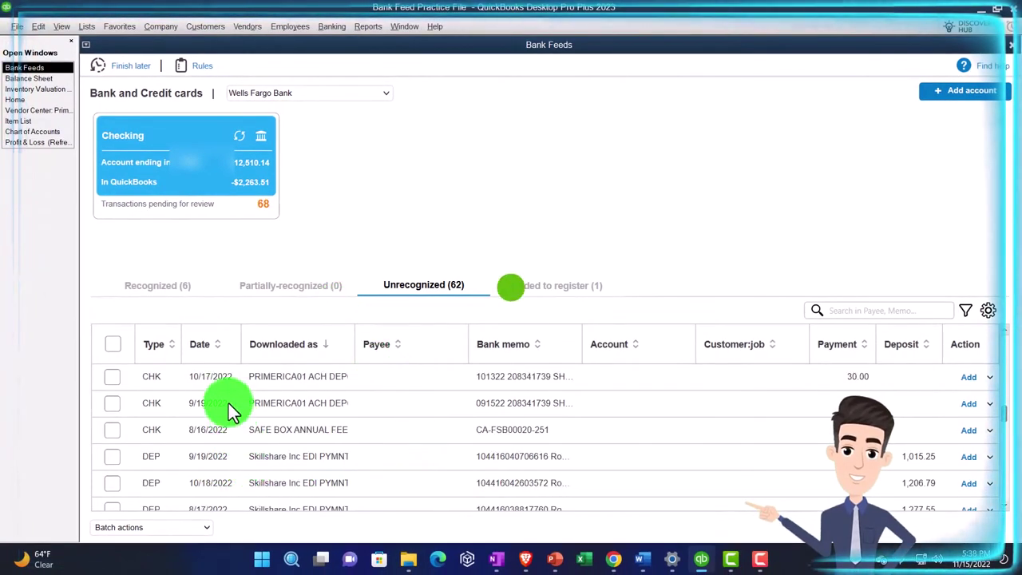
{"action": "scroll", "coordinate": [264, 451], "scroll_direction": "up", "scroll_amount": 1}
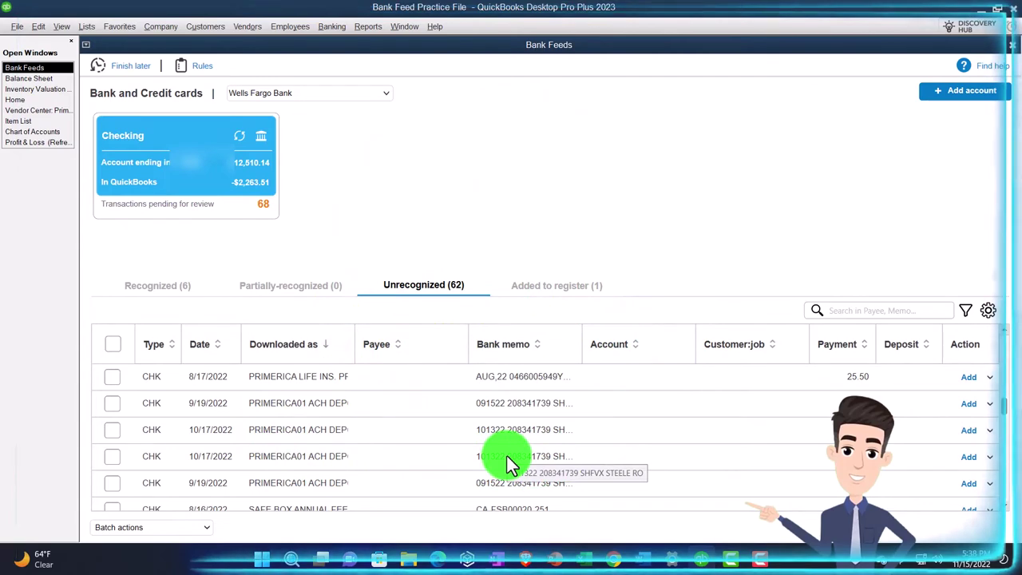
{"action": "left_click", "coordinate": [424, 457]}
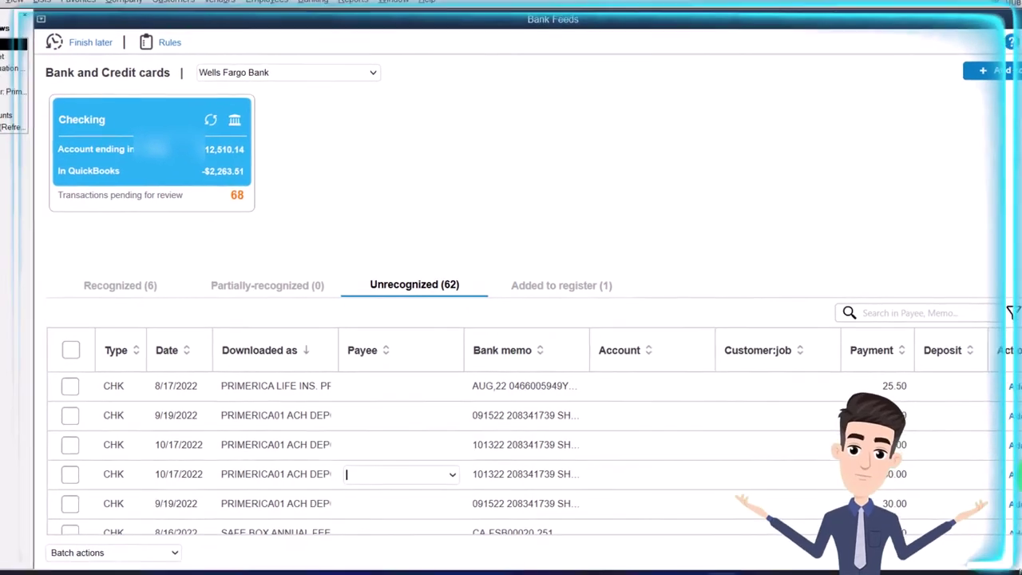
{"action": "left_click", "coordinate": [990, 458]}
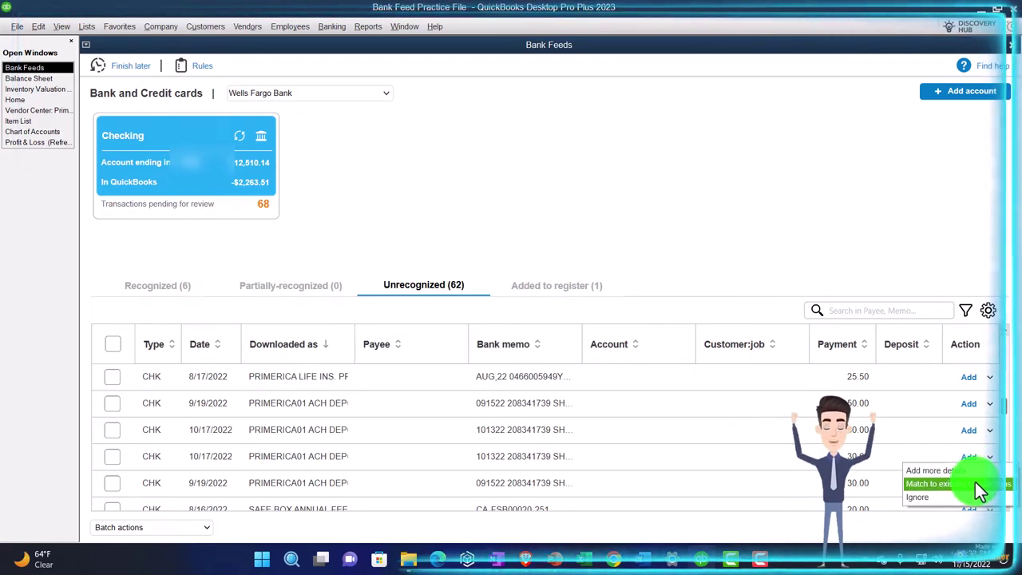
{"action": "left_click", "coordinate": [975, 482]}
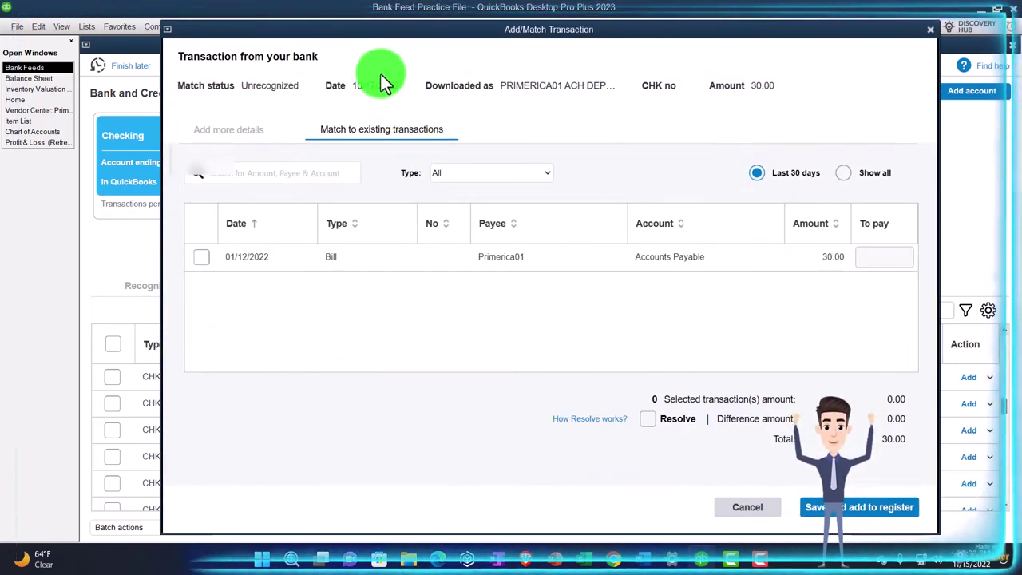
Match the 30.00 bank payment to the Primerica01 bill due 01/12/2022 and add it to the register
{"action": "left_click_drag", "start_coordinate": [355, 32], "coordinate": [407, 24]}
{"action": "left_click", "coordinate": [279, 122]}
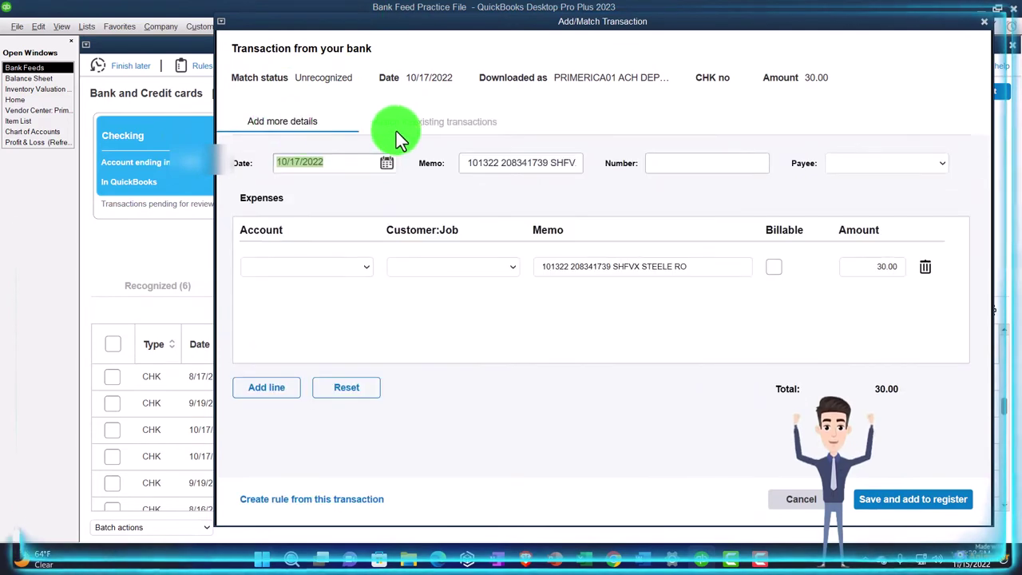
{"action": "left_click", "coordinate": [411, 123]}
{"action": "left_click", "coordinate": [324, 122]}
{"action": "left_click", "coordinate": [394, 124]}
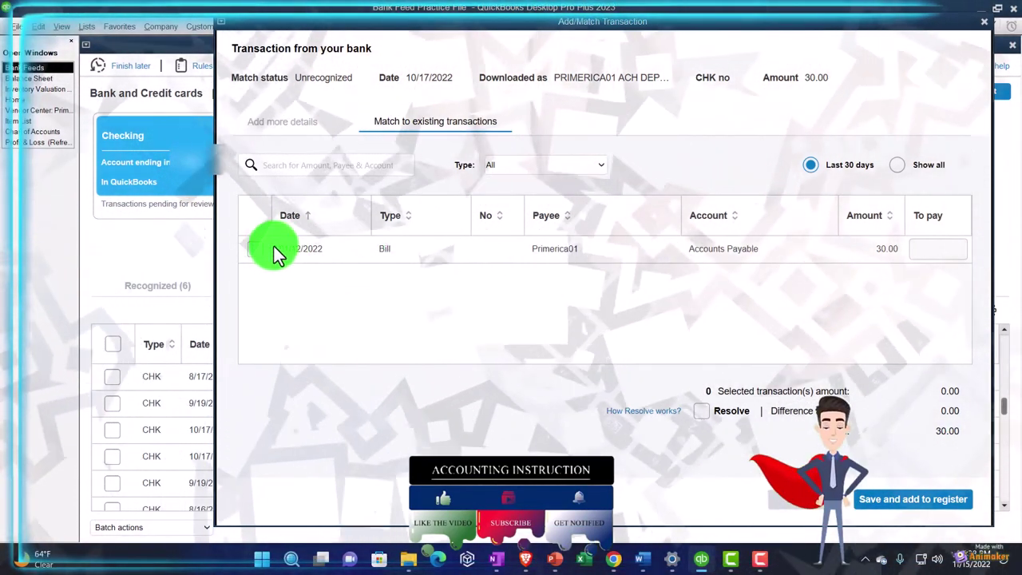
{"action": "left_click", "coordinate": [254, 250]}
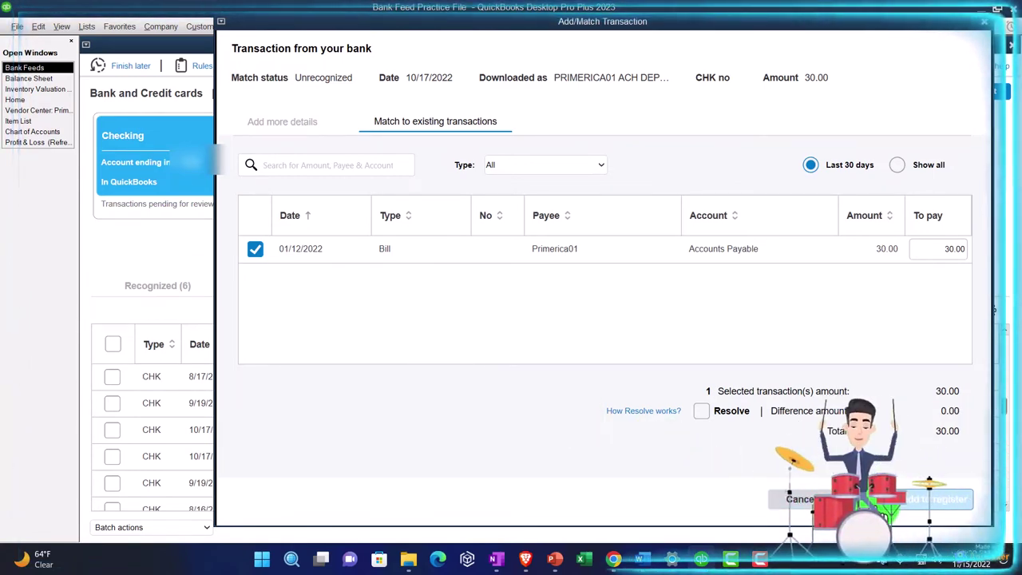
{"action": "left_click", "coordinate": [799, 499]}
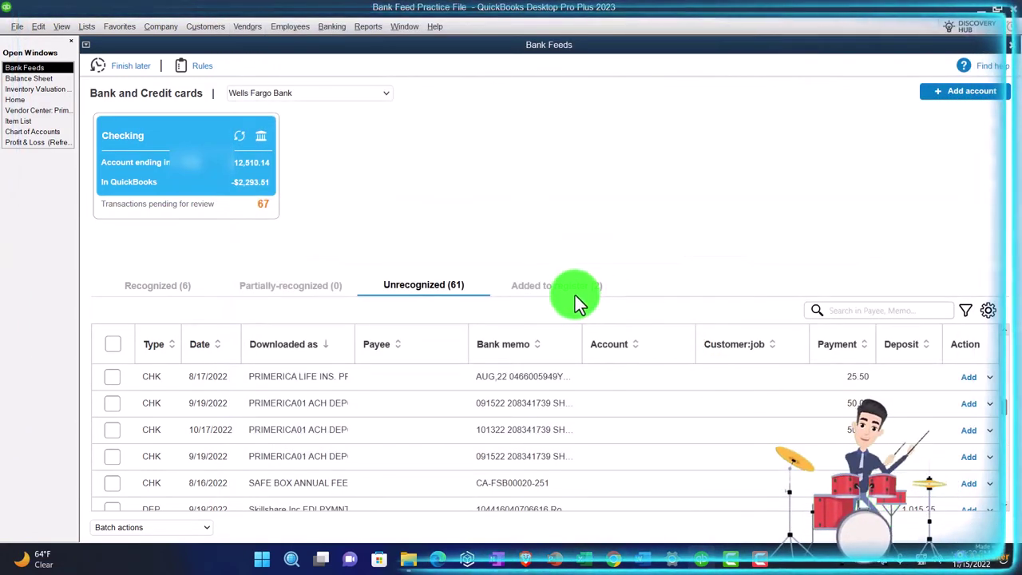
Examine the transactions behind Accounts Payable on the Balance Sheet, including the Primerica01 bill payment, and return to the report
{"action": "left_click", "coordinate": [36, 80]}
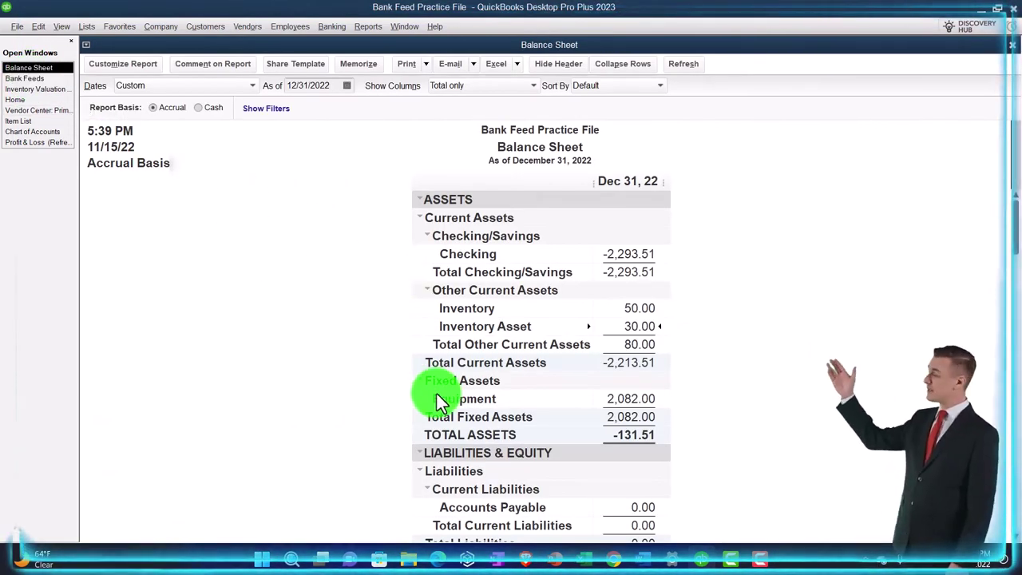
{"action": "scroll", "coordinate": [439, 399], "scroll_direction": "down", "scroll_amount": 2}
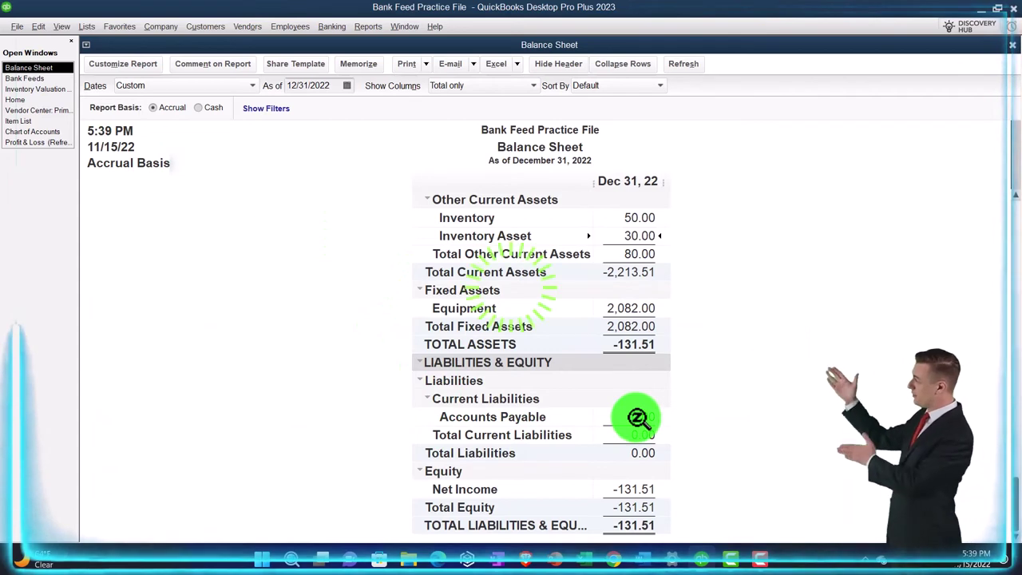
{"action": "double_click", "coordinate": [637, 417]}
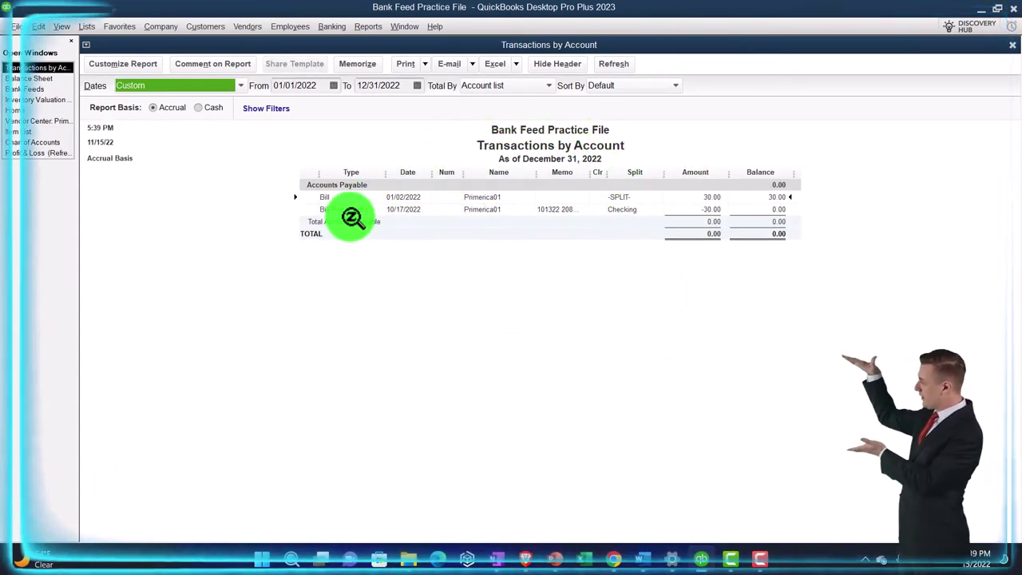
{"action": "double_click", "coordinate": [679, 209]}
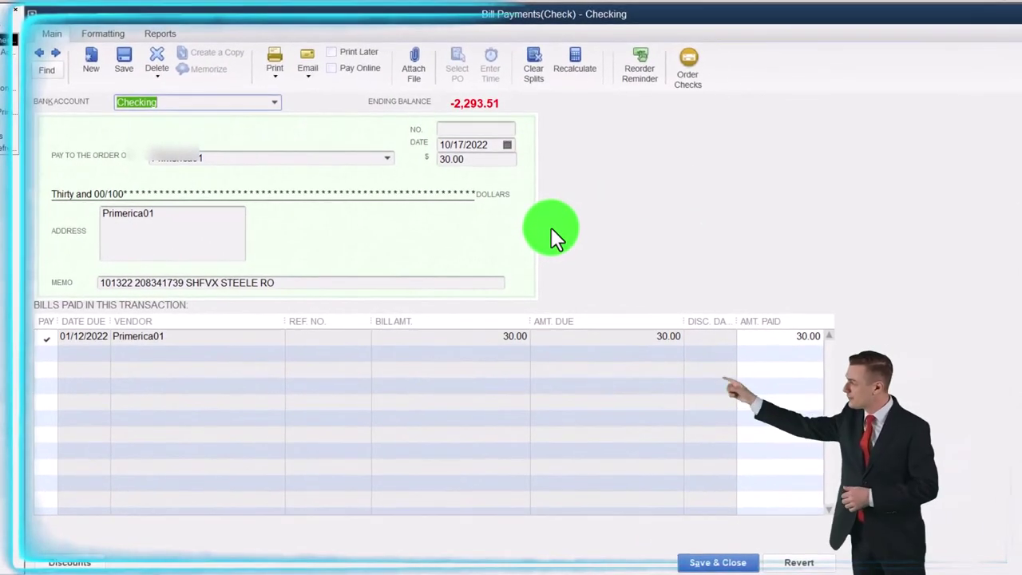
{"action": "key", "text": "Escape"}
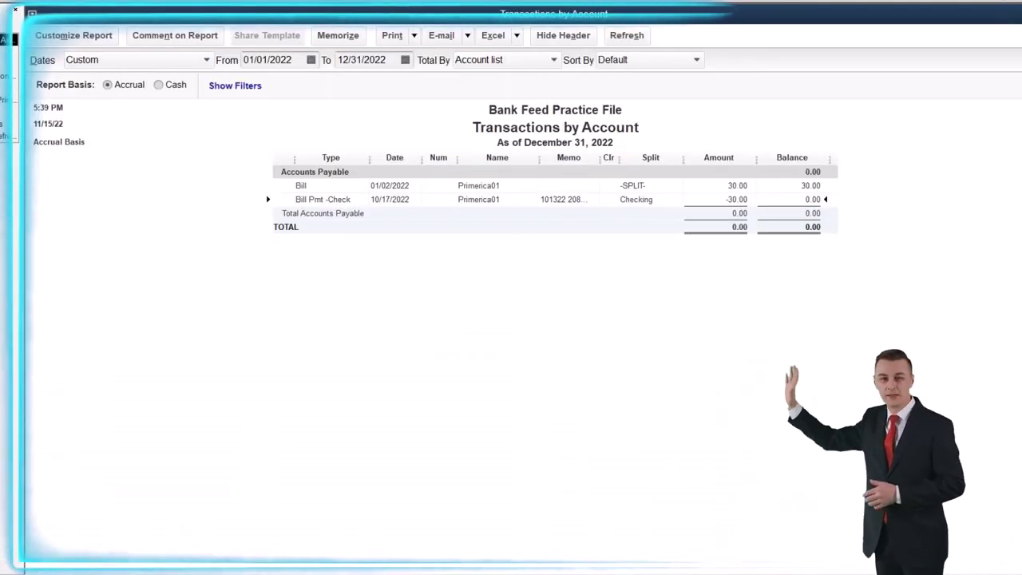
{"action": "key", "text": "Escape"}
Examine the transactions behind the Balance Sheet's Checking amount, open the 10/17/2022 bill payment, and return to the report
{"action": "scroll", "coordinate": [718, 256], "scroll_direction": "up", "scroll_amount": 3}
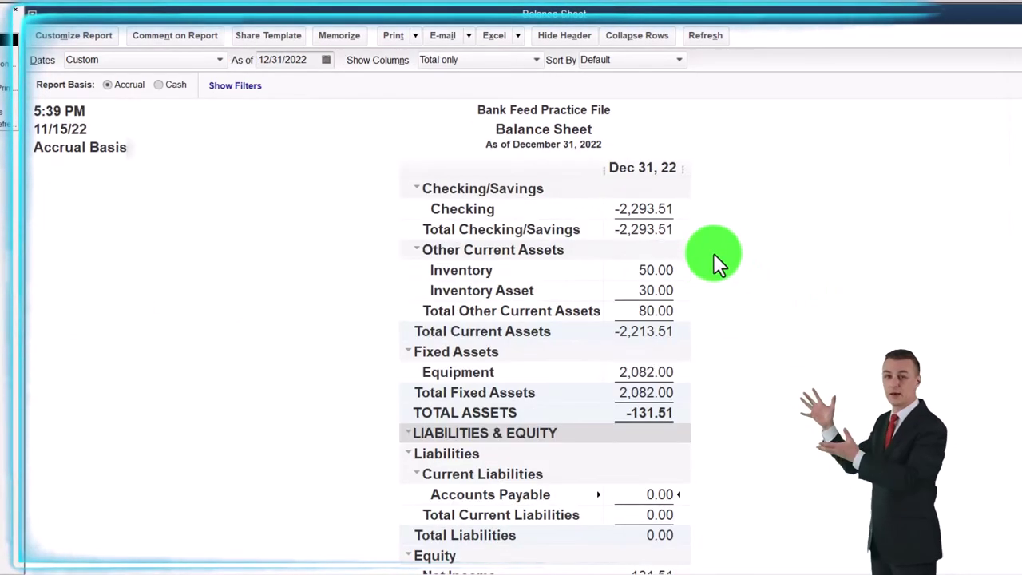
{"action": "double_click", "coordinate": [645, 249]}
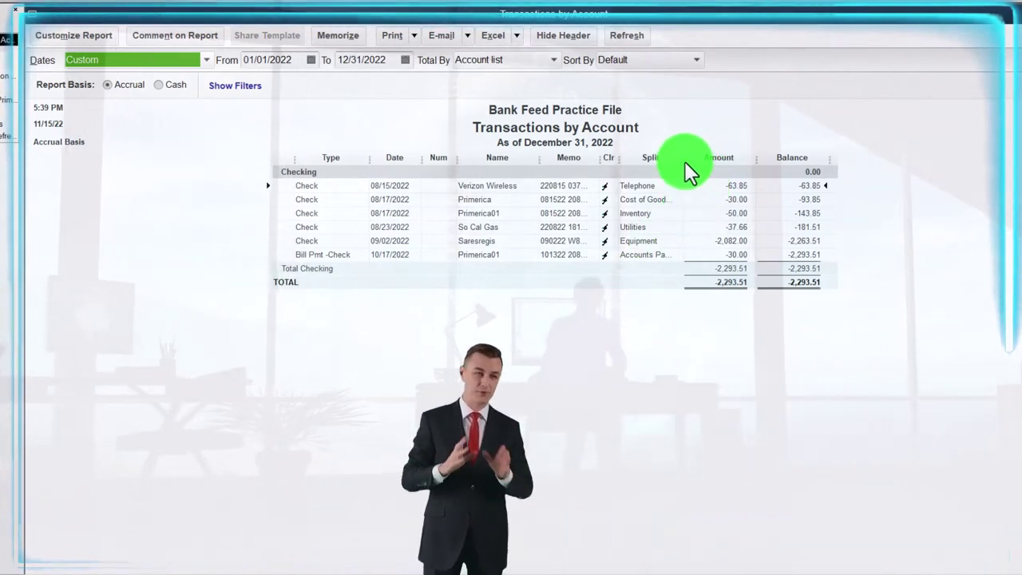
{"action": "double_click", "coordinate": [725, 255]}
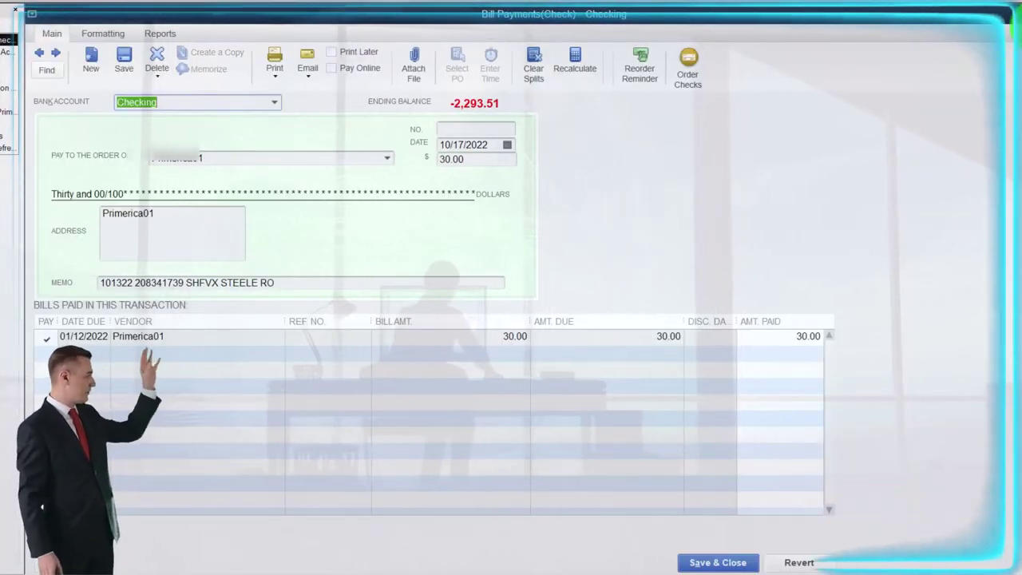
{"action": "key", "text": "Escape"}
{"action": "key", "text": "Escape"}
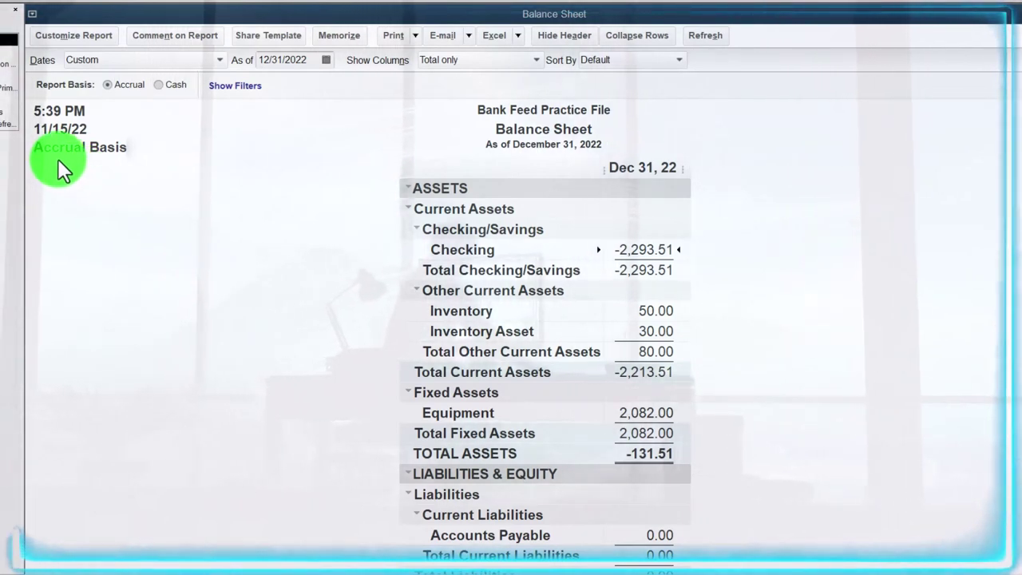
Start a new invoice for Customer 1
{"action": "left_click", "coordinate": [12, 137]}
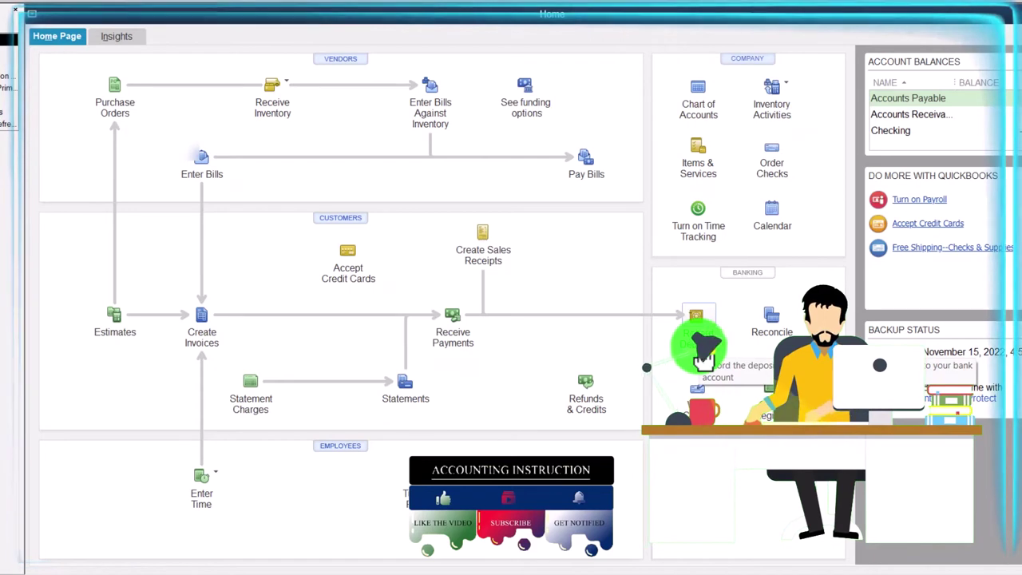
{"action": "left_click", "coordinate": [203, 334]}
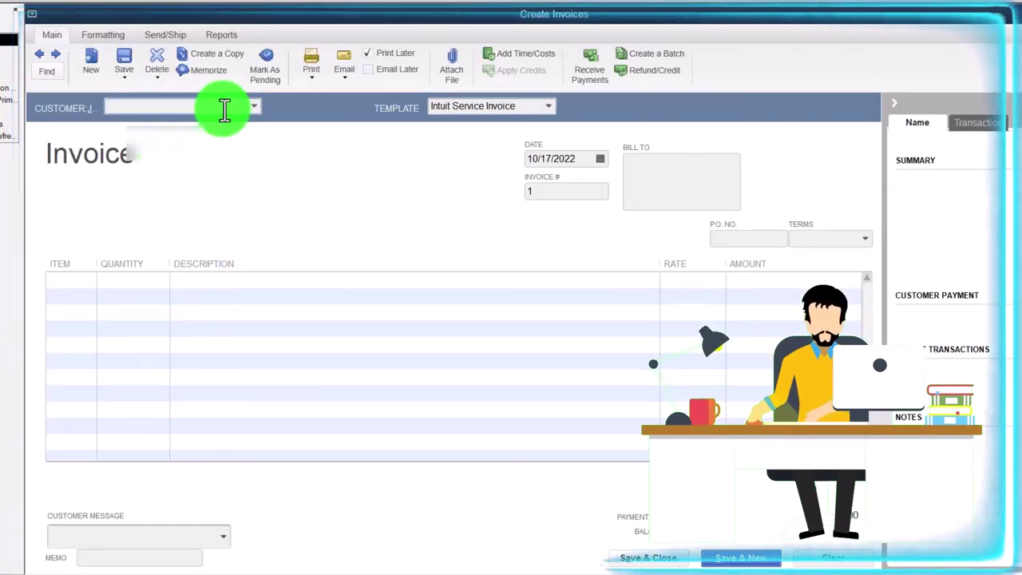
{"action": "left_click", "coordinate": [253, 106]}
{"action": "left_click", "coordinate": [160, 152]}
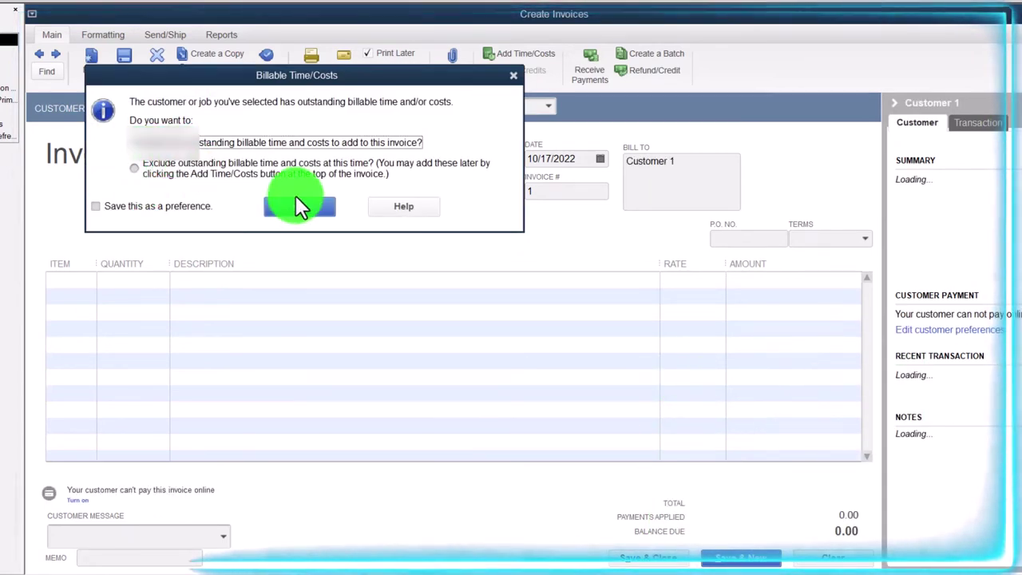
Add the outstanding billable item Inv Item 1, dated 01/02/2022 with an amount of 60.00, to the invoice
{"action": "left_click", "coordinate": [297, 206]}
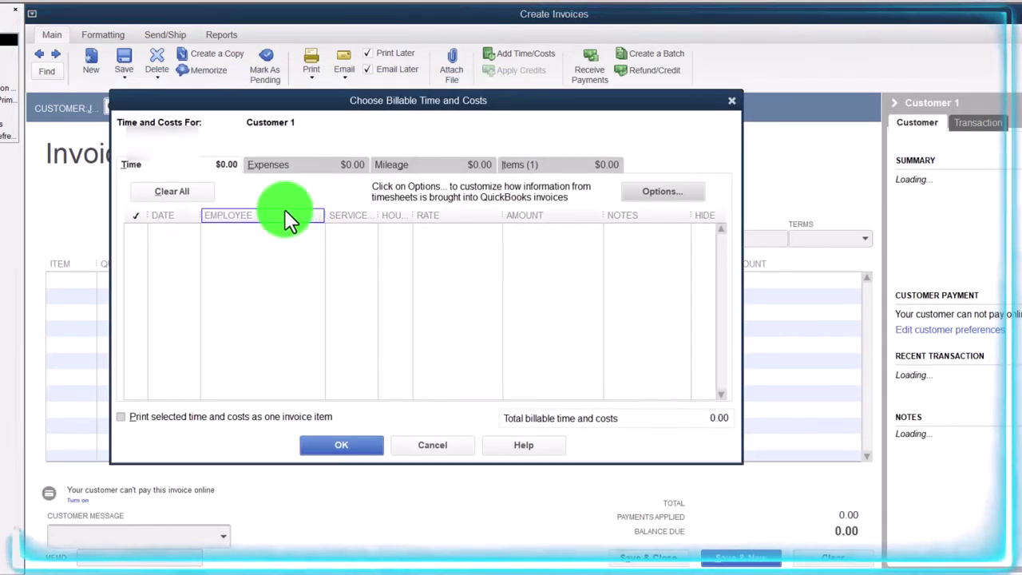
{"action": "left_click", "coordinate": [515, 166]}
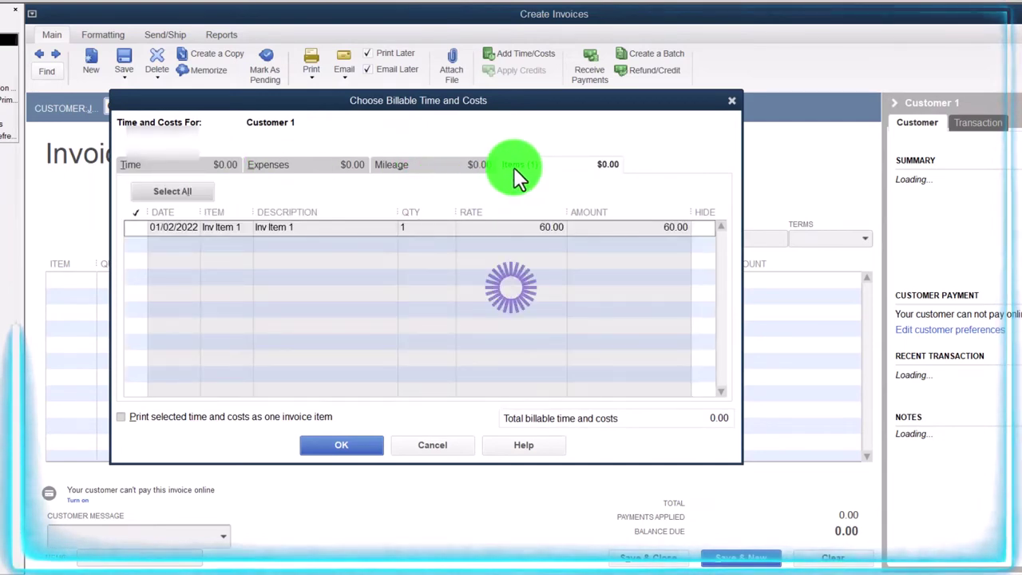
{"action": "left_click", "coordinate": [137, 228]}
{"action": "left_click", "coordinate": [332, 446]}
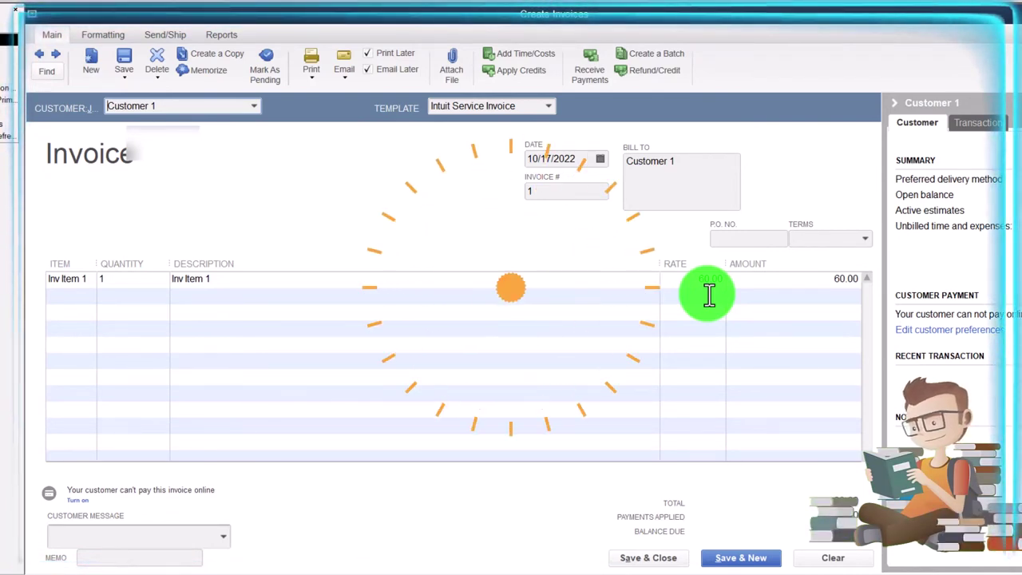
Turn off the Print Later and Email Later options on Customer 1's invoice dated 10/17/2022, and save and close it
{"action": "left_click", "coordinate": [584, 157]}
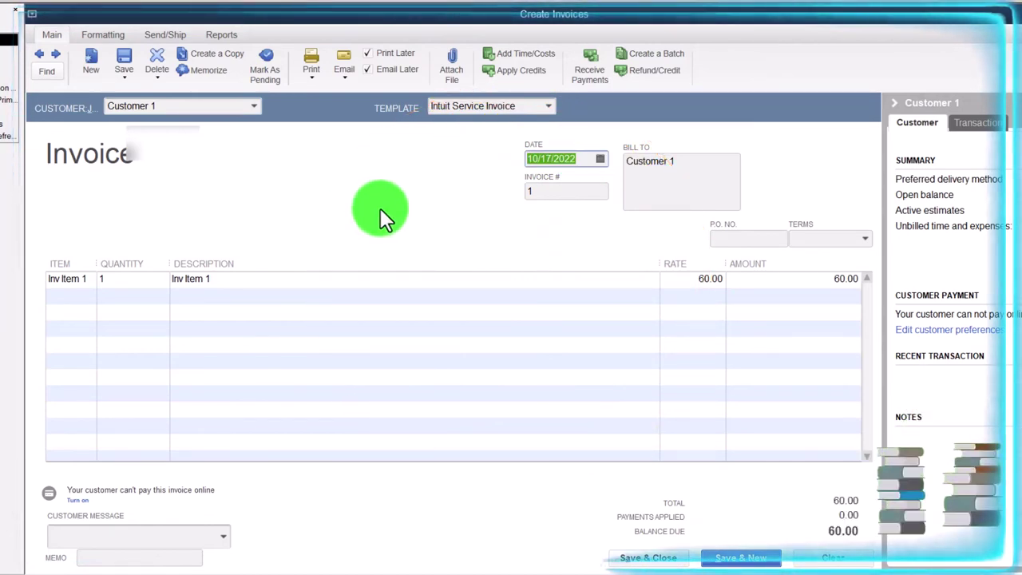
{"action": "key", "text": "Tab"}
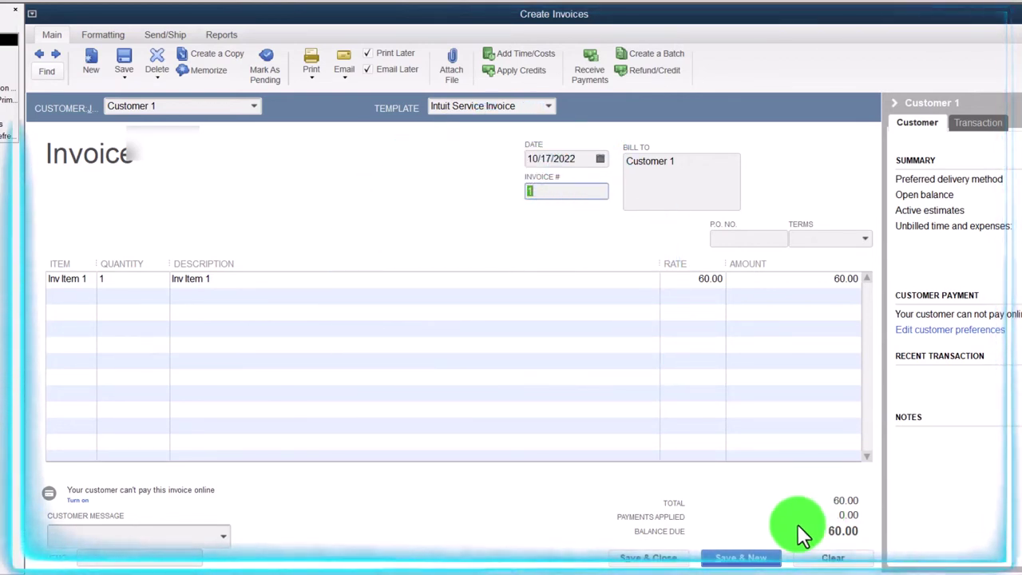
{"action": "left_click", "coordinate": [647, 559]}
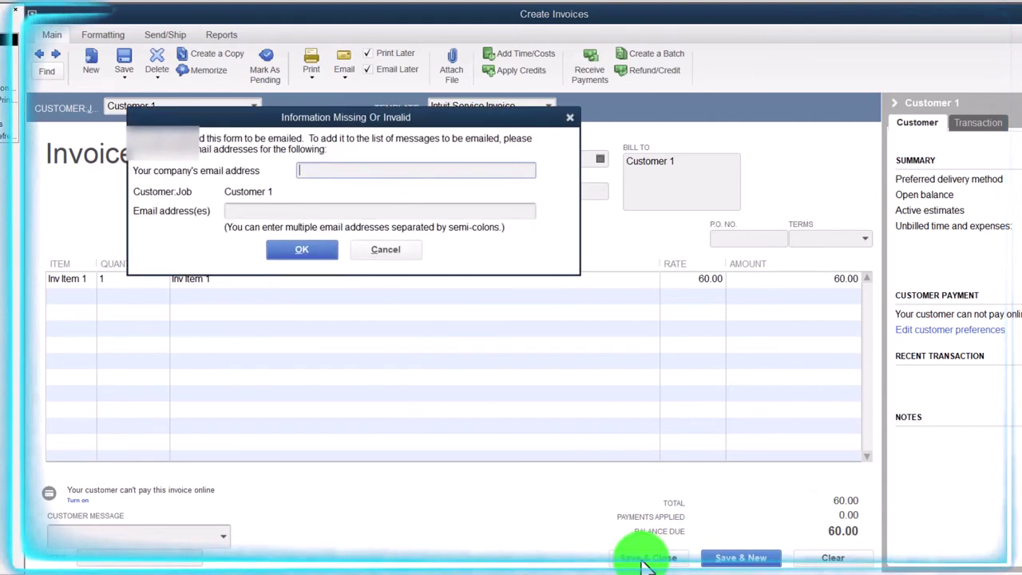
{"action": "left_click", "coordinate": [572, 116]}
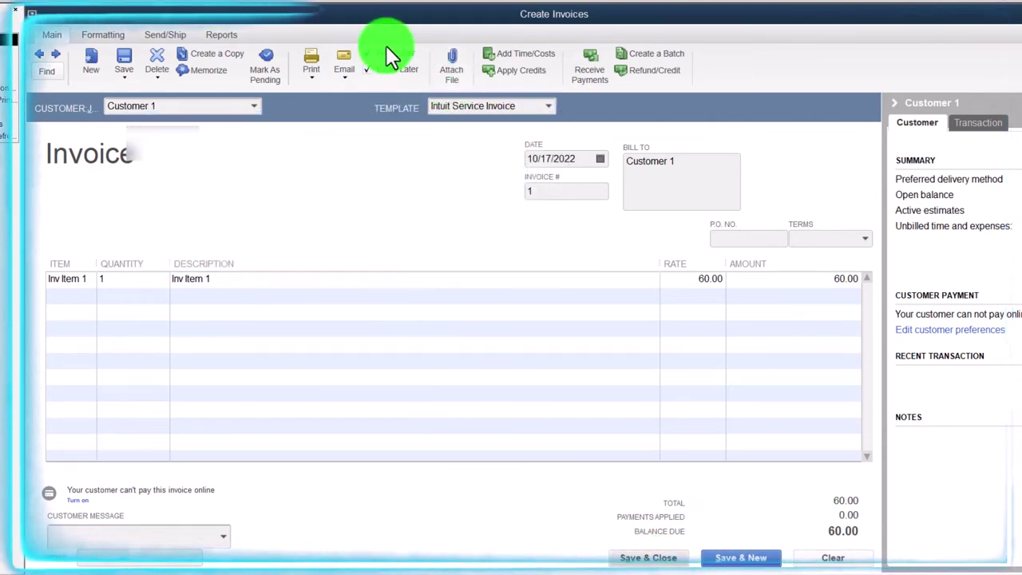
{"action": "left_click", "coordinate": [367, 53]}
{"action": "left_click", "coordinate": [368, 69]}
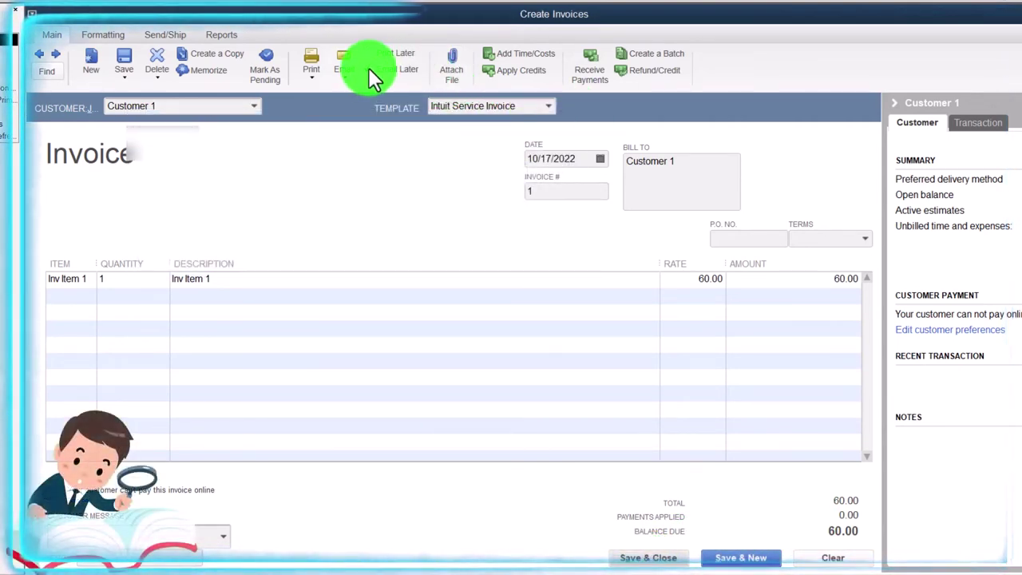
{"action": "left_click", "coordinate": [653, 557]}
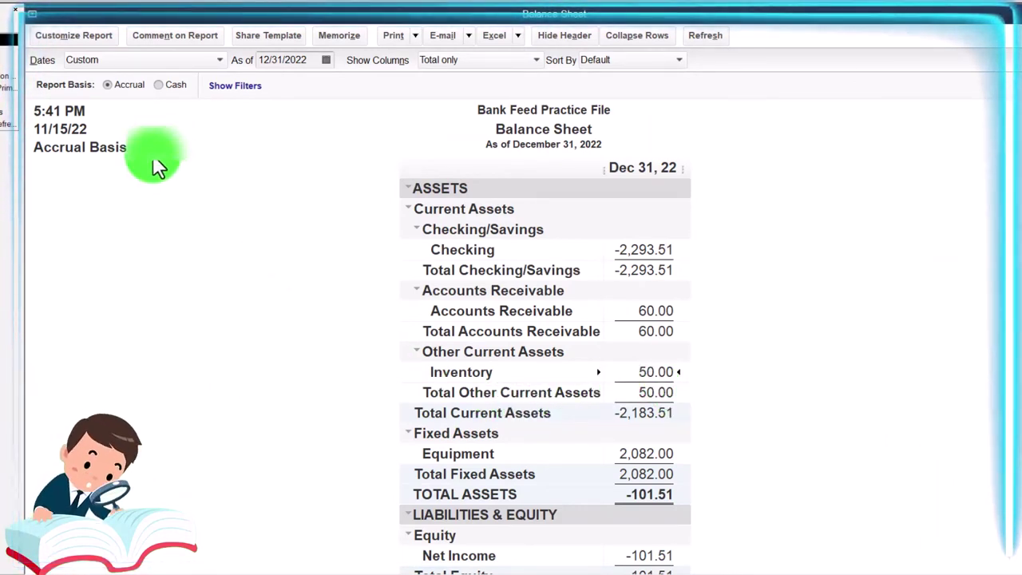
Set the Balance Sheet's advanced options to display Active rows
{"action": "left_click", "coordinate": [84, 35]}
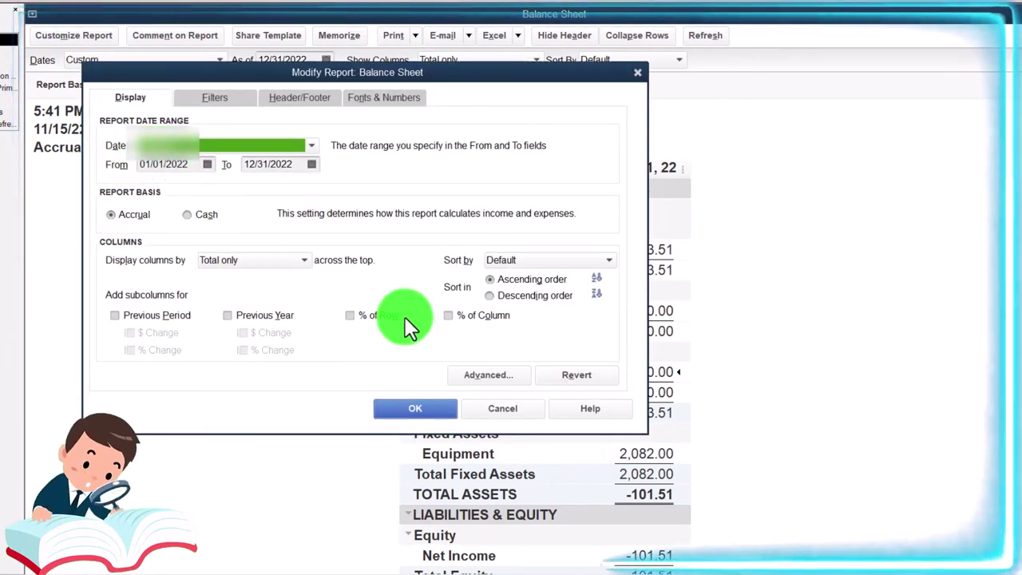
{"action": "left_click", "coordinate": [486, 371]}
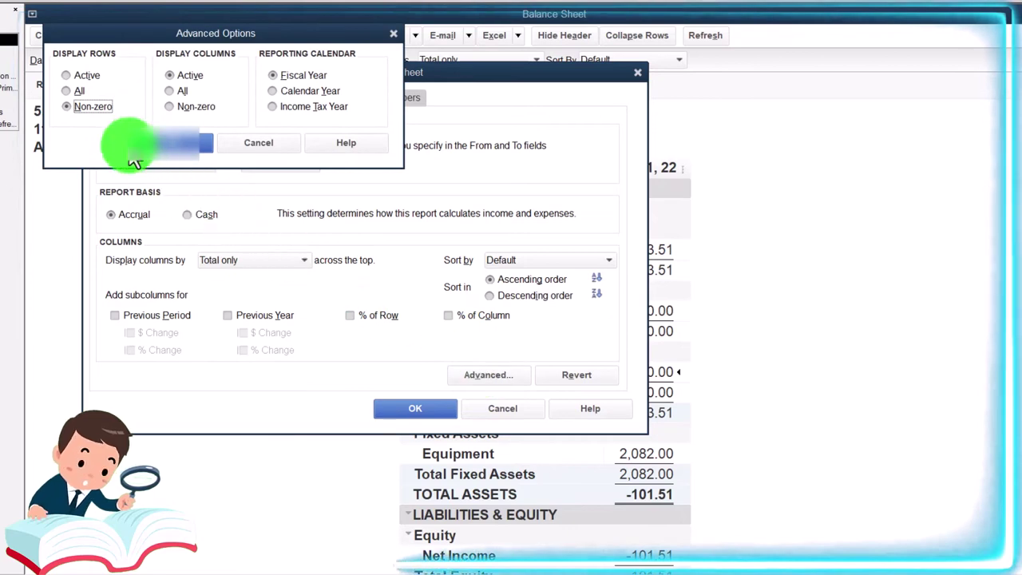
{"action": "left_click", "coordinate": [65, 72]}
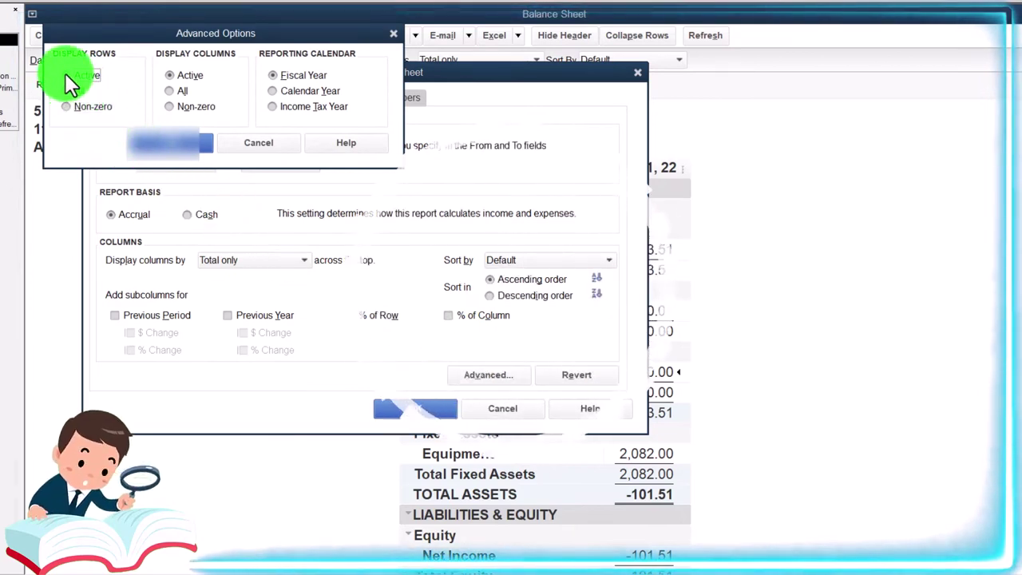
{"action": "left_click", "coordinate": [152, 141]}
{"action": "left_click", "coordinate": [435, 410]}
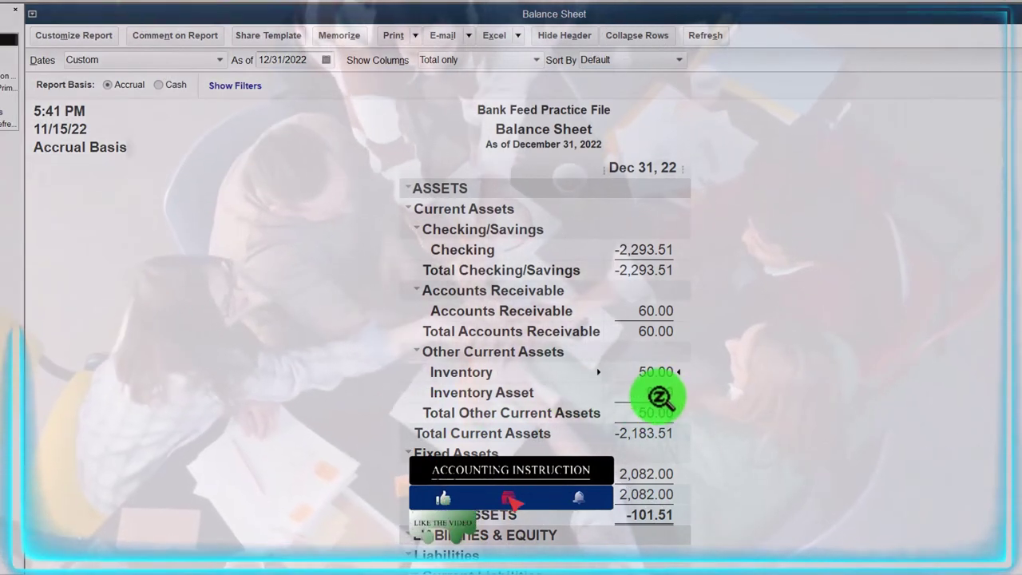
Examine the transactions behind Inventory Asset on the Balance Sheet and the Inventory Valuation Summary, and return to the home page
{"action": "double_click", "coordinate": [653, 391]}
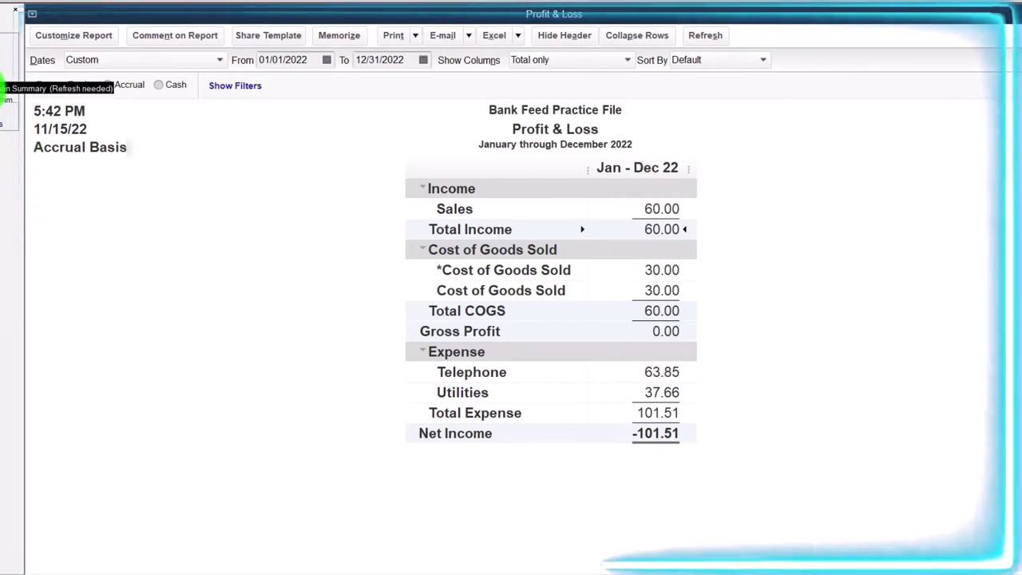
{"action": "left_click", "coordinate": [6, 84]}
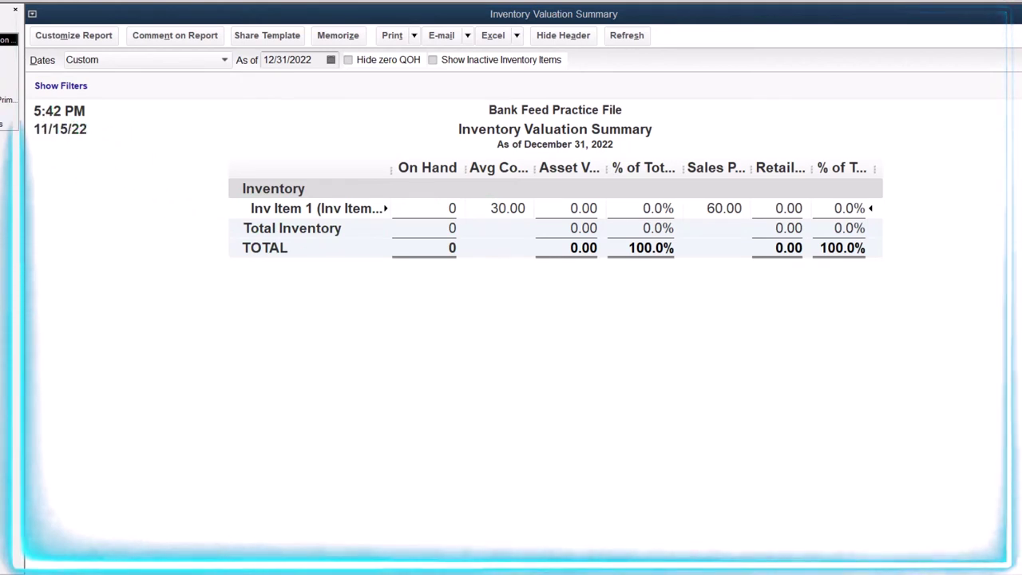
{"action": "left_click", "coordinate": [5, 132]}
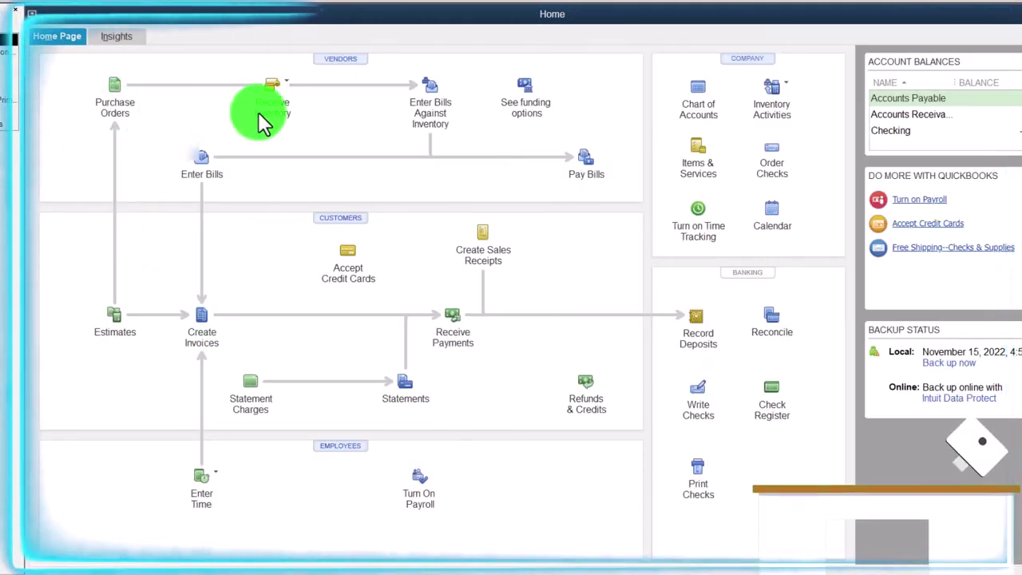
{"action": "left_click", "coordinate": [290, 92]}
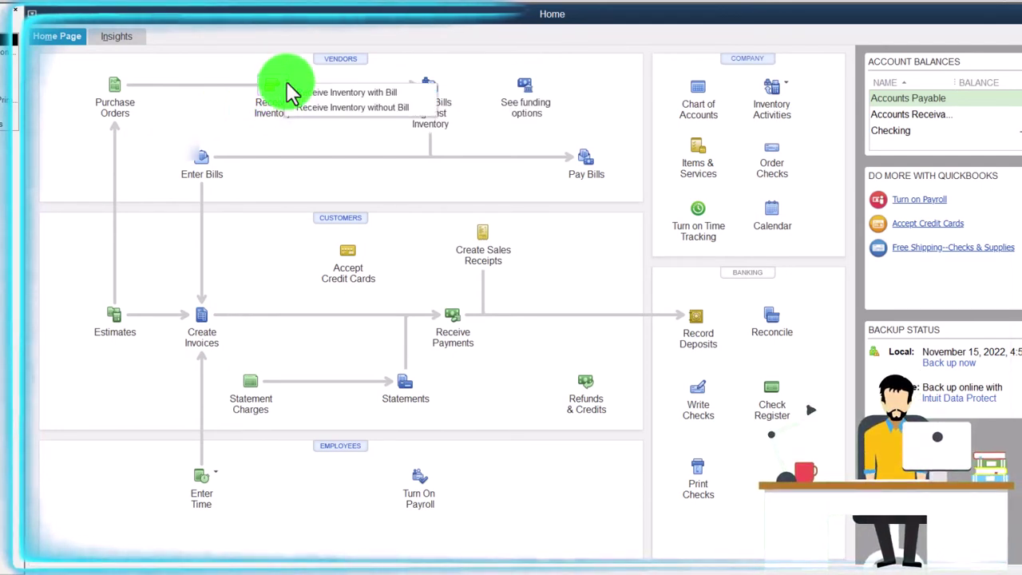
{"action": "left_click", "coordinate": [287, 172]}
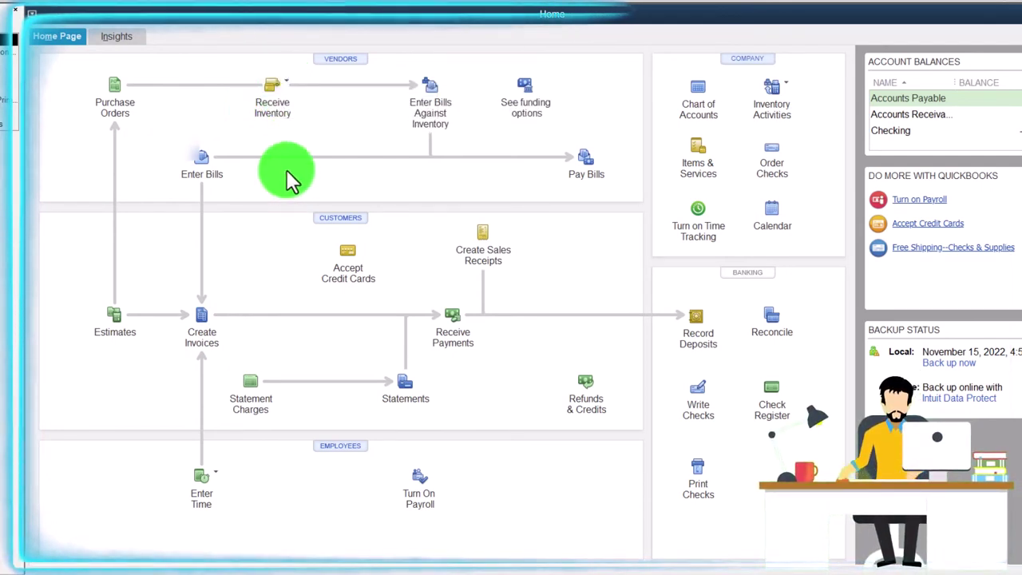
Start a check from the Checking account dated 10/17/2022, payable to Primerica01 for 50.00
{"action": "left_click", "coordinate": [699, 407]}
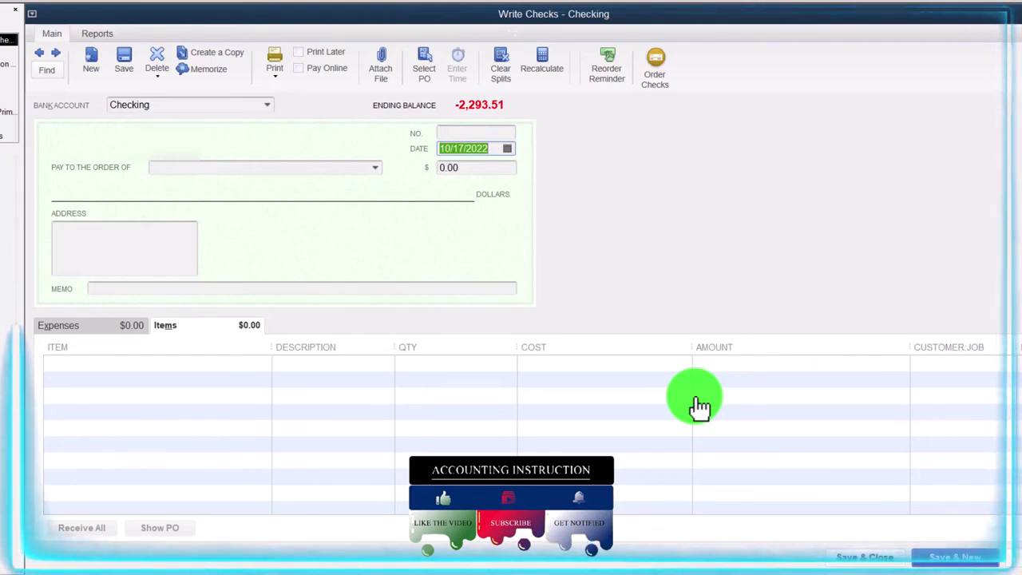
{"action": "key", "text": "Tab"}
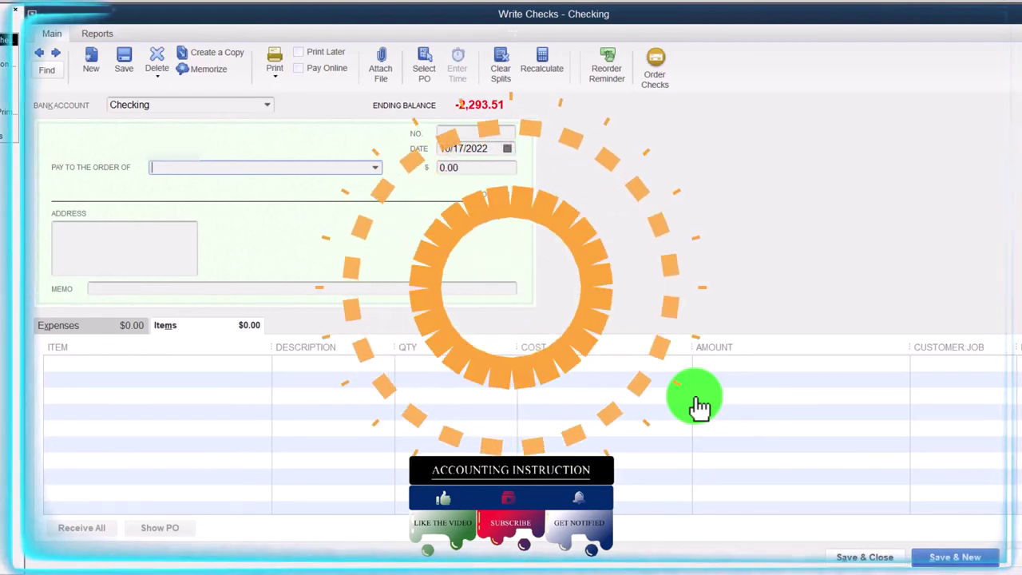
{"action": "type", "text": "Primerica"}
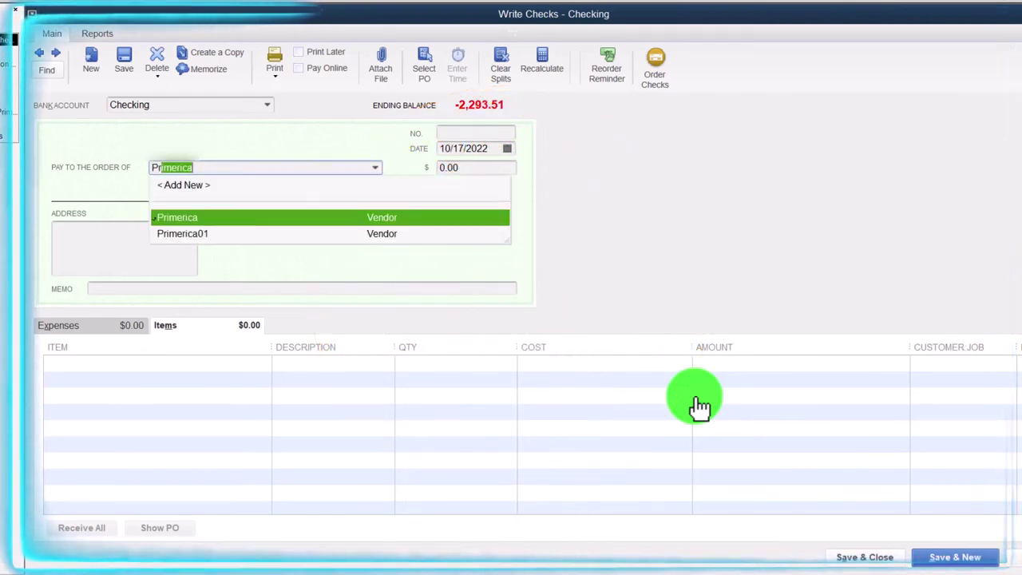
{"action": "key", "text": "Down"}
{"action": "key", "text": "Tab"}
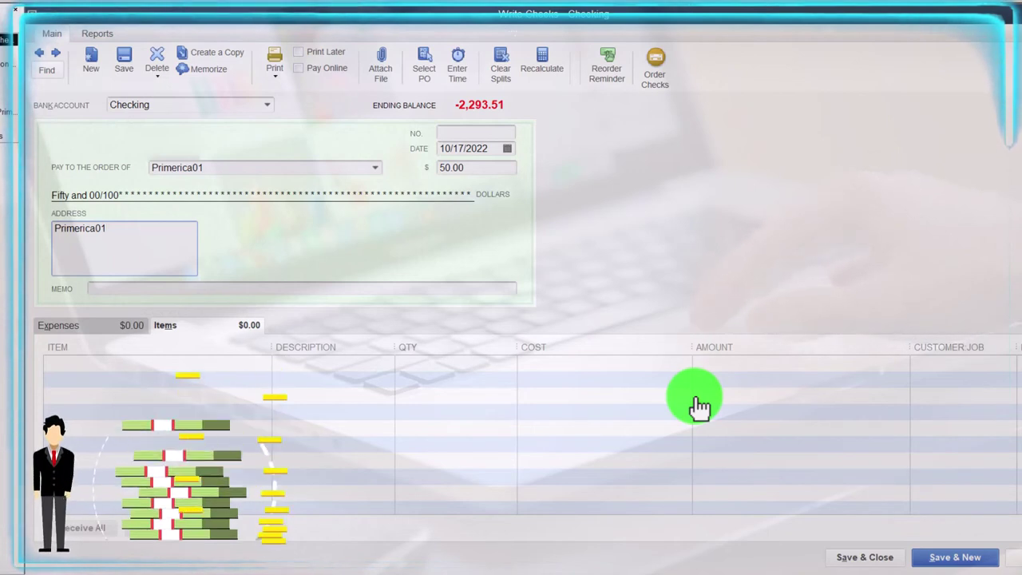
{"action": "key", "text": "Tab"}
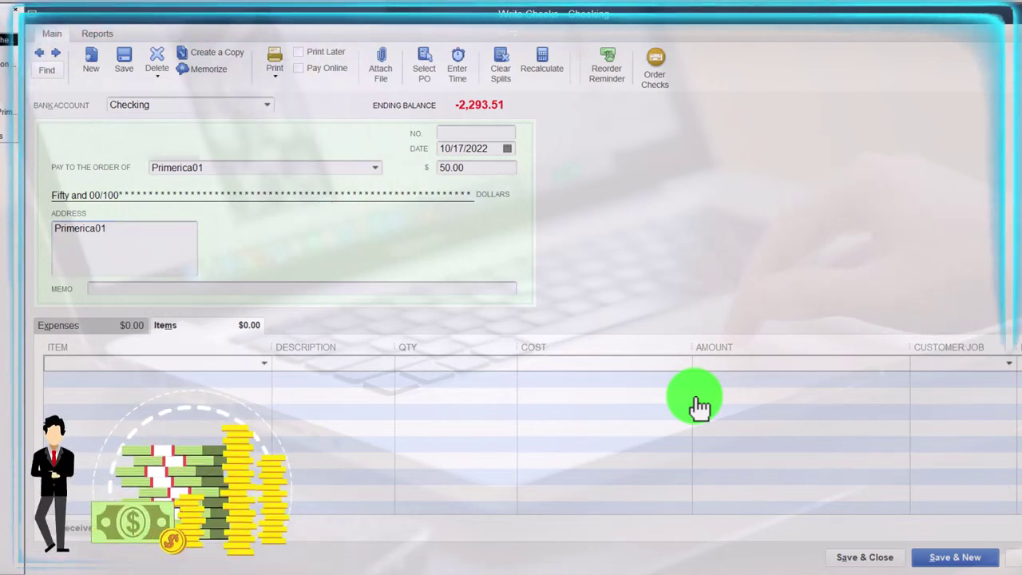
Start a new Inventory Part item from the check's first item line, with Inv Item 2 as its name, purchase description and sales description
{"action": "left_click", "coordinate": [264, 366]}
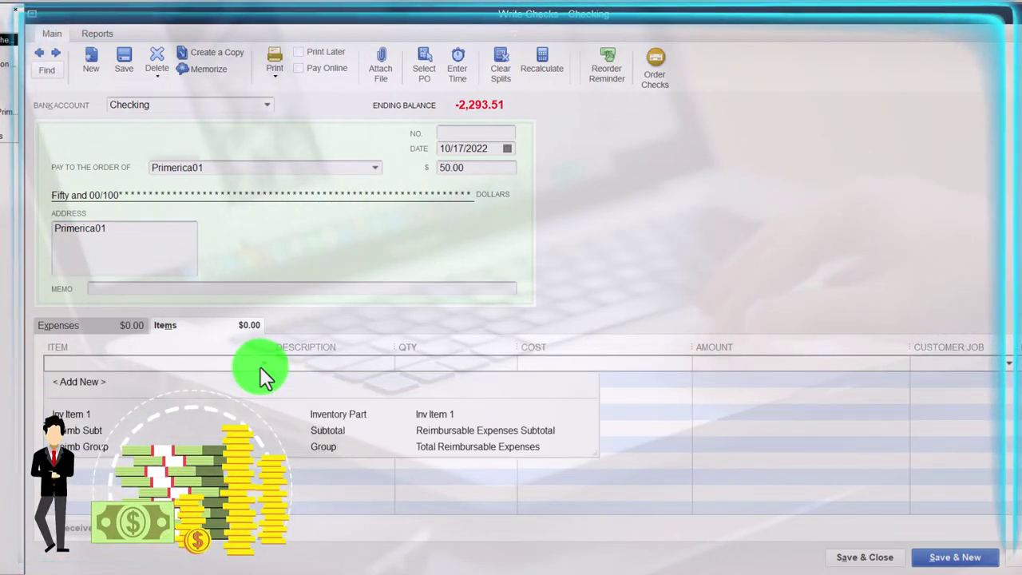
{"action": "left_click", "coordinate": [83, 384]}
{"action": "left_click_drag", "start_coordinate": [262, 69], "coordinate": [693, 39]}
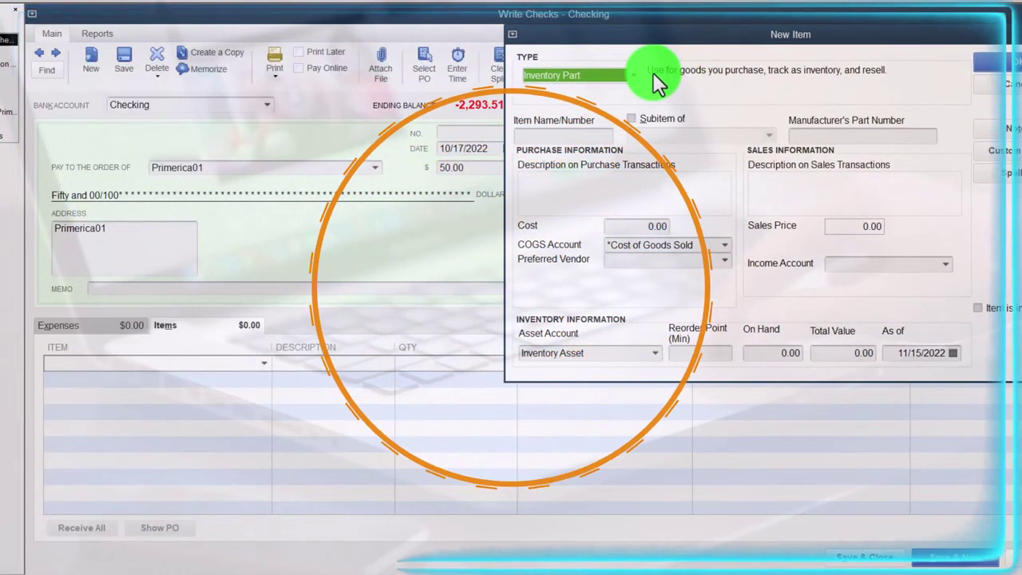
{"action": "left_click", "coordinate": [633, 76]}
{"action": "left_click", "coordinate": [575, 109]}
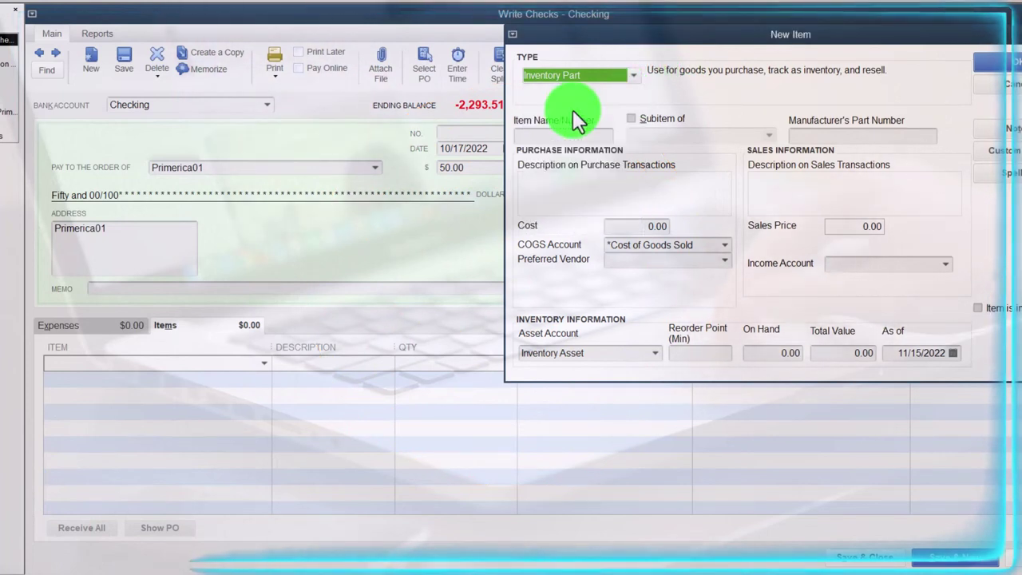
{"action": "key", "text": "Tab"}
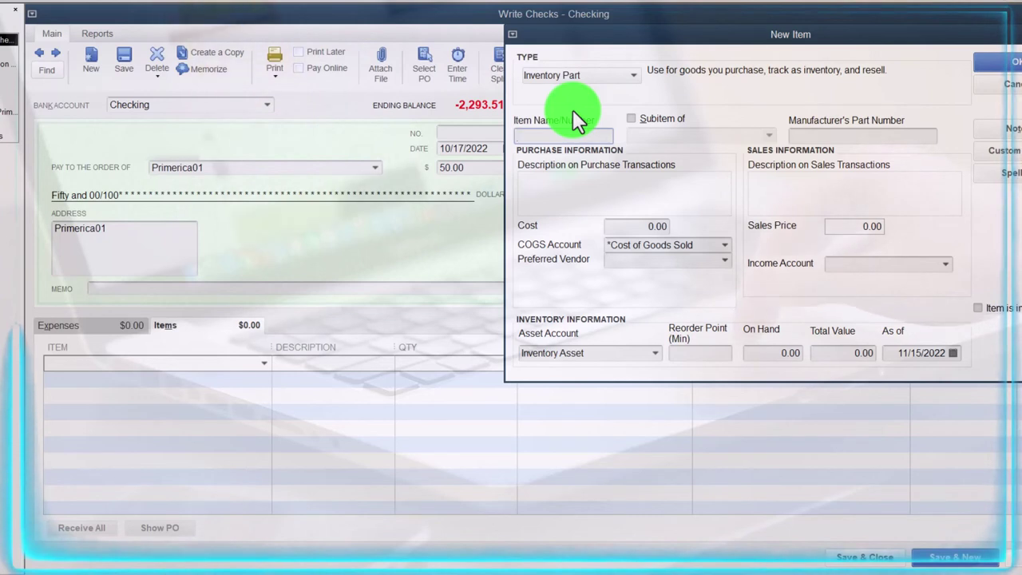
{"action": "type", "text": "Inv Item "}
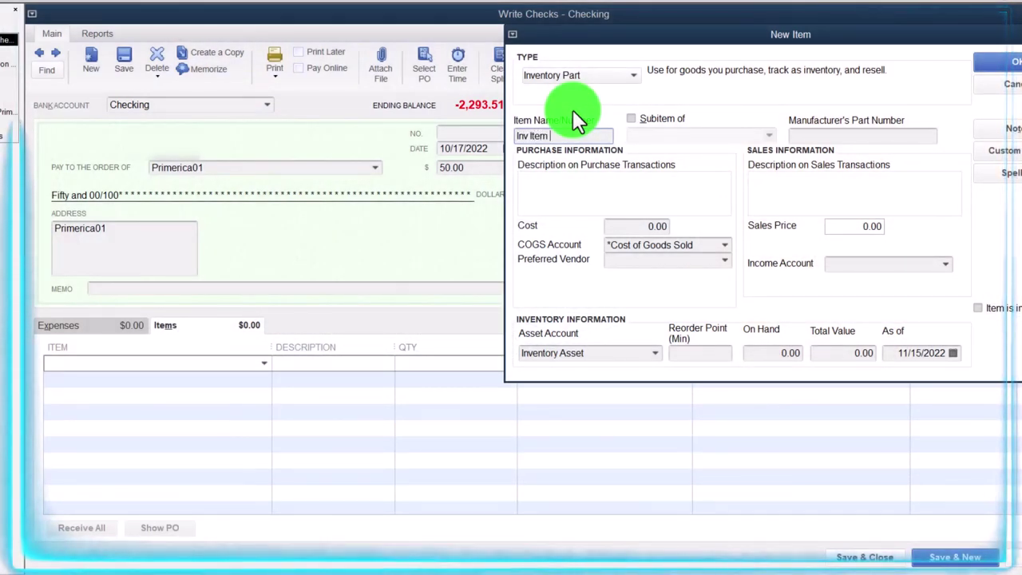
{"action": "type", "text": "2"}
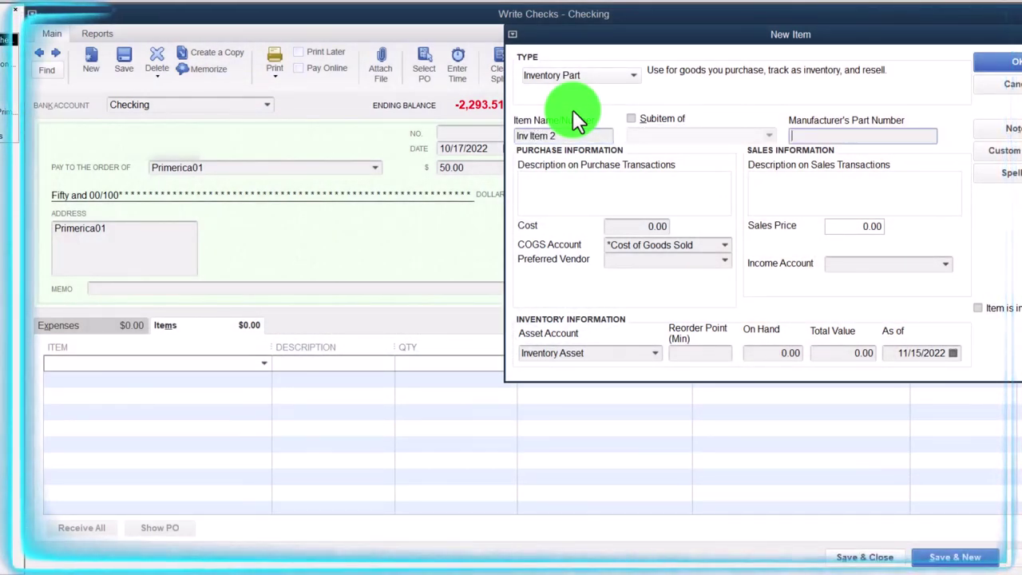
{"action": "left_click_drag", "start_coordinate": [570, 142], "coordinate": [514, 124]}
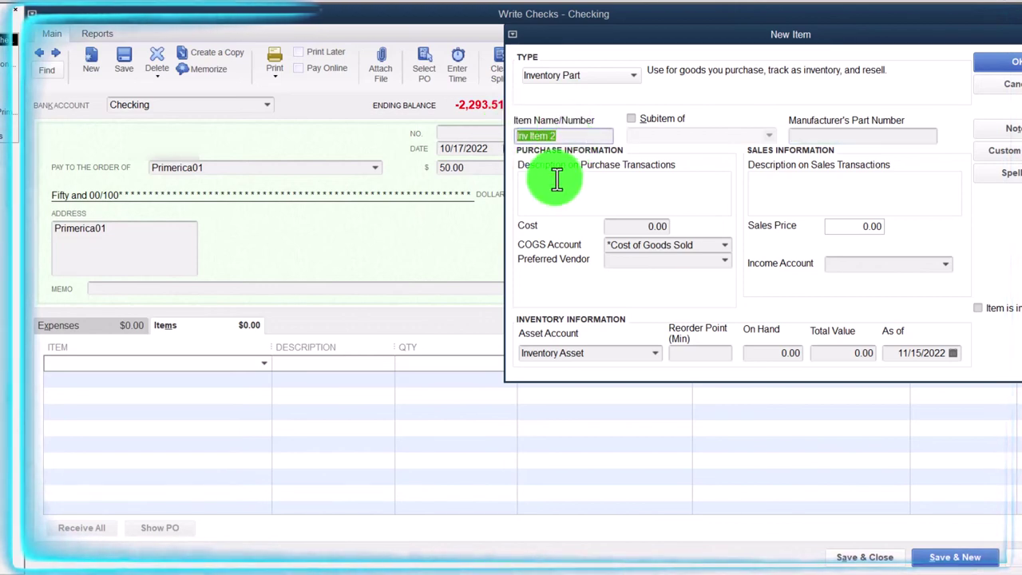
{"action": "type", "text": "Inv Item 2"}
{"action": "left_click", "coordinate": [701, 176]}
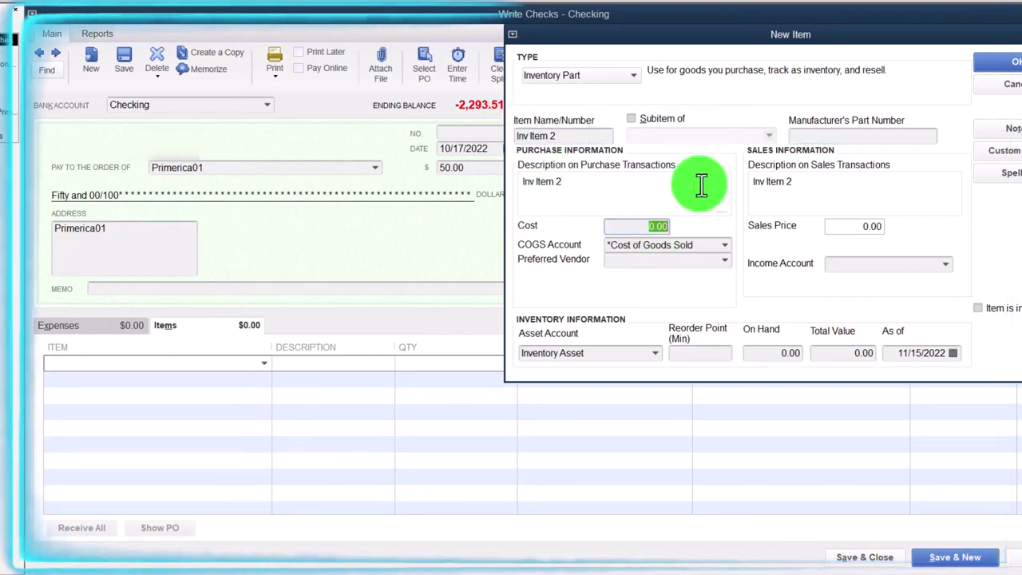
Set Inv Item 2's cost to 50.00, sales price to 100.00 and income account to Sales, and save the item to the check
{"action": "type", "text": "5"}
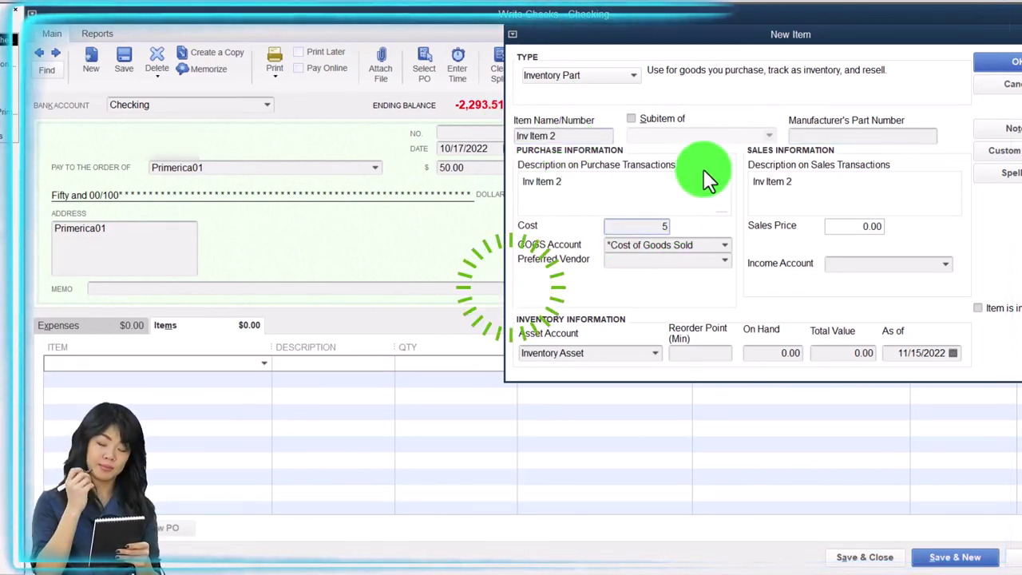
{"action": "type", "text": "0"}
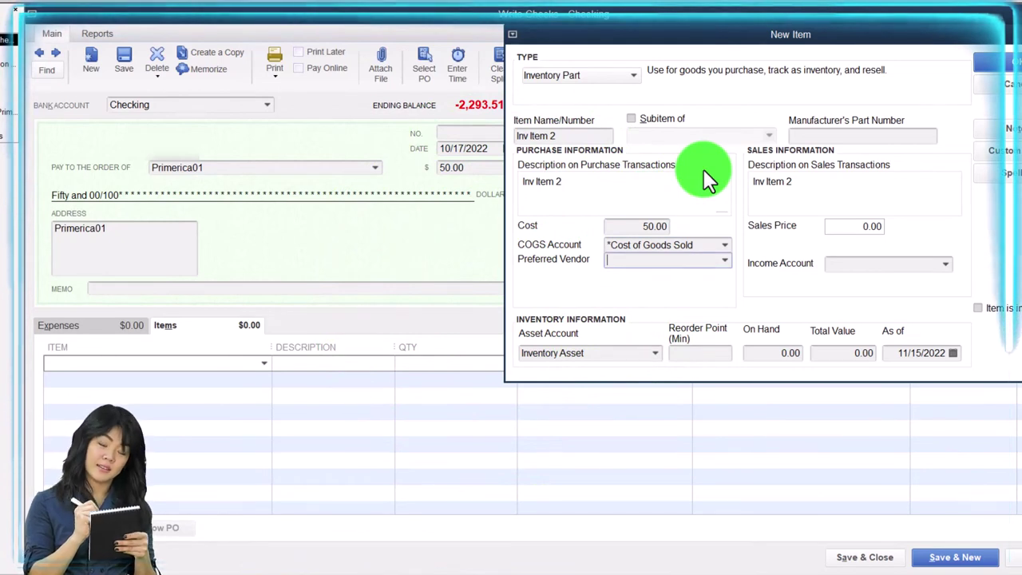
{"action": "key", "text": "Tab"}
{"action": "type", "text": "100"}
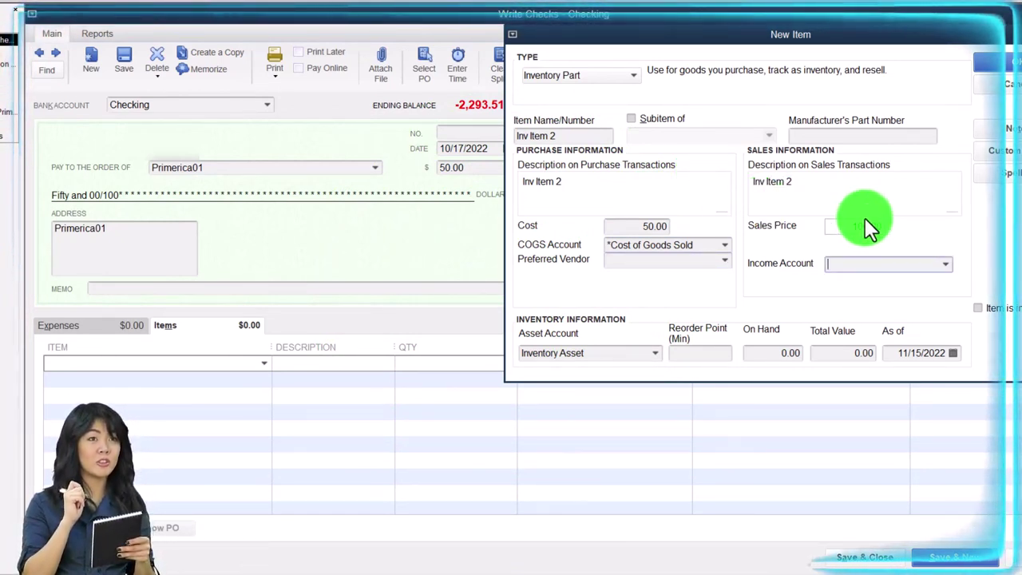
{"action": "type", "text": "Sales"}
{"action": "key", "text": "Tab"}
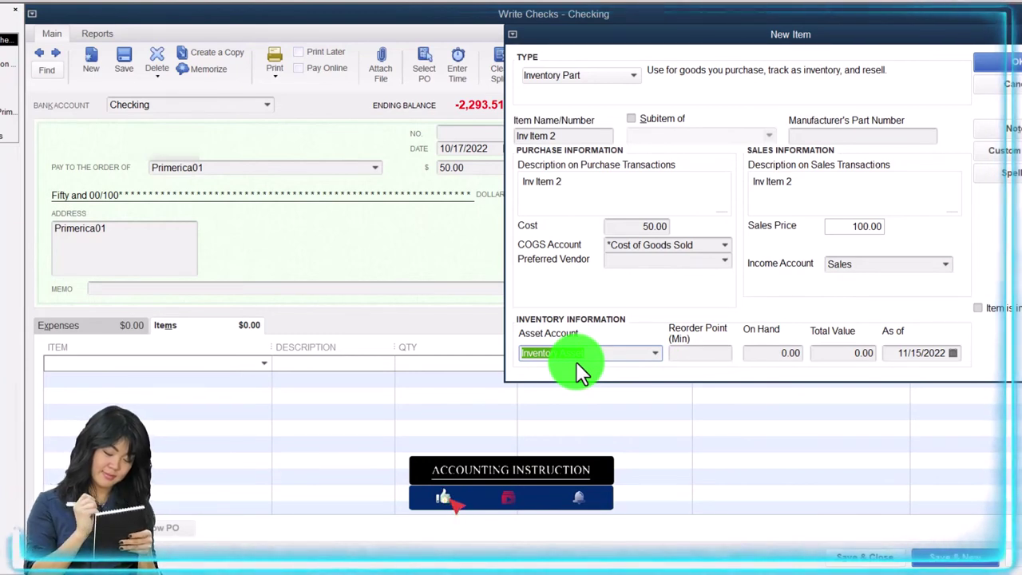
{"action": "left_click", "coordinate": [725, 244]}
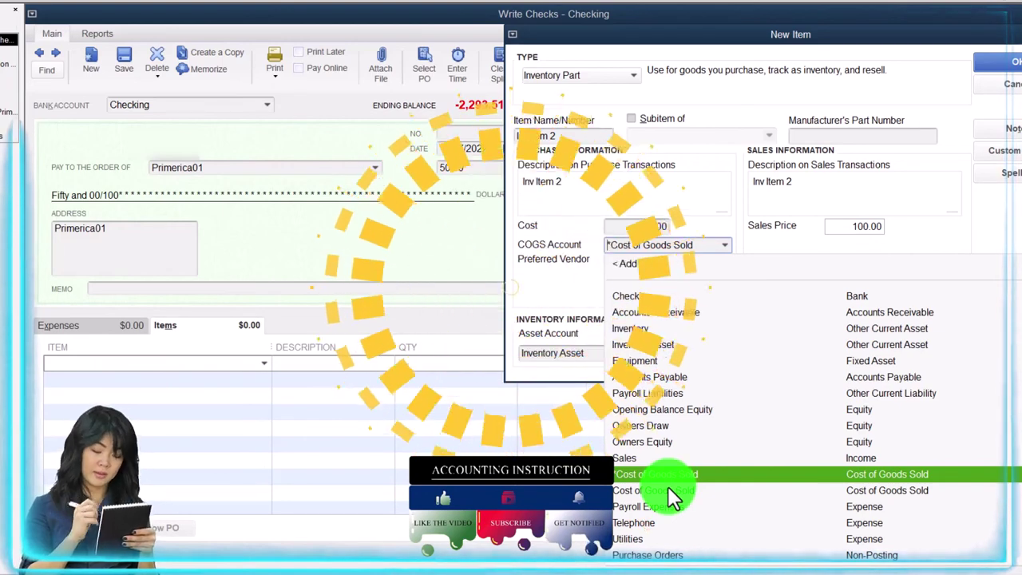
{"action": "left_click", "coordinate": [567, 231]}
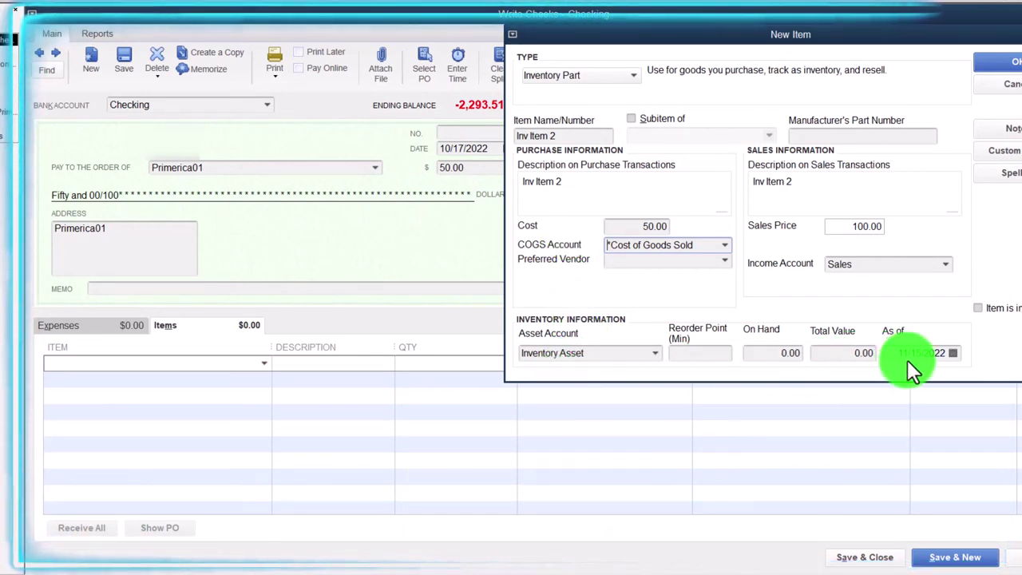
{"action": "left_click", "coordinate": [1002, 68]}
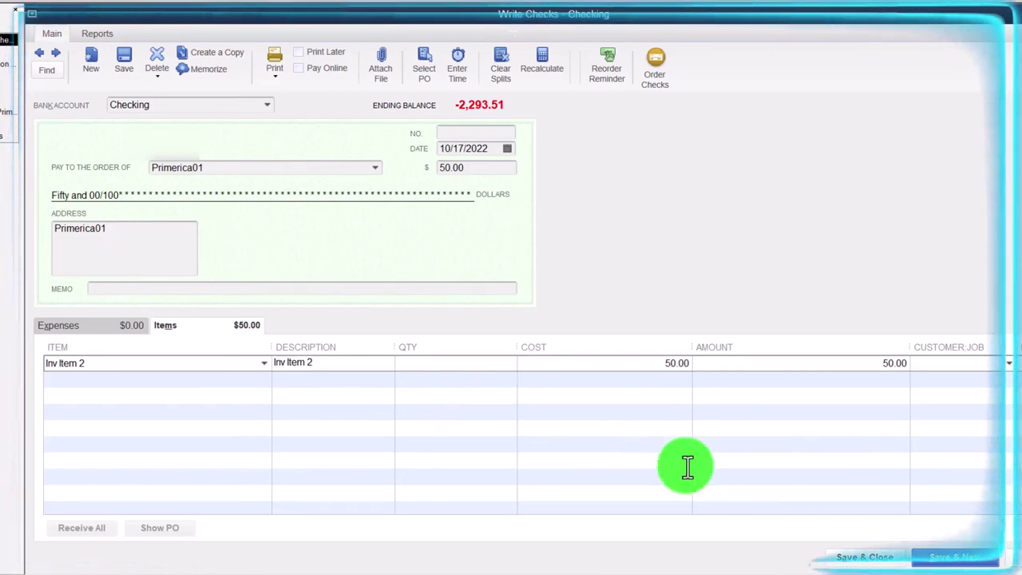
Save and close the 50.00 check to Primerica01
{"action": "left_click", "coordinate": [873, 563]}
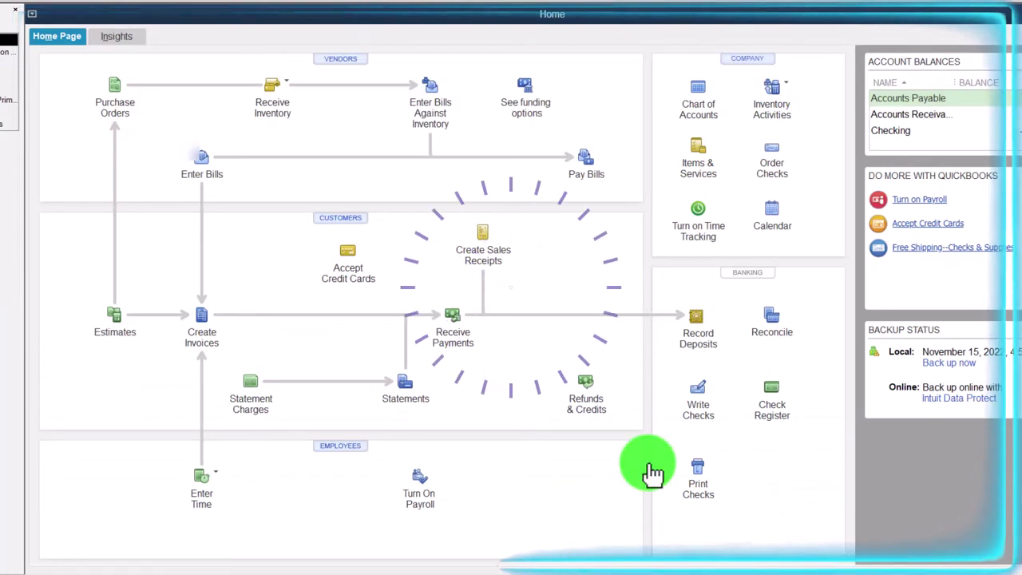
Examine the transactions behind Checking and Inventory Asset on the Balance Sheet, including the Primerica01 check, and the Inventory Valuation Summary
{"action": "left_click", "coordinate": [5, 76]}
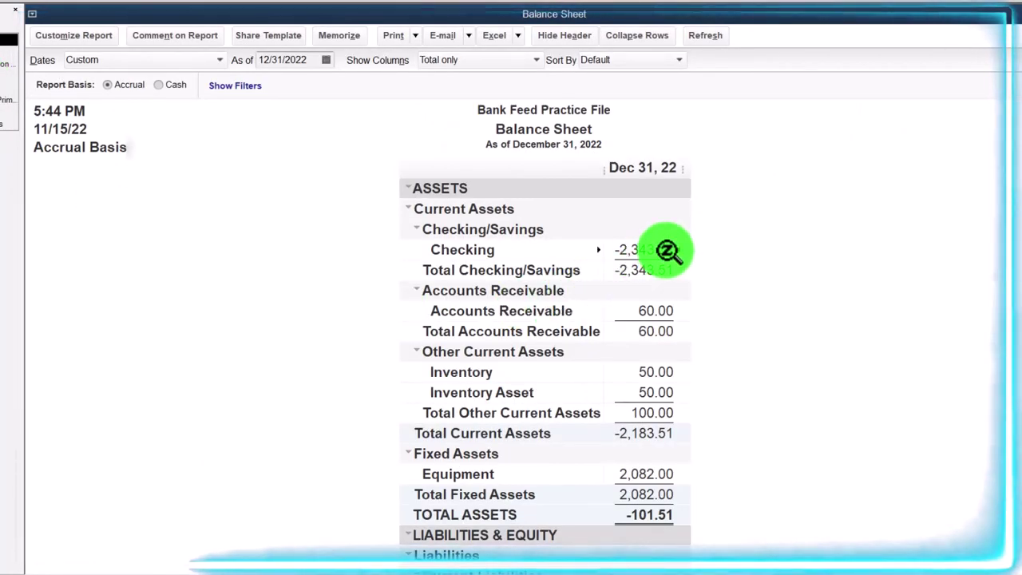
{"action": "double_click", "coordinate": [666, 251]}
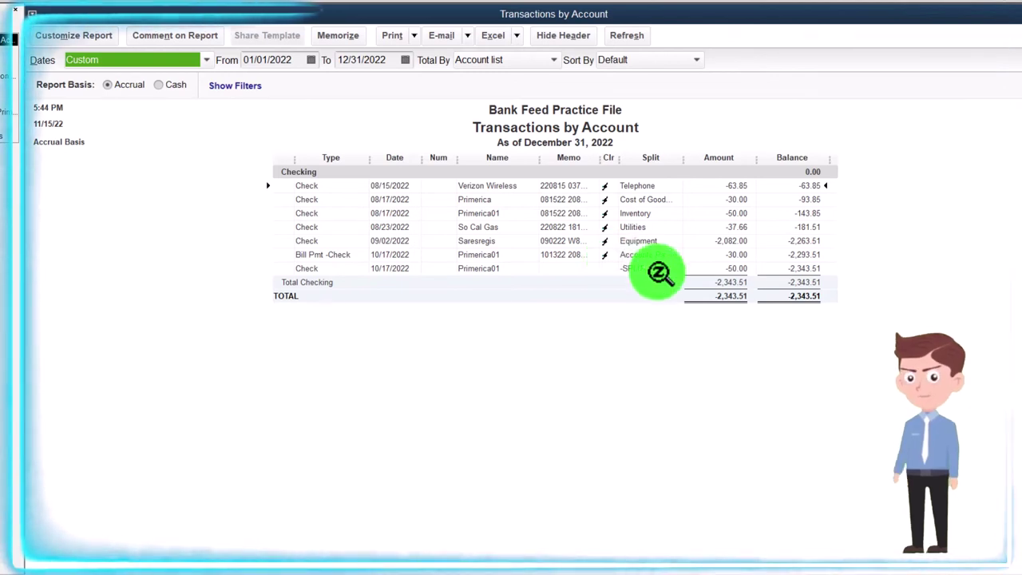
{"action": "left_click", "coordinate": [728, 270]}
{"action": "double_click", "coordinate": [728, 270]}
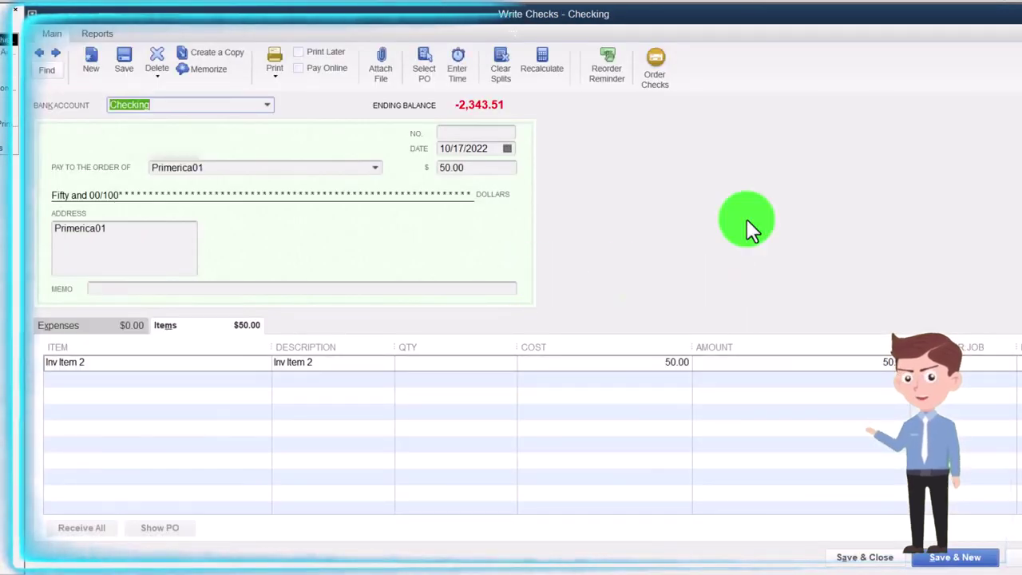
{"action": "key", "text": "Escape"}
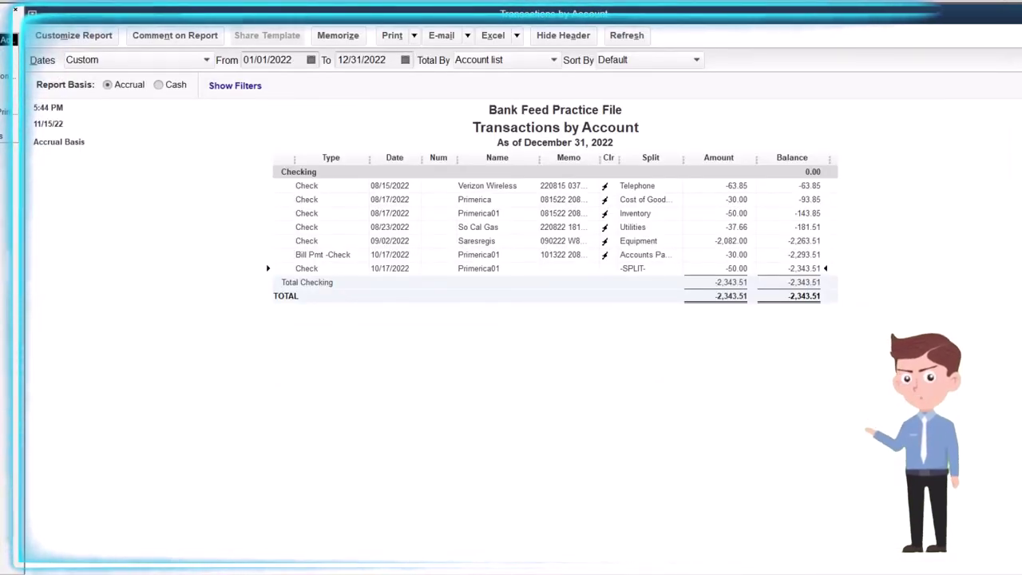
{"action": "key", "text": "Escape"}
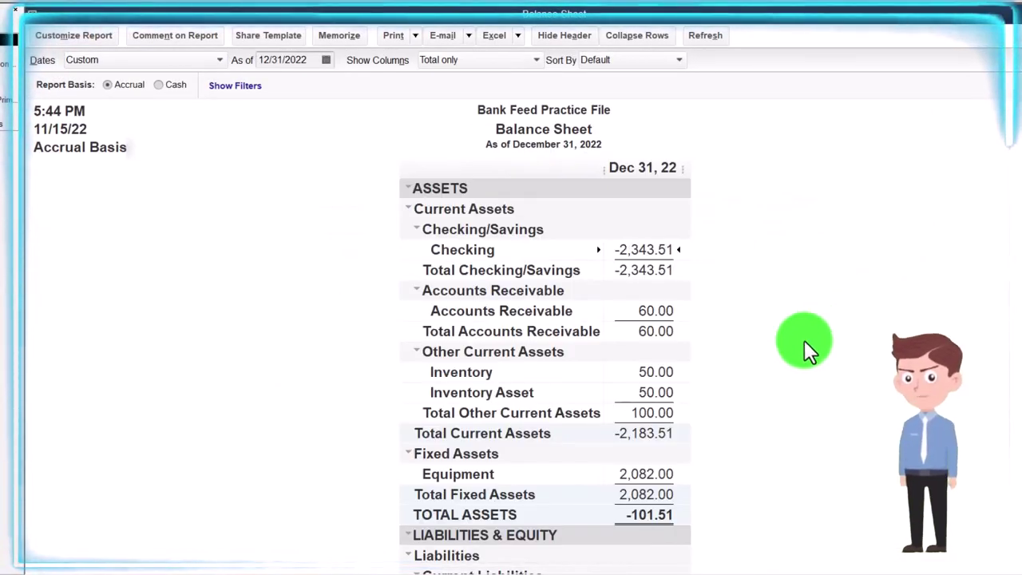
{"action": "double_click", "coordinate": [648, 392]}
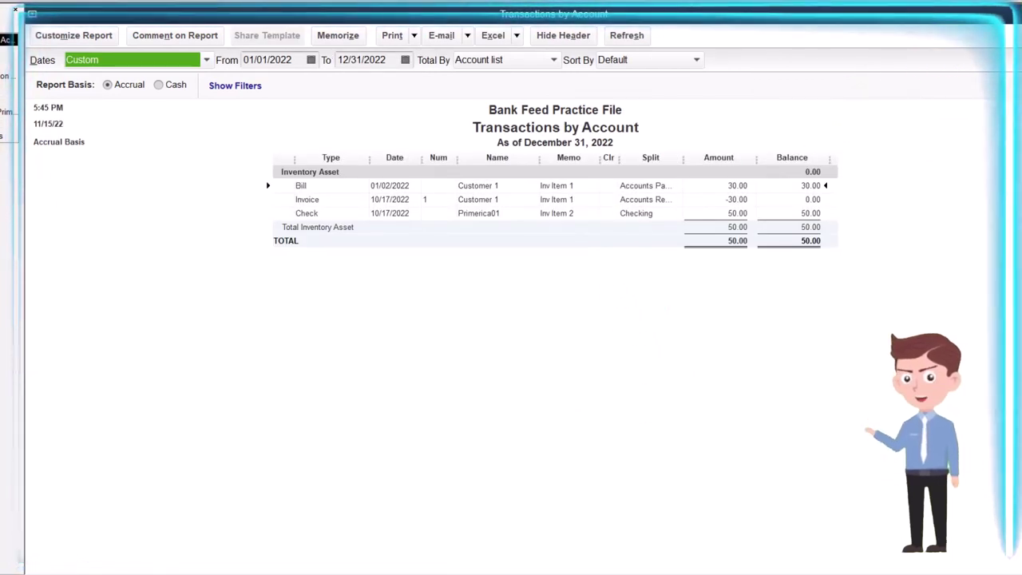
{"action": "key", "text": "Escape"}
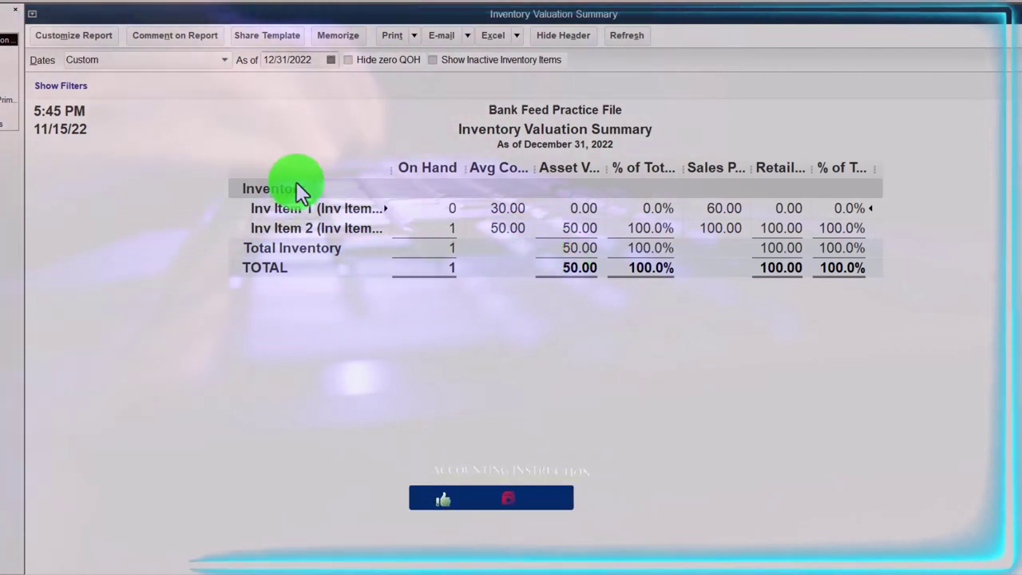
Try to match the unrecognized 50.00 PRIMERICA01 bank feed payment dated 9/19/2022 to an existing transaction
{"action": "left_click", "coordinate": [8, 94]}
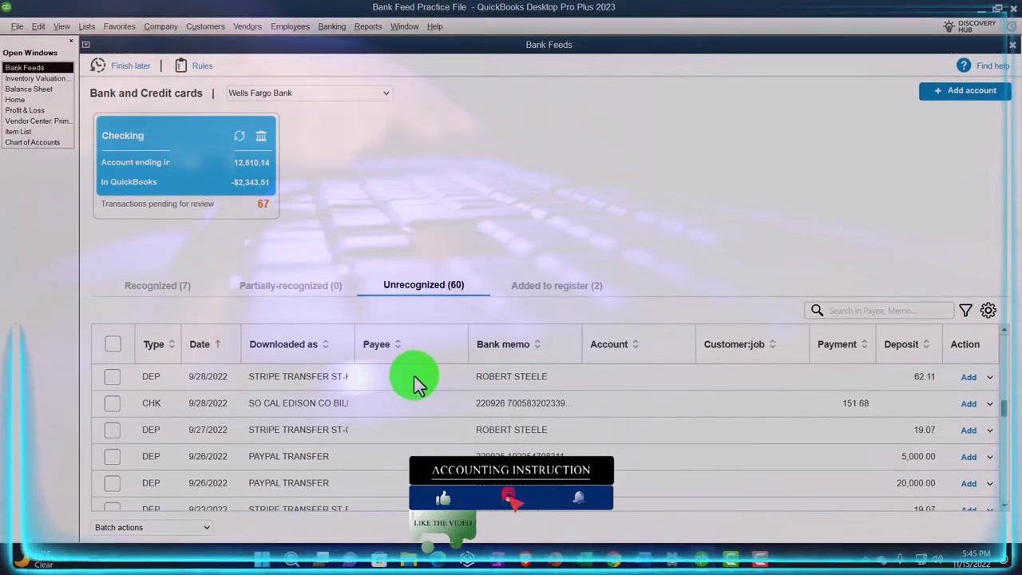
{"action": "left_click", "coordinate": [283, 343]}
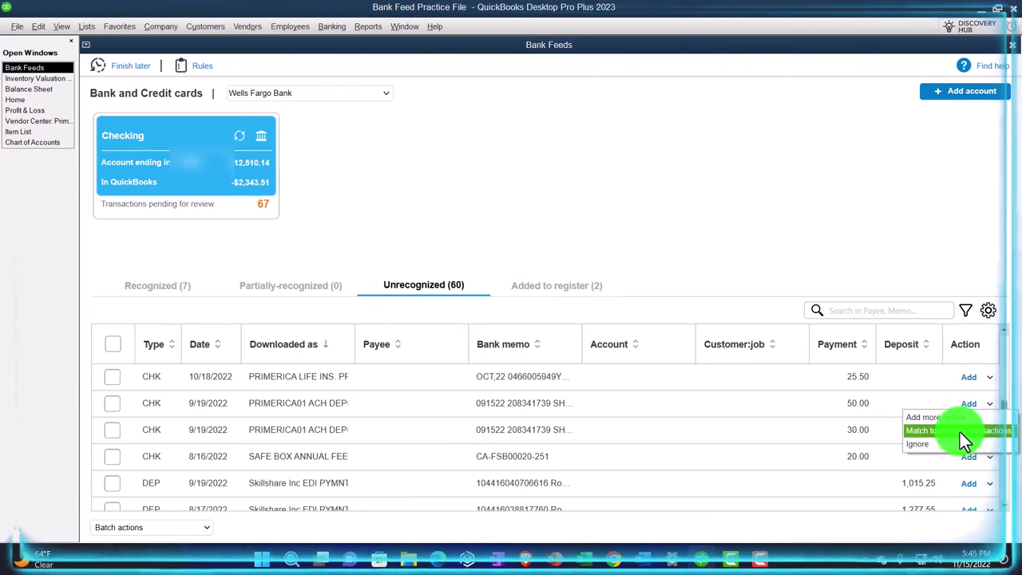
{"action": "left_click", "coordinate": [961, 436]}
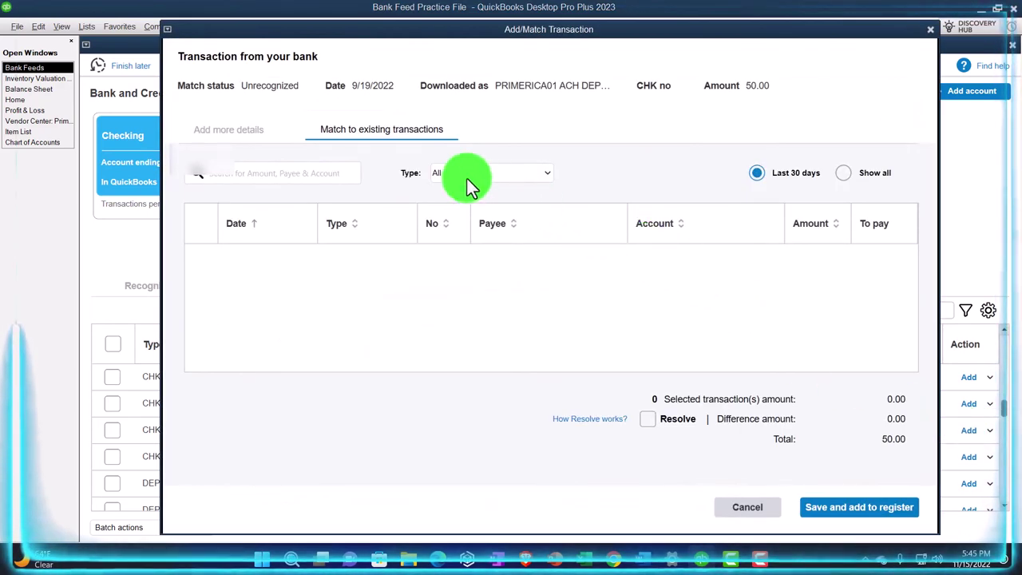
{"action": "left_click", "coordinate": [930, 29]}
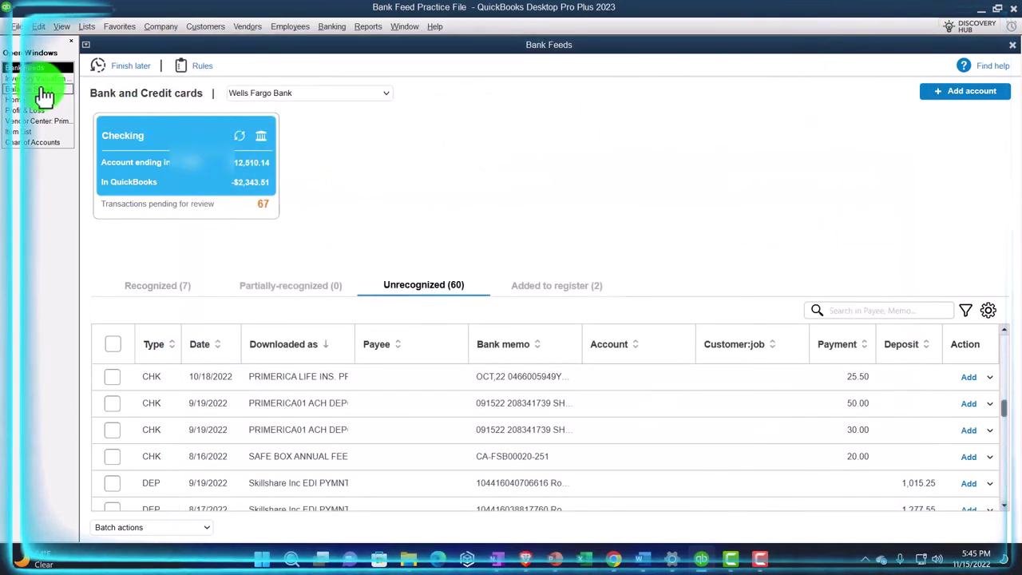
Open the Inv Item 2 check from Inventory Asset on the Balance Sheet, set its date to 08/01/2022 and save it
{"action": "left_click", "coordinate": [40, 90]}
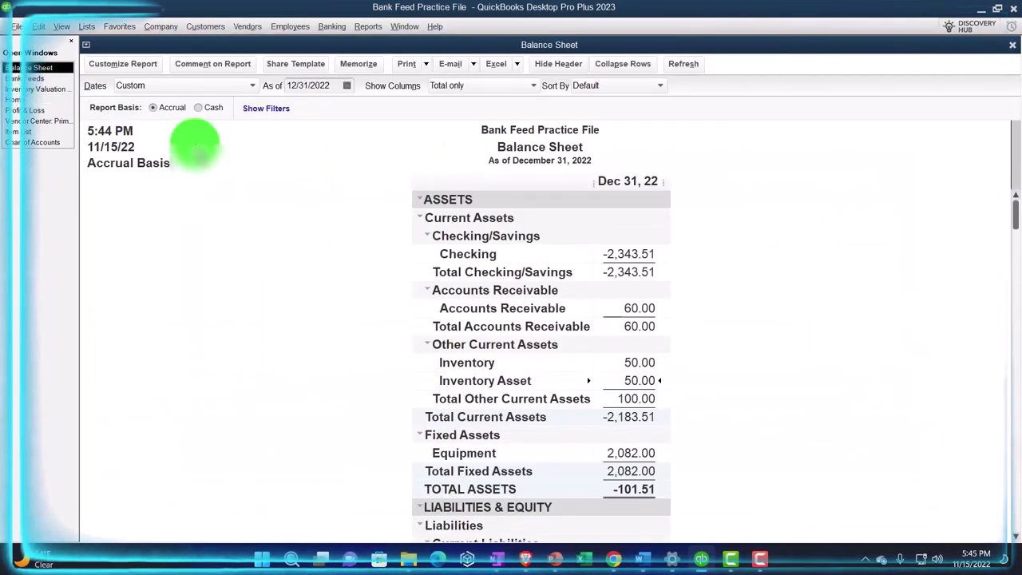
{"action": "double_click", "coordinate": [629, 381]}
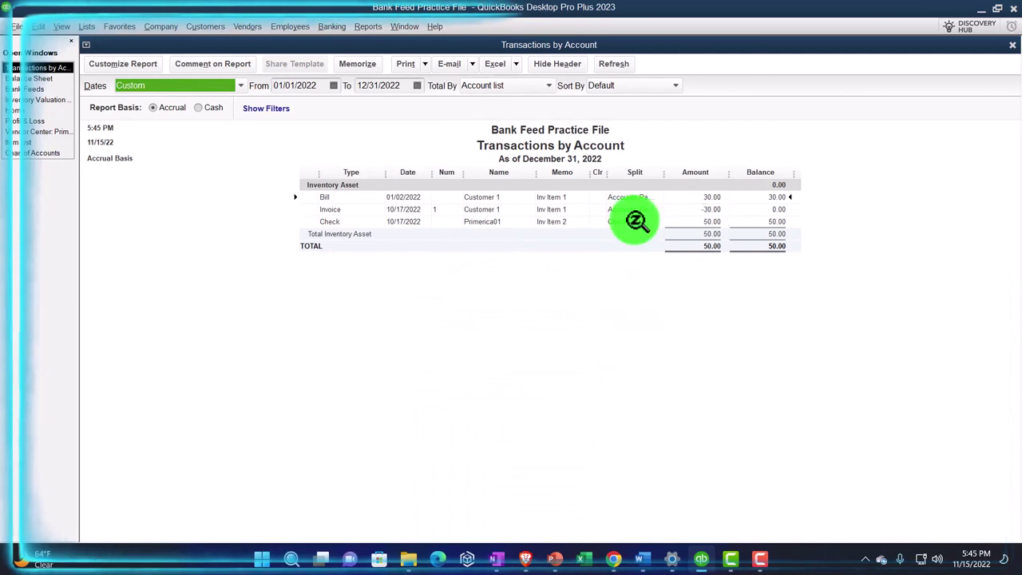
{"action": "double_click", "coordinate": [710, 221]}
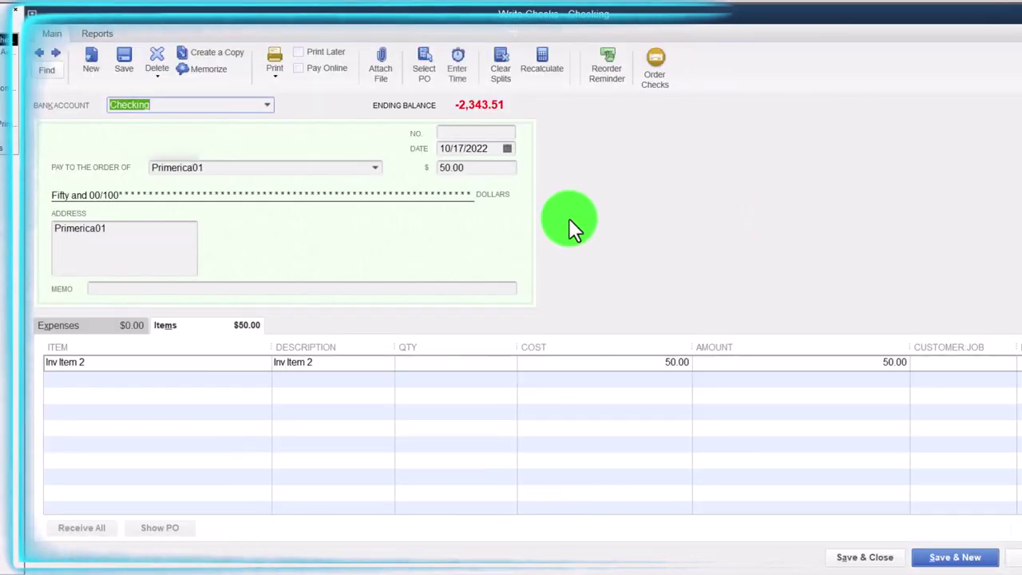
{"action": "left_click", "coordinate": [492, 152]}
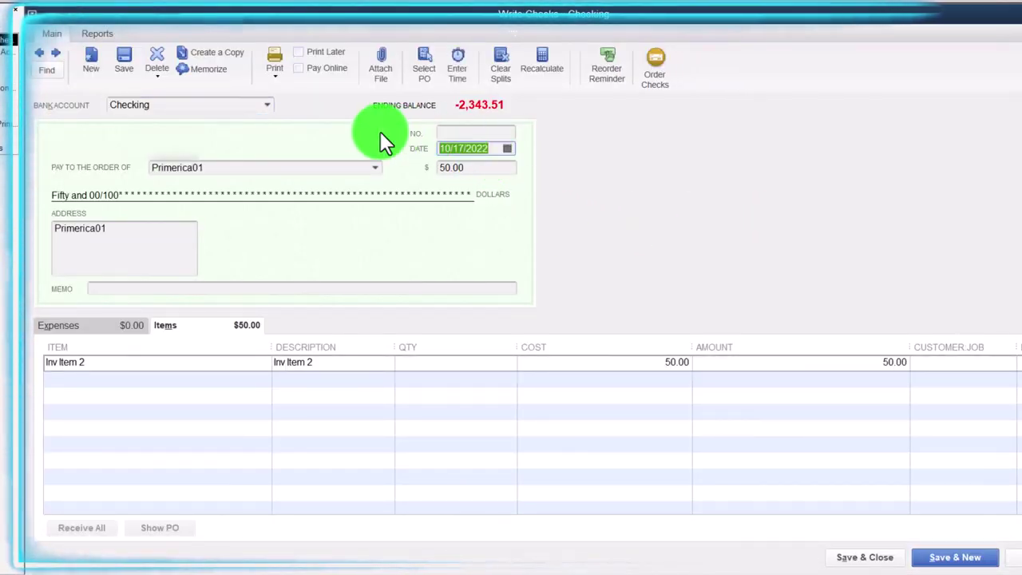
{"action": "type", "text": "08"}
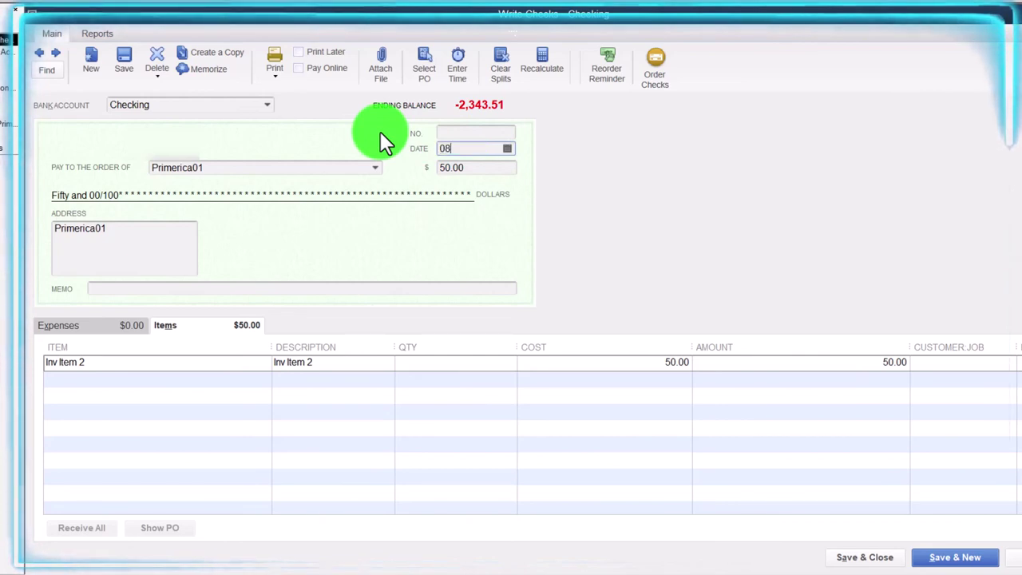
{"action": "type", "text": "/01/2022"}
{"action": "key", "text": "Tab"}
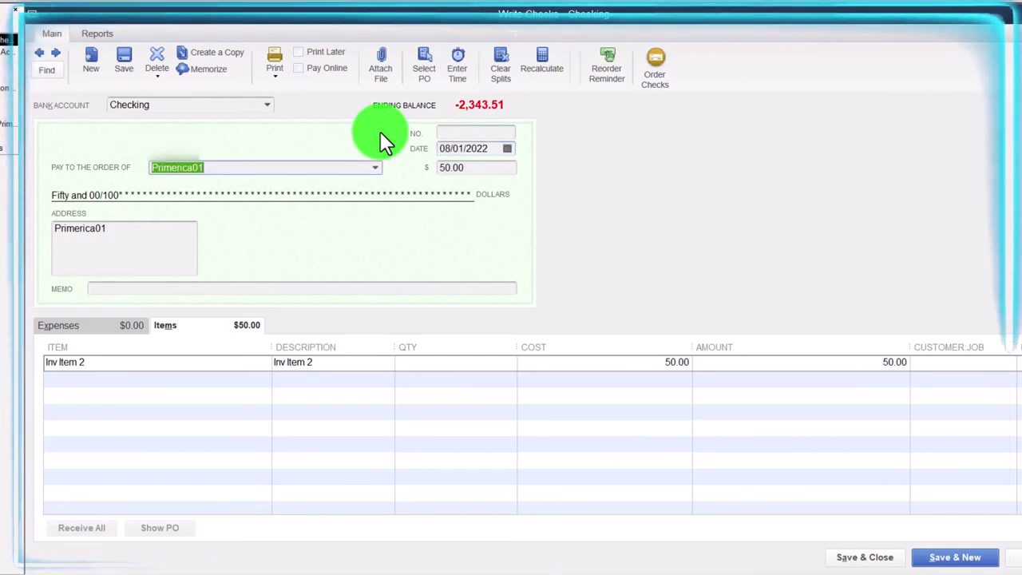
{"action": "left_click", "coordinate": [886, 559]}
{"action": "left_click", "coordinate": [451, 169]}
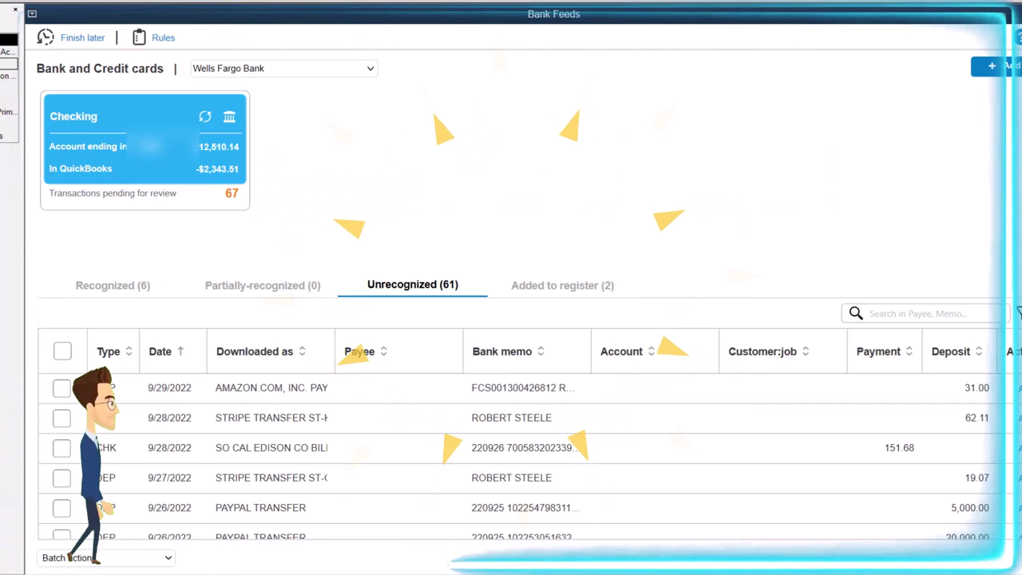
Match the 9/19/2022 PRIMERICA01 bank feed payment of 50.00 to the 08/01/2022 check among all existing transactions and add it to the register
{"action": "left_click", "coordinate": [268, 351]}
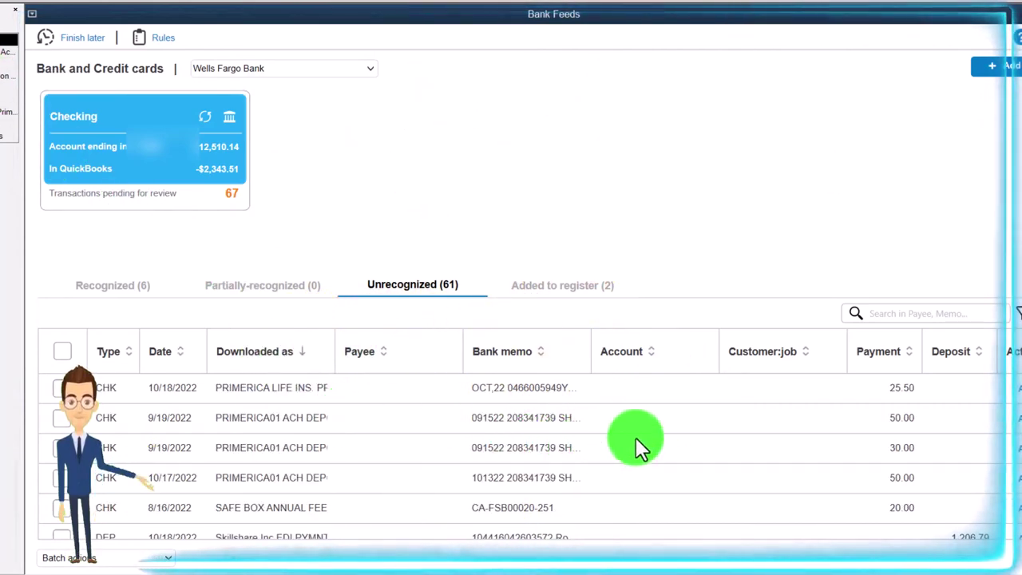
{"action": "left_click", "coordinate": [990, 405]}
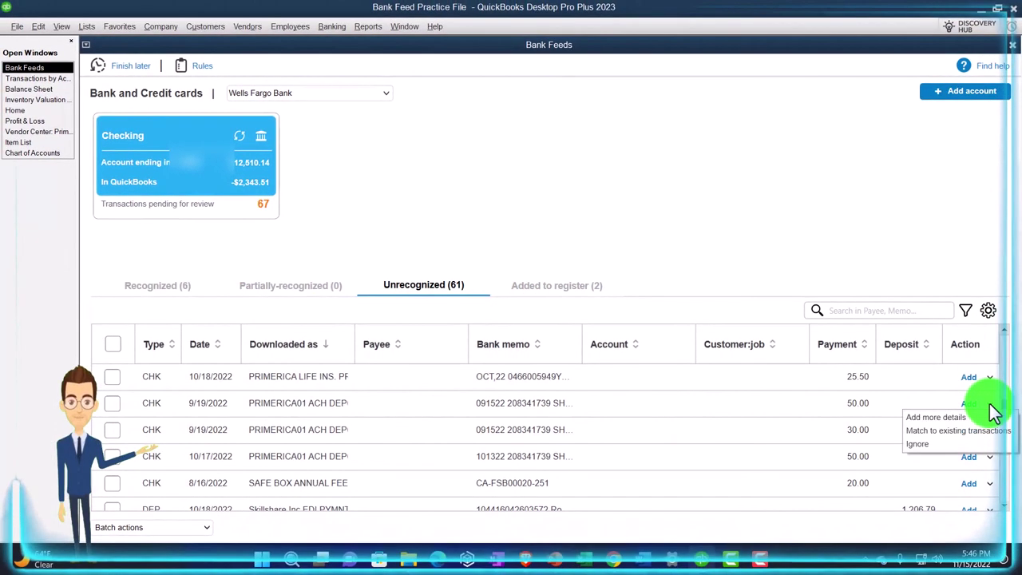
{"action": "left_click", "coordinate": [951, 430]}
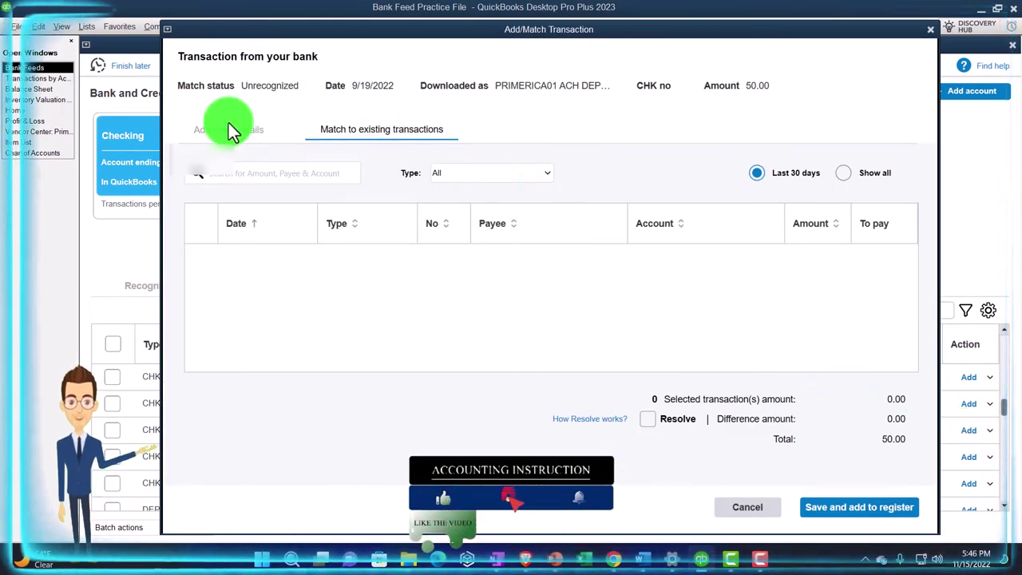
{"action": "left_click", "coordinate": [758, 176]}
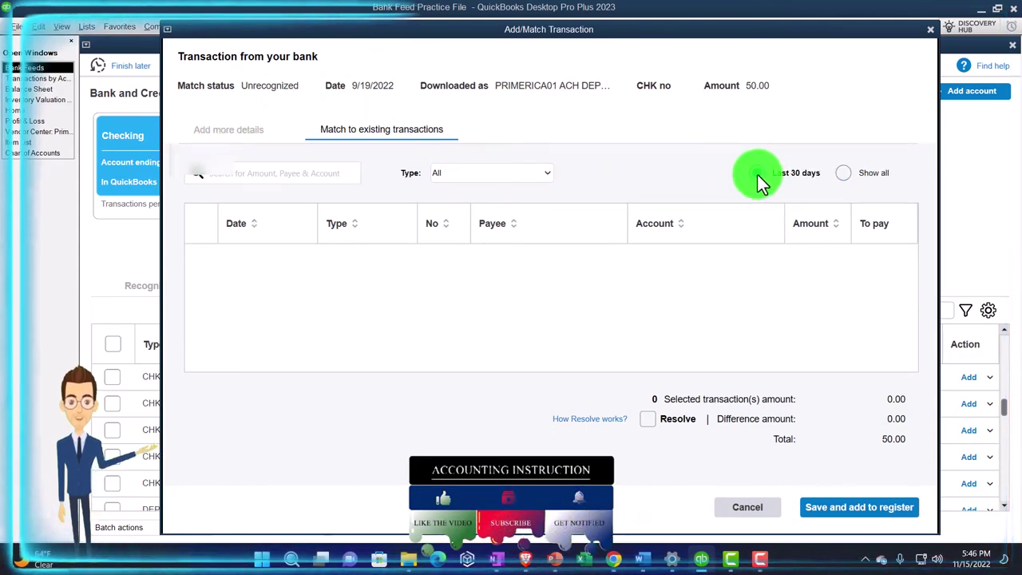
{"action": "left_click", "coordinate": [843, 173]}
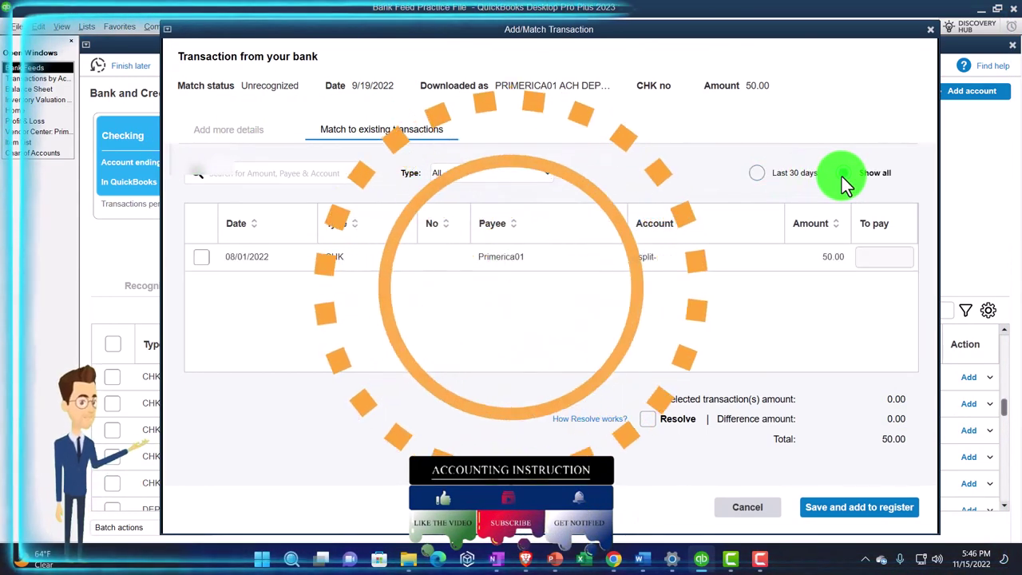
{"action": "left_click", "coordinate": [757, 179]}
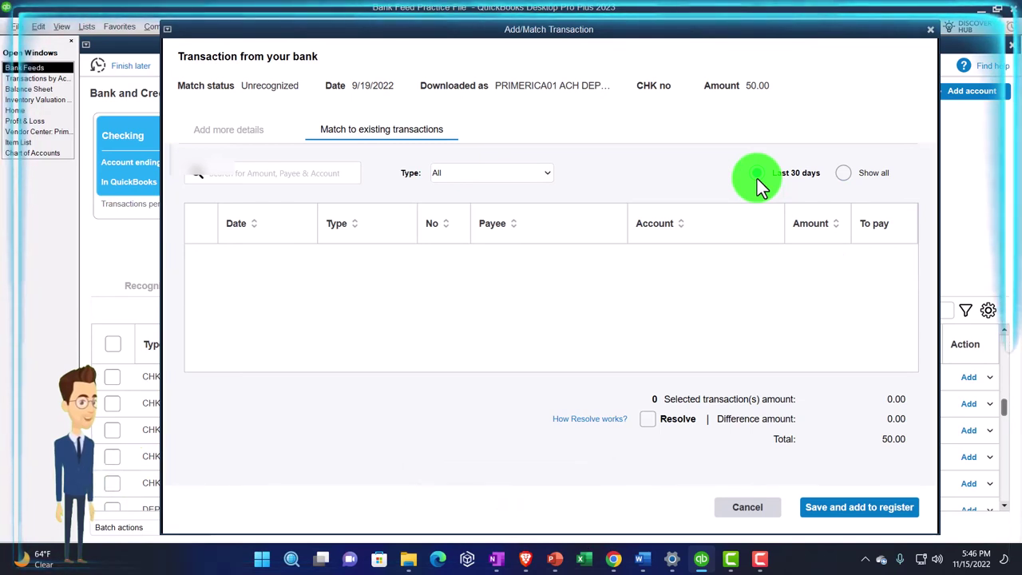
{"action": "left_click", "coordinate": [840, 177]}
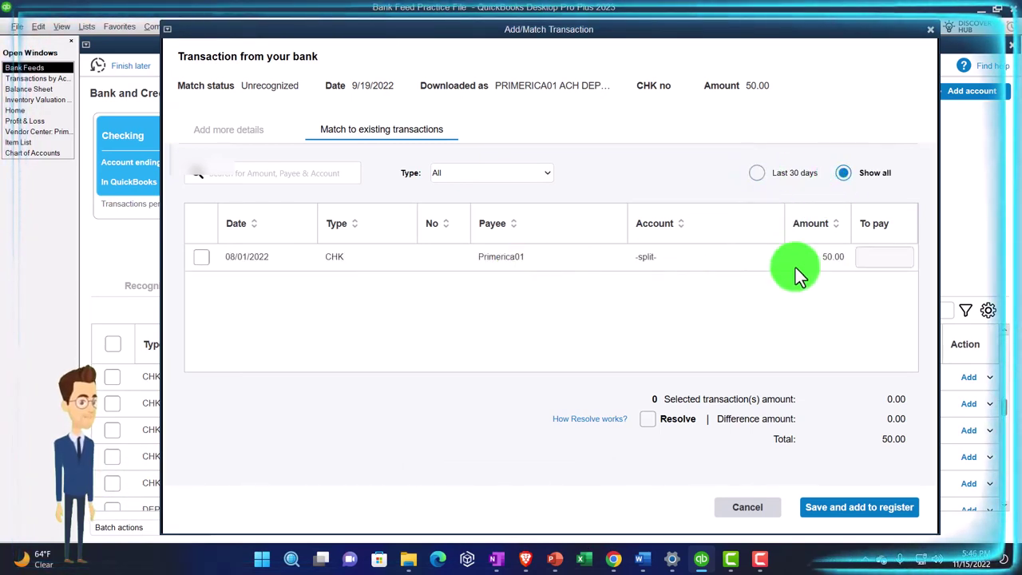
{"action": "left_click", "coordinate": [201, 257]}
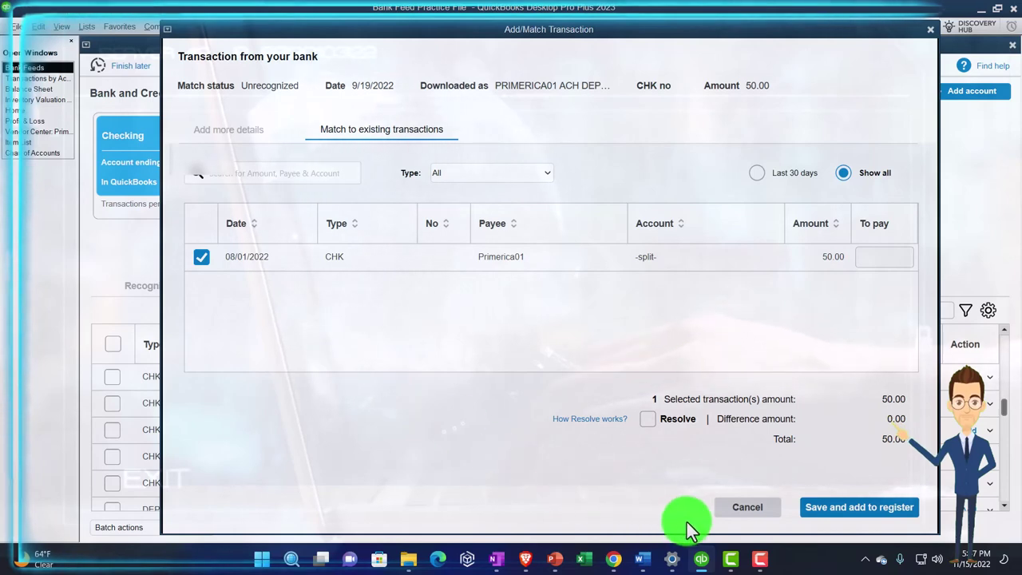
{"action": "left_click", "coordinate": [827, 510]}
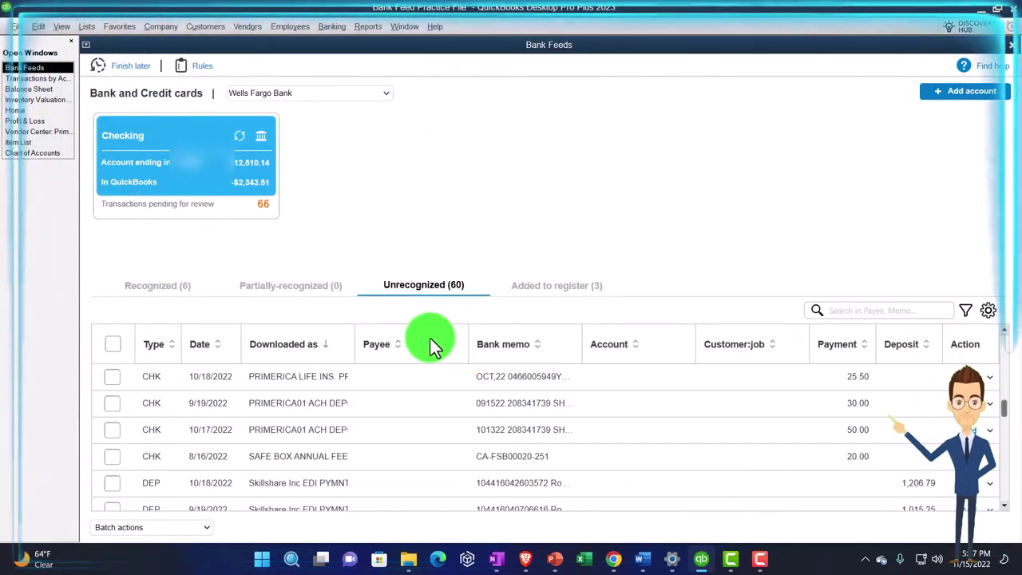
Examine the transactions behind Checking on the Balance Sheet and return to the home page
{"action": "left_click", "coordinate": [31, 89]}
{"action": "double_click", "coordinate": [631, 253]}
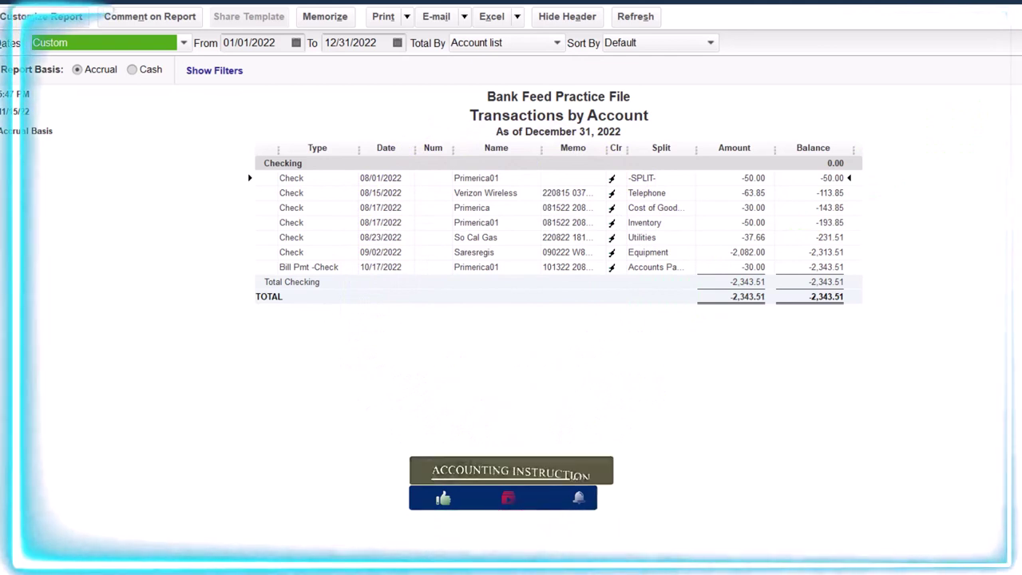
{"action": "key", "text": "Escape"}
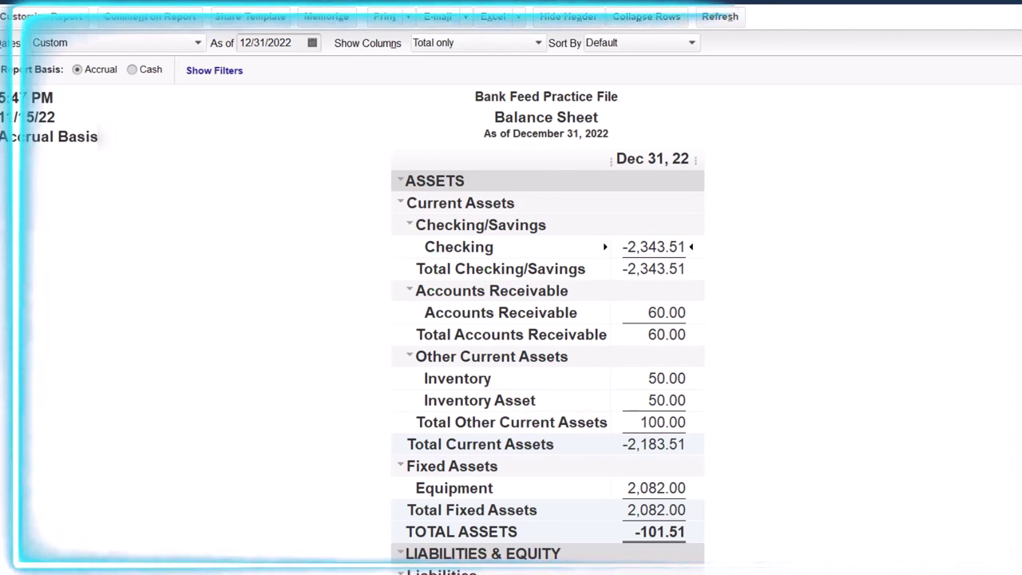
{"action": "key", "text": "Escape"}
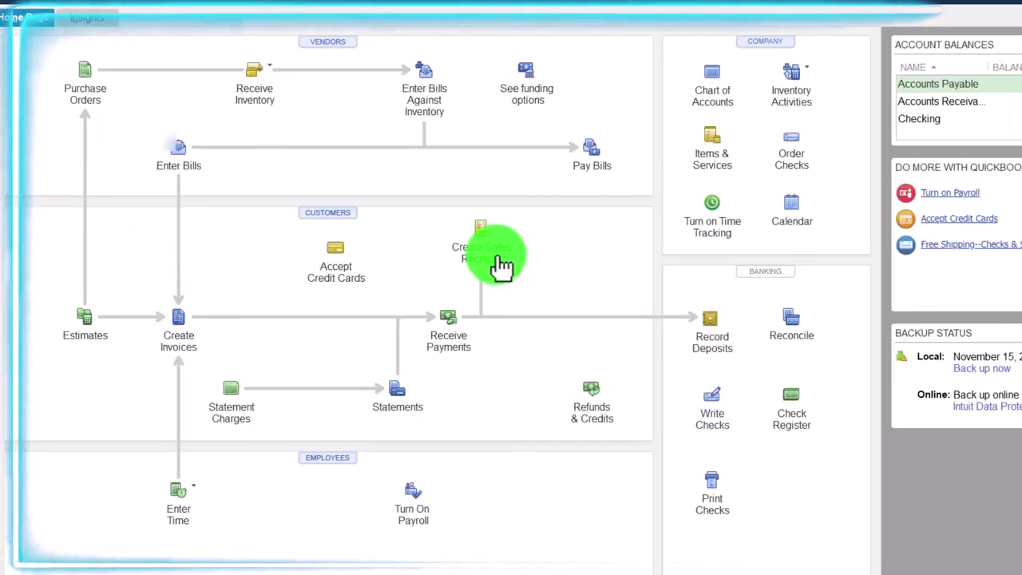